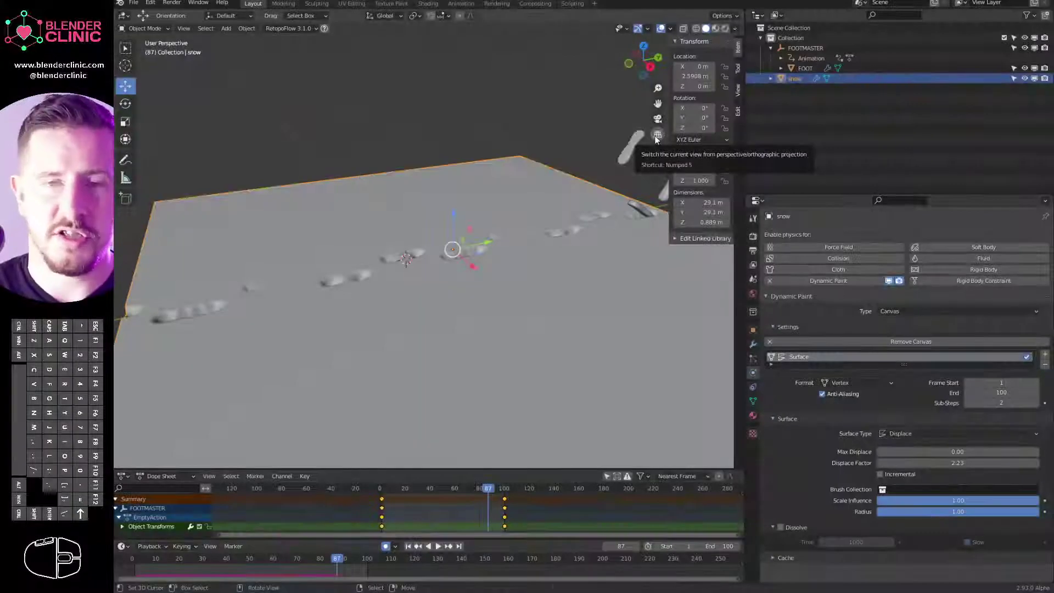
# Play back the footprint animation to preview the dents forming in the snow surface
pyautogui.press('space')
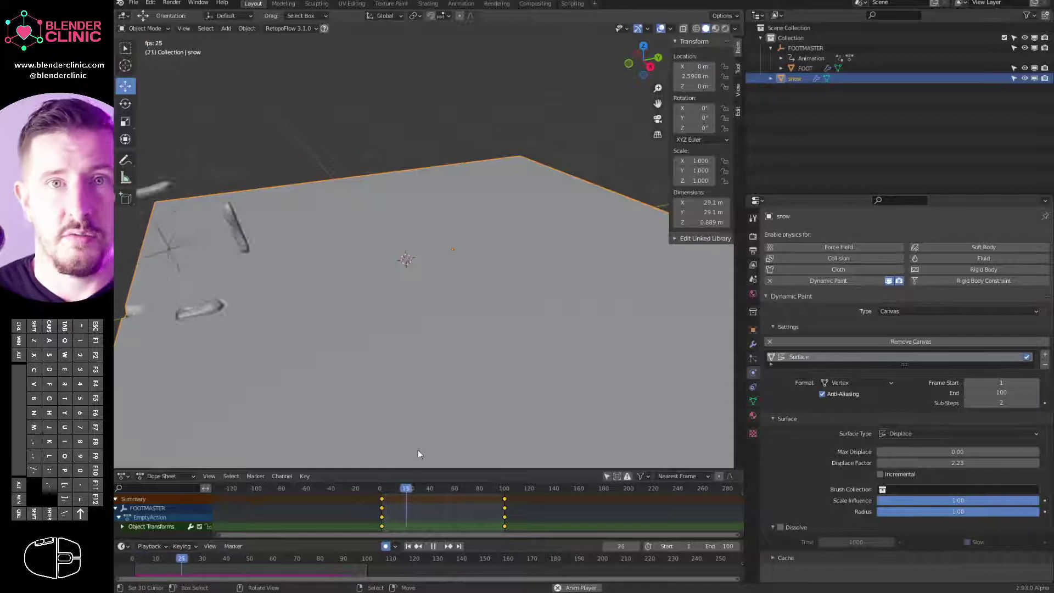
pyautogui.press('space')
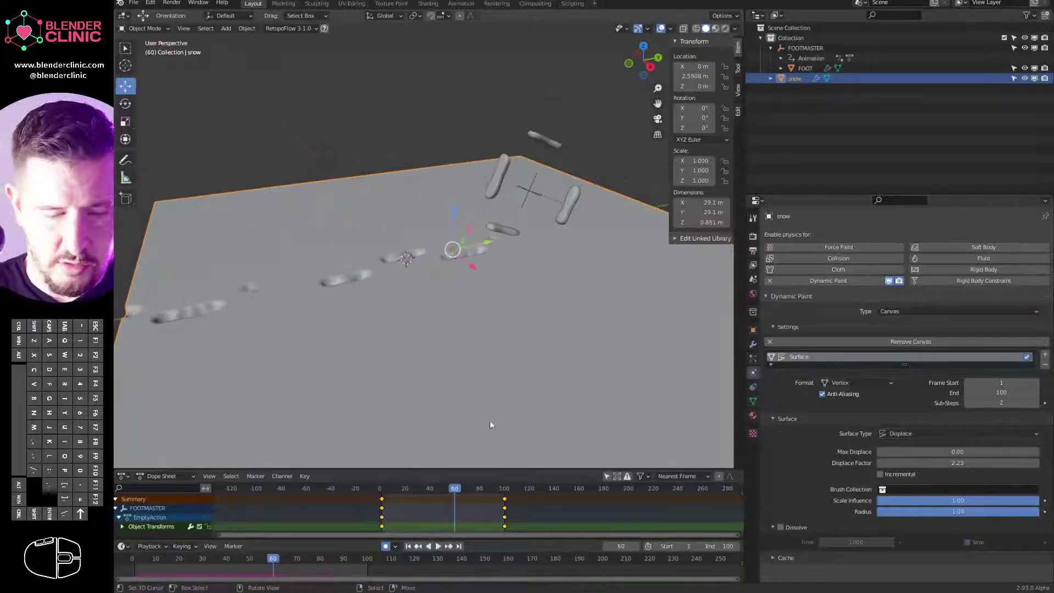
# Start a new default scene without saving the changes, and close the extra graph editor area below the 3D viewport
pyautogui.click(133, 3)
pyautogui.moveTo(145, 15)
pyautogui.click(287, 39)
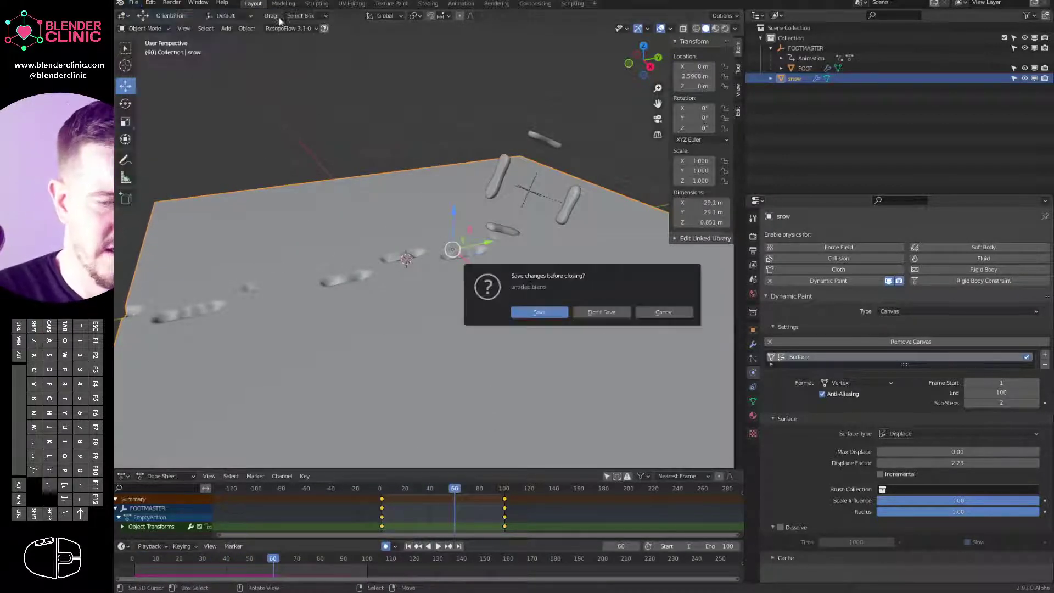
pyautogui.click(601, 312)
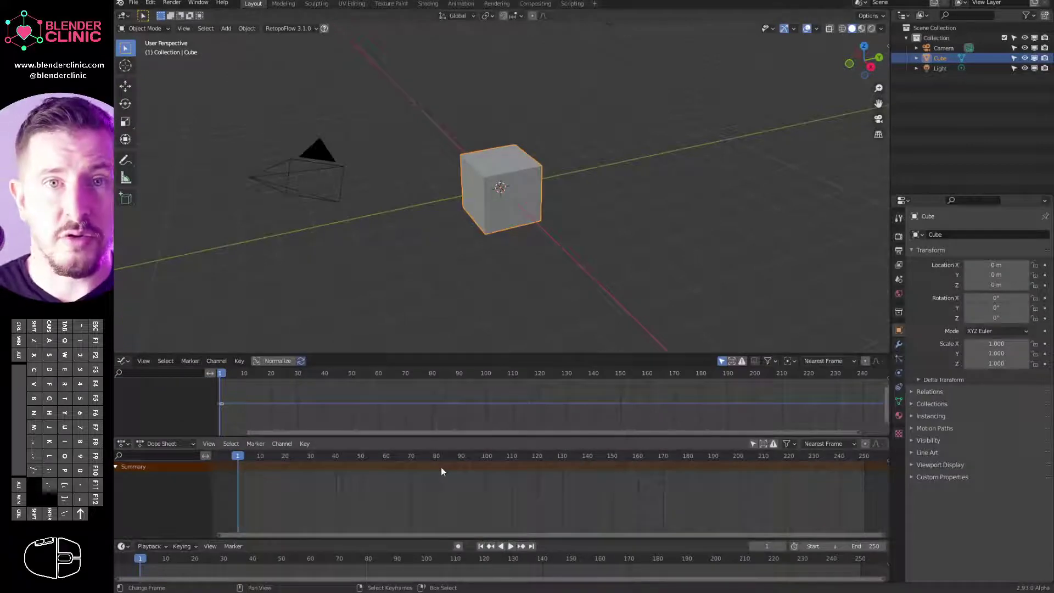
pyautogui.moveTo(887, 354); pyautogui.dragTo(713, 437)
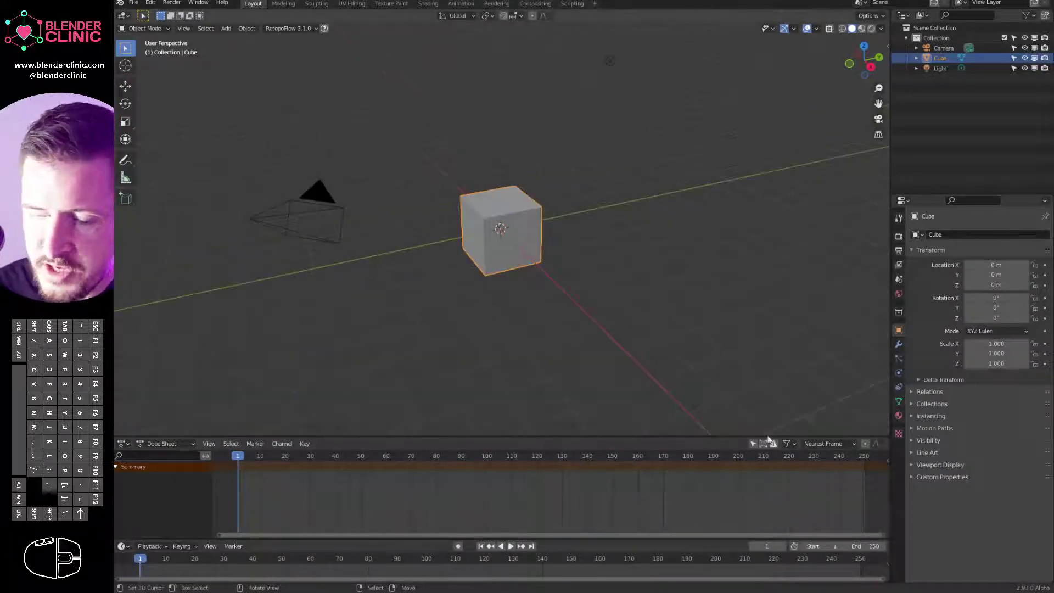
# Delete all the default objects from the scene: the camera, cube and light
pyautogui.moveTo(712, 434); pyautogui.dragTo(664, 301, button='middle')
pyautogui.press('a')
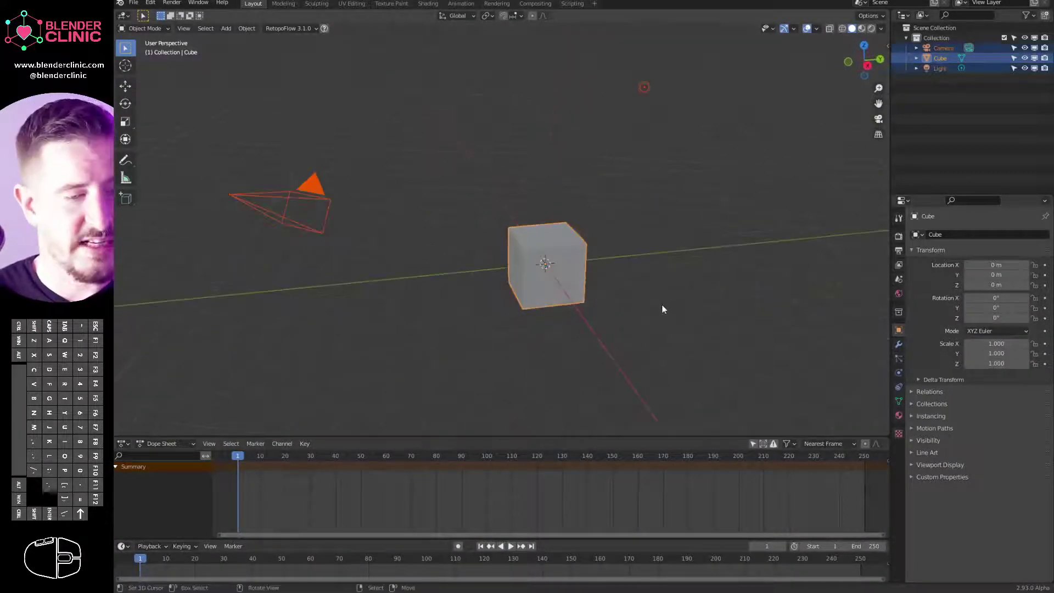
pyautogui.press('x')
pyautogui.click(641, 289)
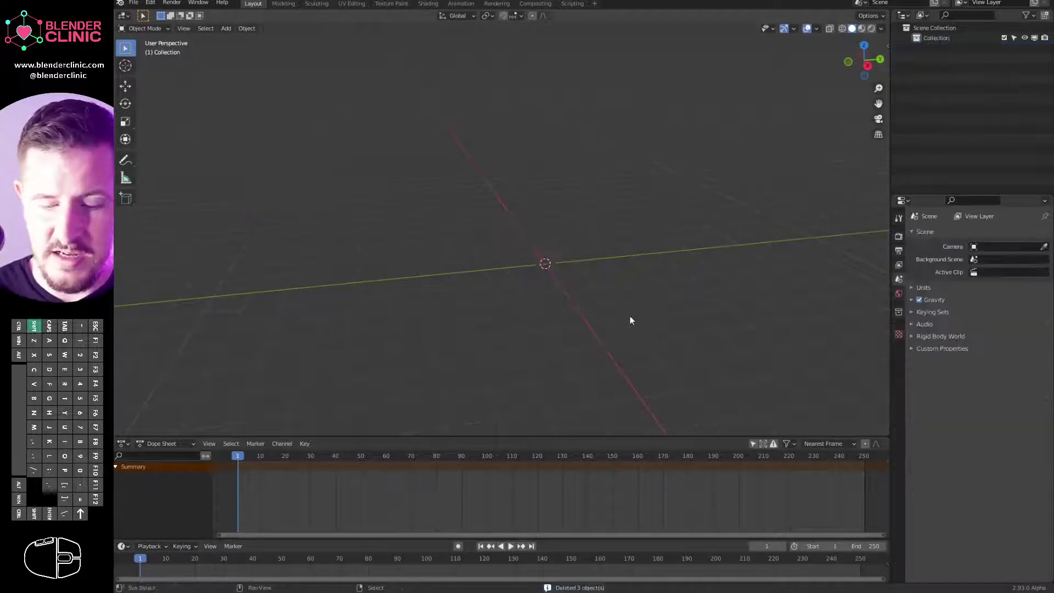
# Add a plane mesh at the world origin
pyautogui.moveTo(604, 309); pyautogui.dragTo(620, 309, button='middle')
pyautogui.hotkey('shift', 'a')
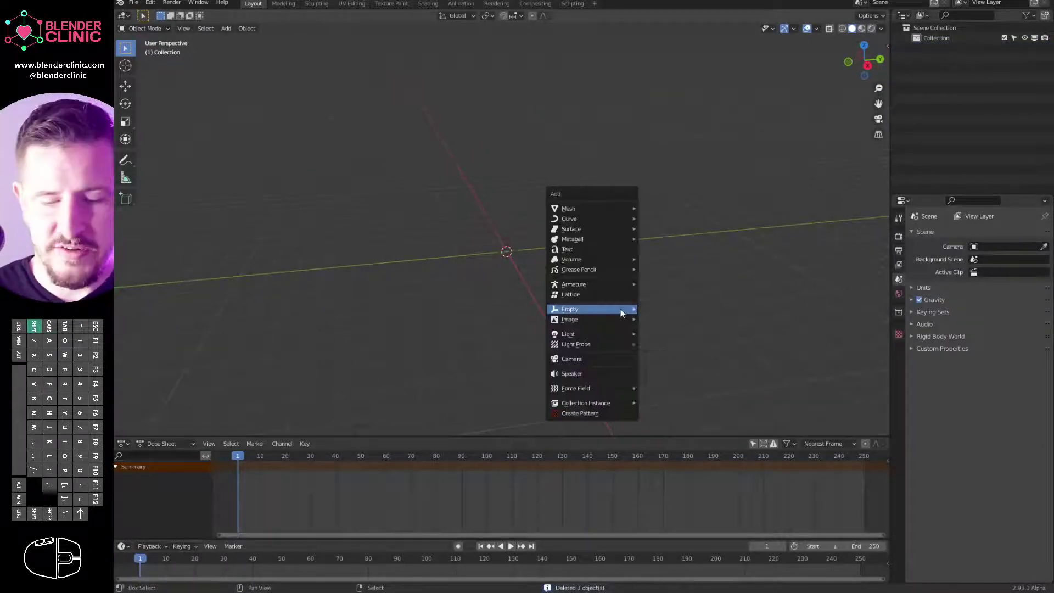
pyautogui.moveTo(600, 207)
pyautogui.click(677, 207)
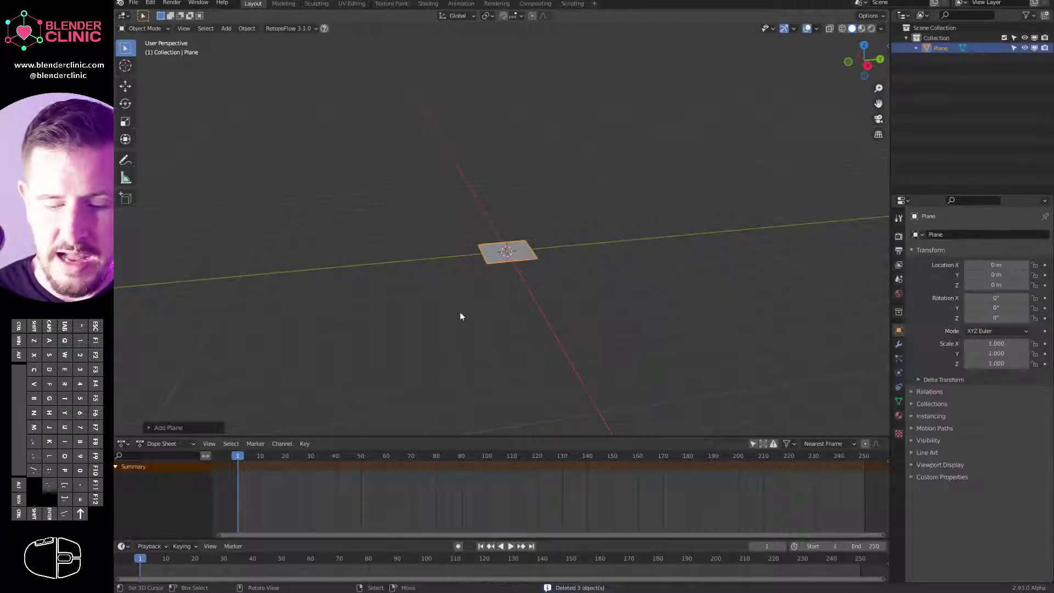
# Scale the plane's geometry up uniformly in Edit Mode to make a large ground surface
pyautogui.press('Tab')
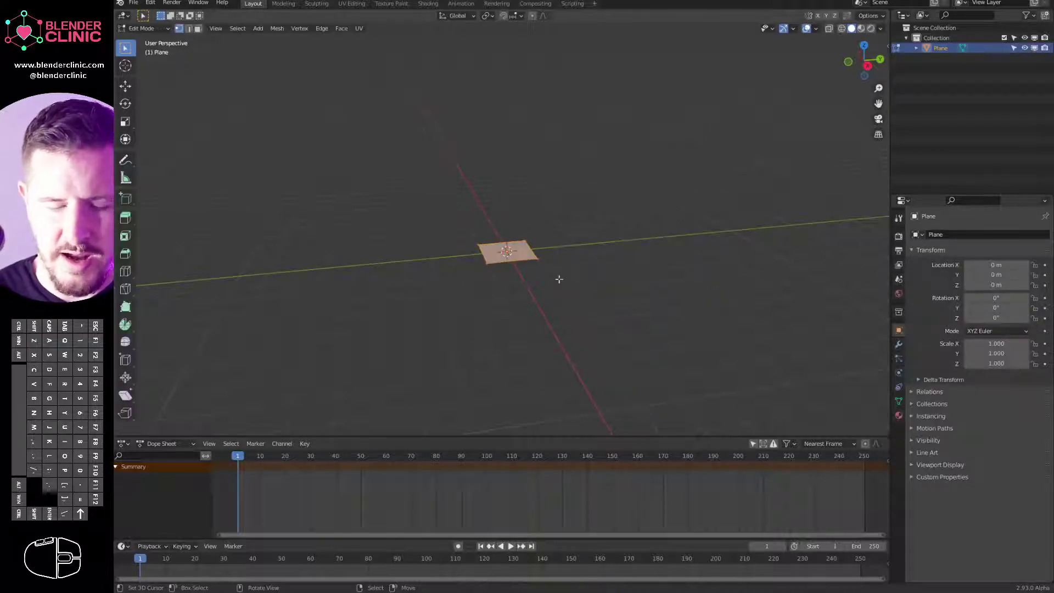
pyautogui.press('s')
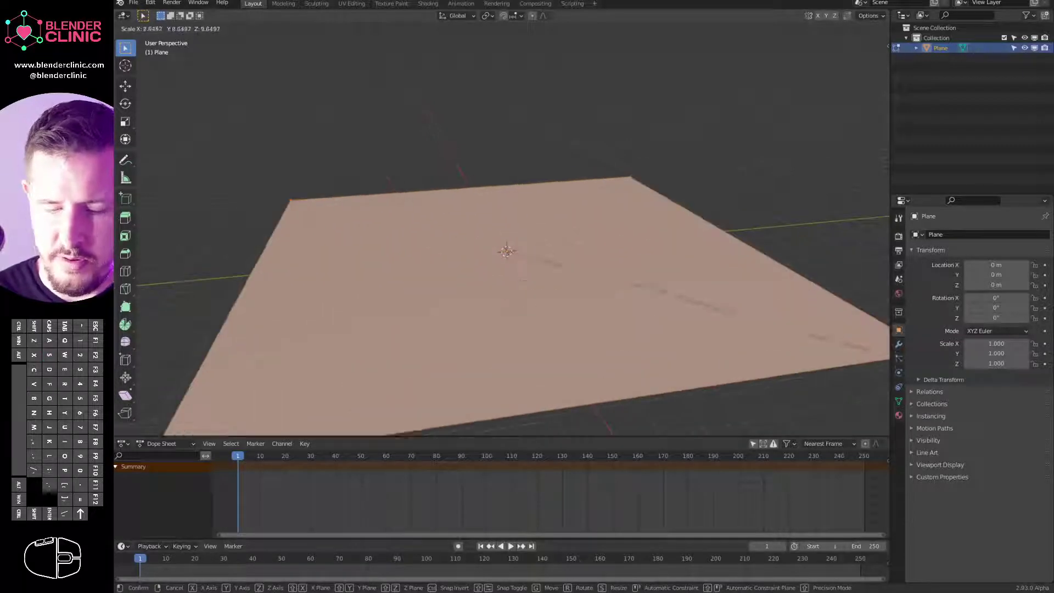
pyautogui.click(631, 300)
pyautogui.press('s')
pyautogui.click(644, 312)
pyautogui.scroll(-8, 643, 312)
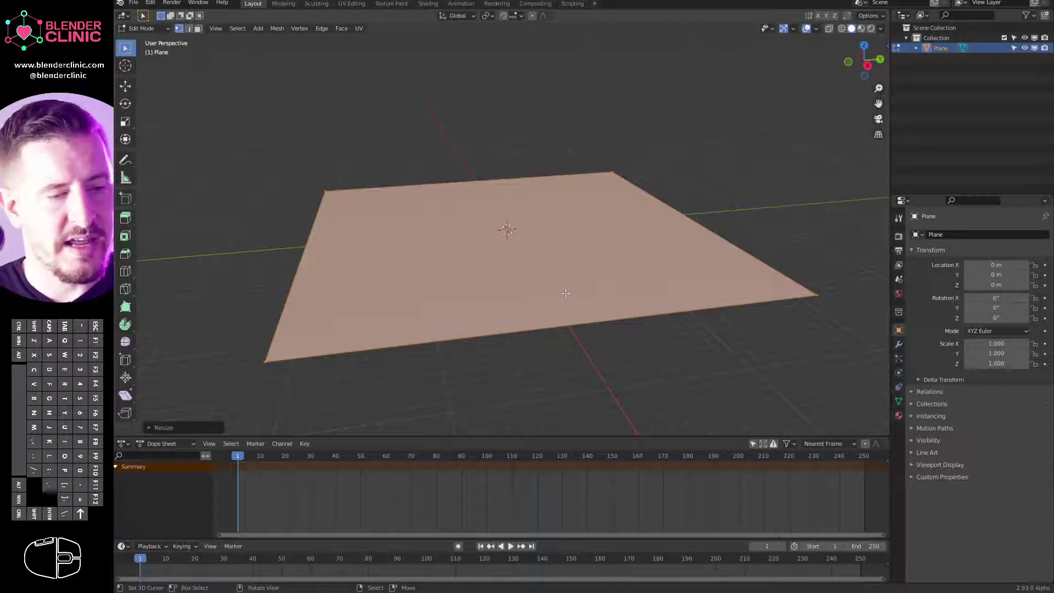
# Subdivide the plane's mesh with 10 cuts
pyautogui.press('F3')
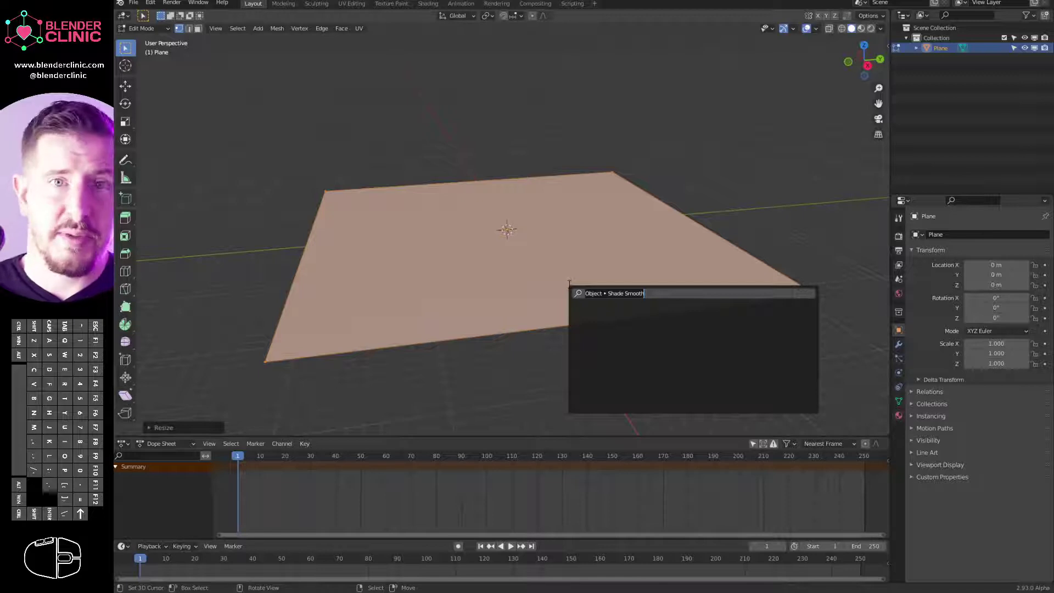
pyautogui.write('sub')
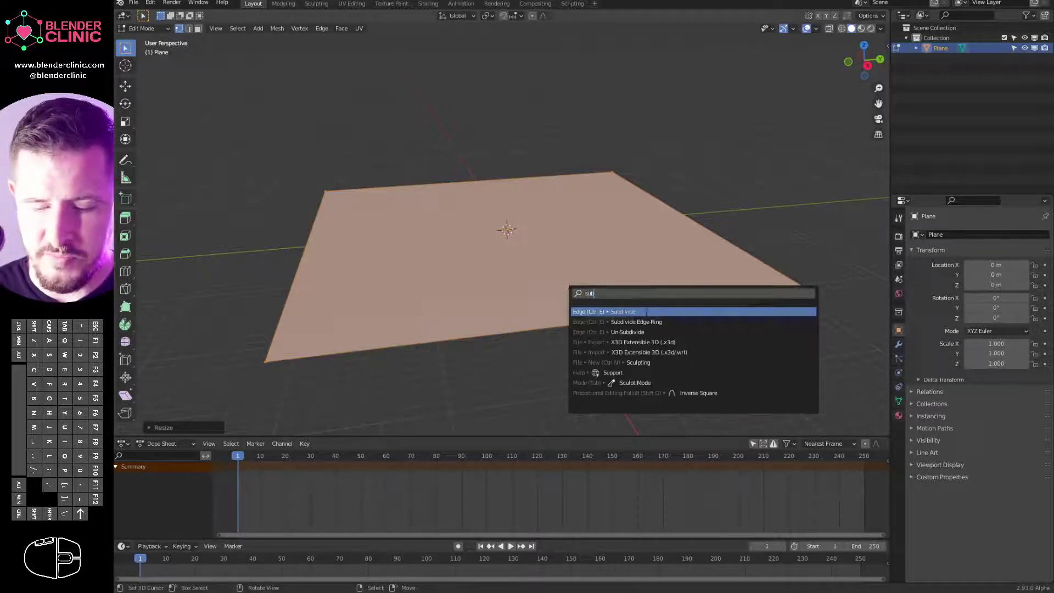
pyautogui.press('Return')
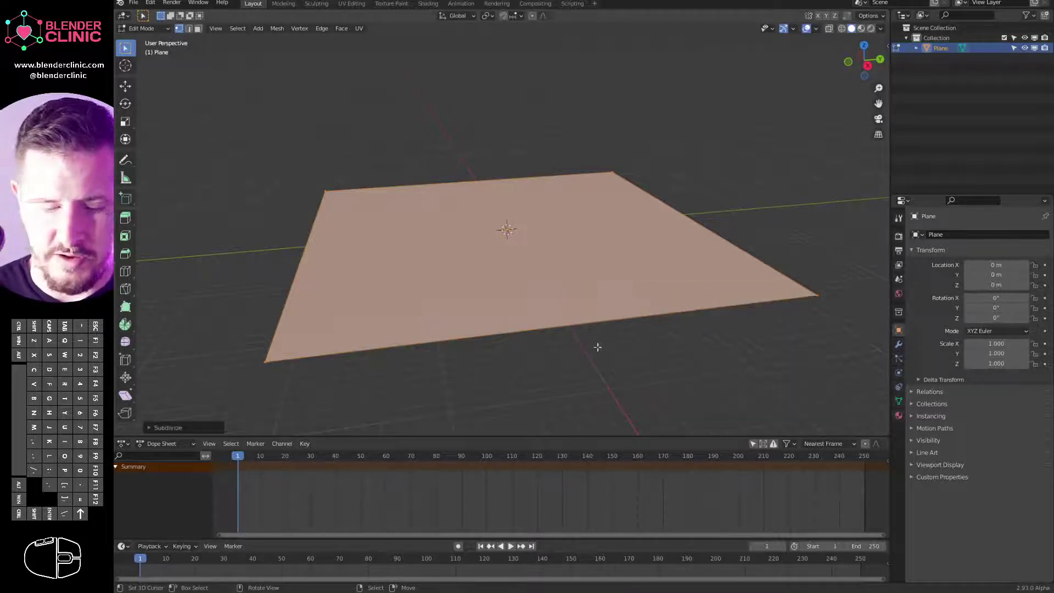
pyautogui.click(149, 427)
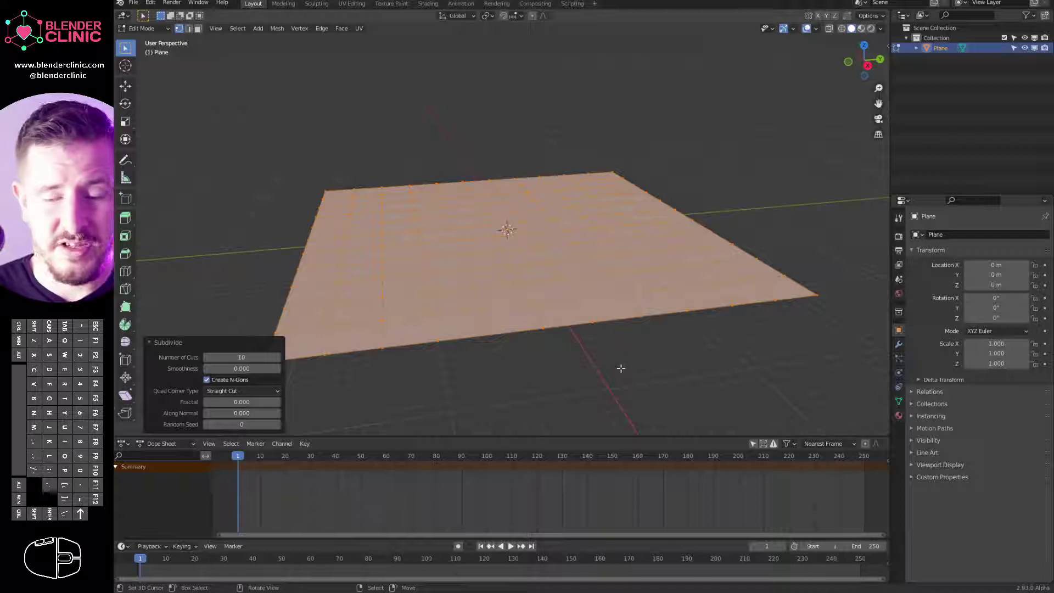
# Subdivide the already divided plane once more with 10 cuts and return to Object Mode
pyautogui.press('F3')
pyautogui.write('sub')
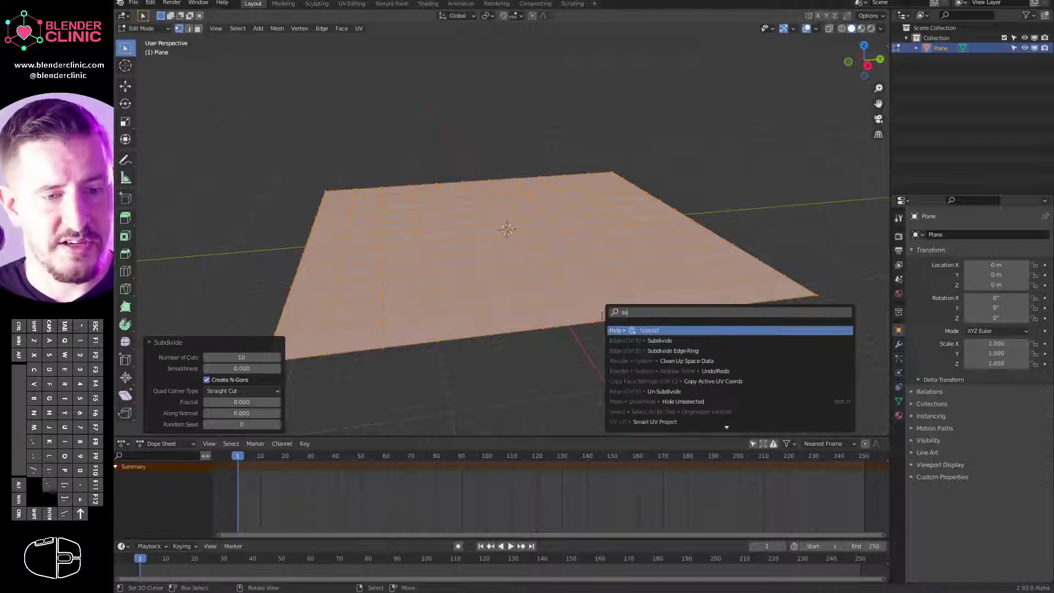
pyautogui.click(674, 330)
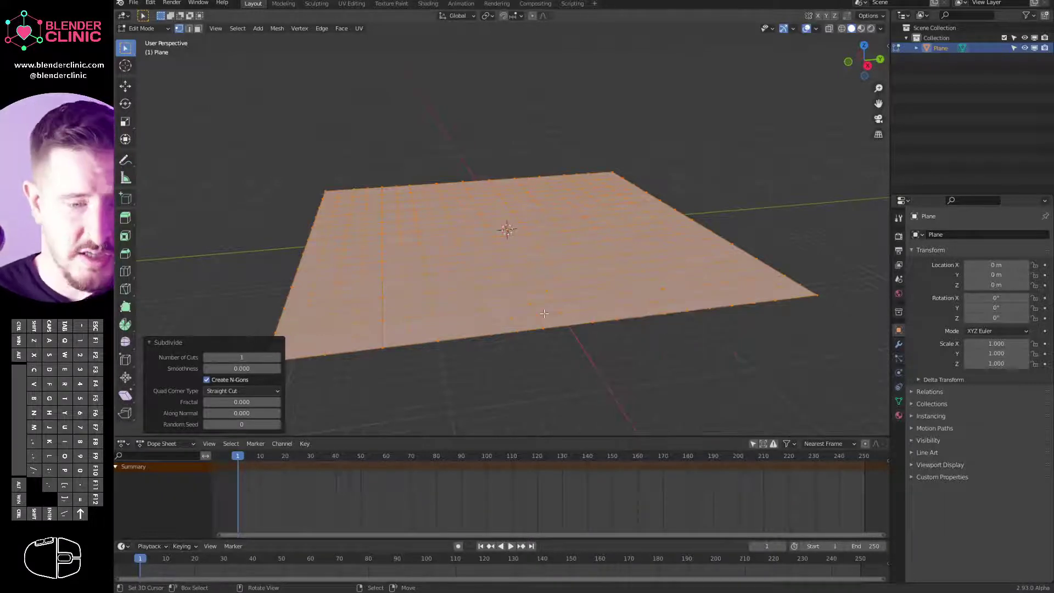
pyautogui.moveTo(242, 357); pyautogui.dragTo(426, 357)
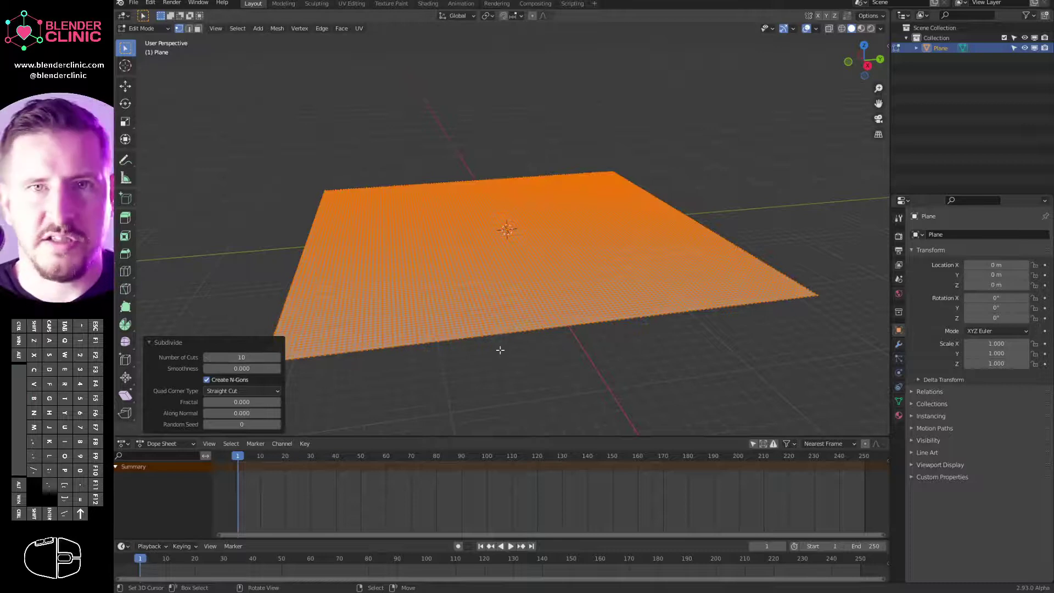
pyautogui.press('Tab')
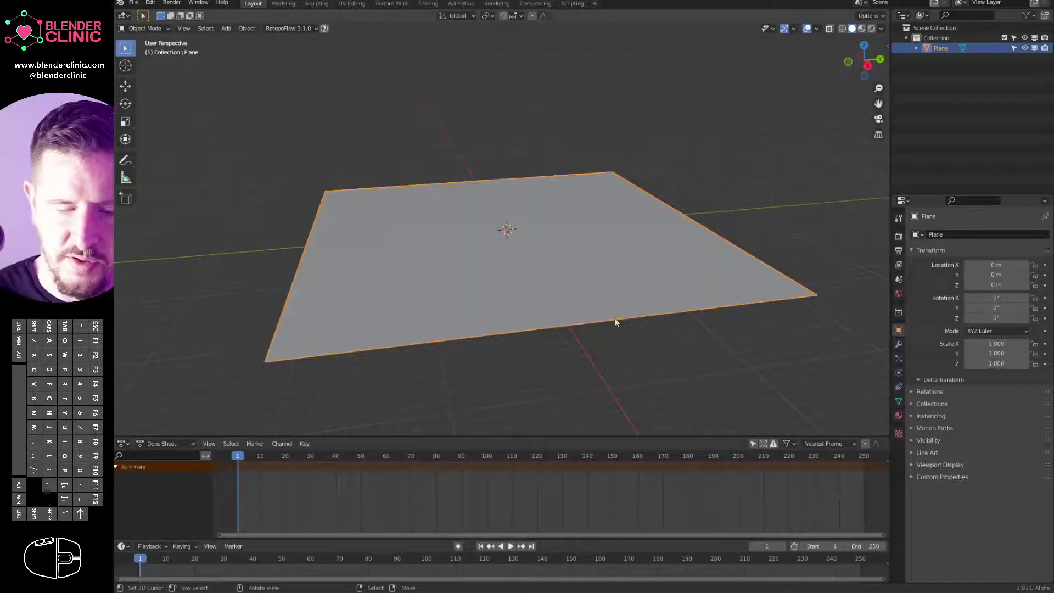
pyautogui.moveTo(589, 227); pyautogui.dragTo(675, 297, button='middle')
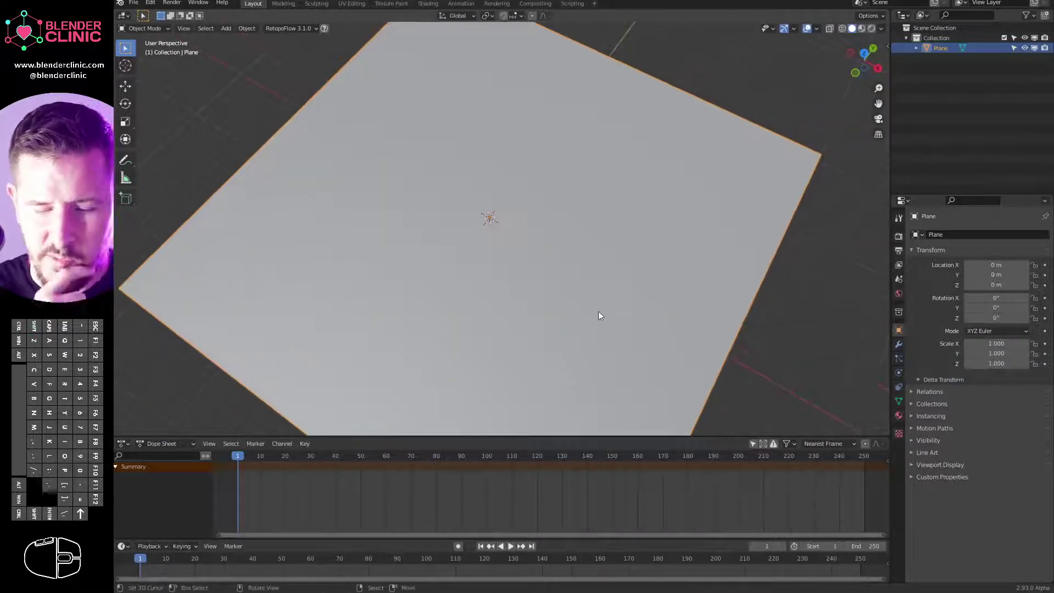
pyautogui.press('Tab')
pyautogui.moveTo(470, 275); pyautogui.dragTo(643, 245, button='middle')
pyautogui.hotkey('ctrl', 'Tab')
pyautogui.click(552, 256)
pyautogui.moveTo(553, 256); pyautogui.dragTo(519, 264, button='middle')
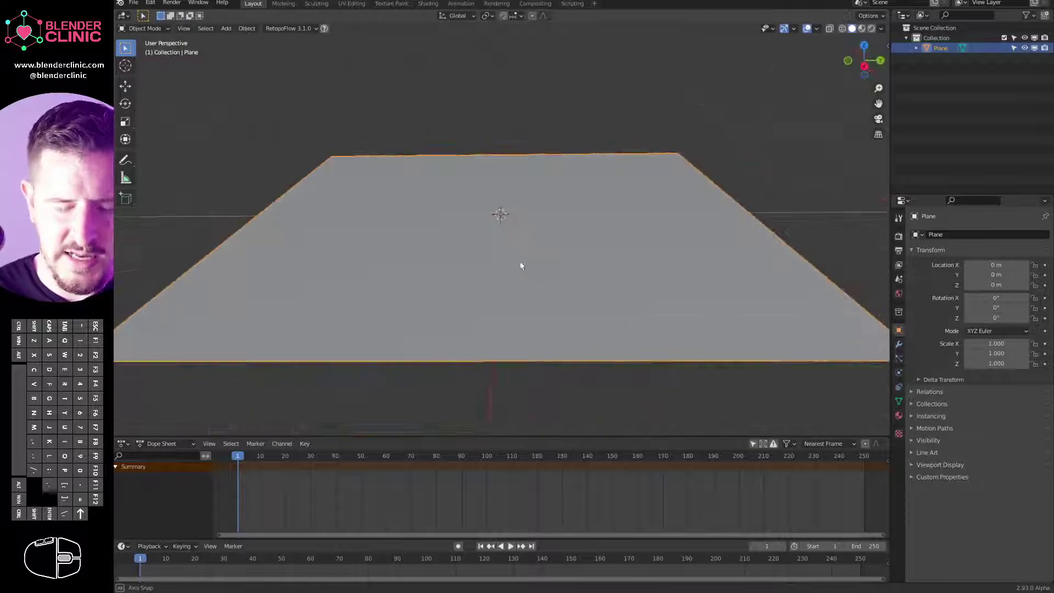
# Rename the plane object as SNow
pyautogui.doubleClick(941, 47)
pyautogui.write('SNow')
pyautogui.press('Return')
# Add a cube mesh at the centre of the snow plane
pyautogui.keyDown('shift'); pyautogui.moveTo(516, 283); pyautogui.dragTo(561, 260, button='middle'); pyautogui.keyUp('shift')
pyautogui.hotkey('shift', 'a')
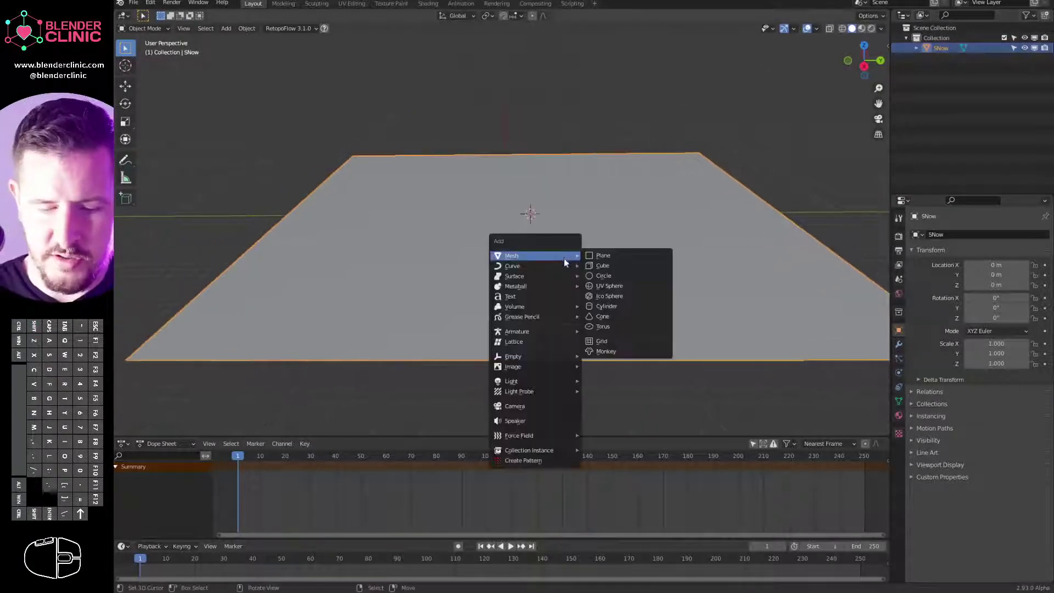
pyautogui.click(634, 257)
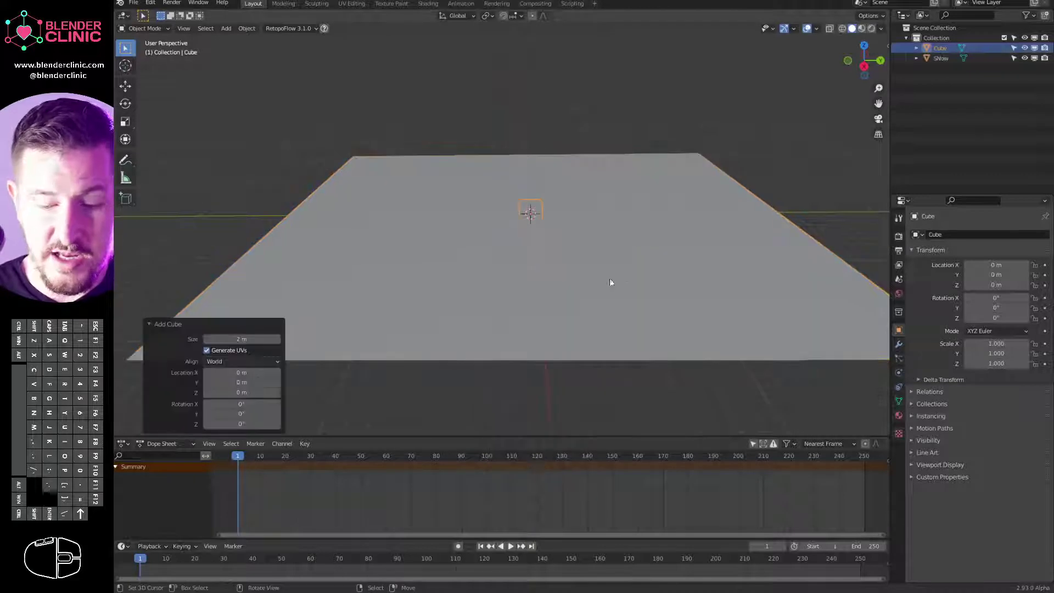
# In Edit Mode, move the cube's geometry up about 0.98 m along Z so it rests on the plane
pyautogui.moveTo(598, 274); pyautogui.dragTo(571, 250, button='middle')
pyautogui.hotkey('ctrl', 'Tab')
pyautogui.click(584, 261)
pyautogui.click(125, 85)
pyautogui.moveTo(550, 212); pyautogui.dragTo(540, 209)
# Set the pivot point to the 3D Cursor and flatten the cube along Z to about 0.23 of its height
pyautogui.moveTo(540, 209); pyautogui.dragTo(626, 208, button='middle')
pyautogui.press('.')
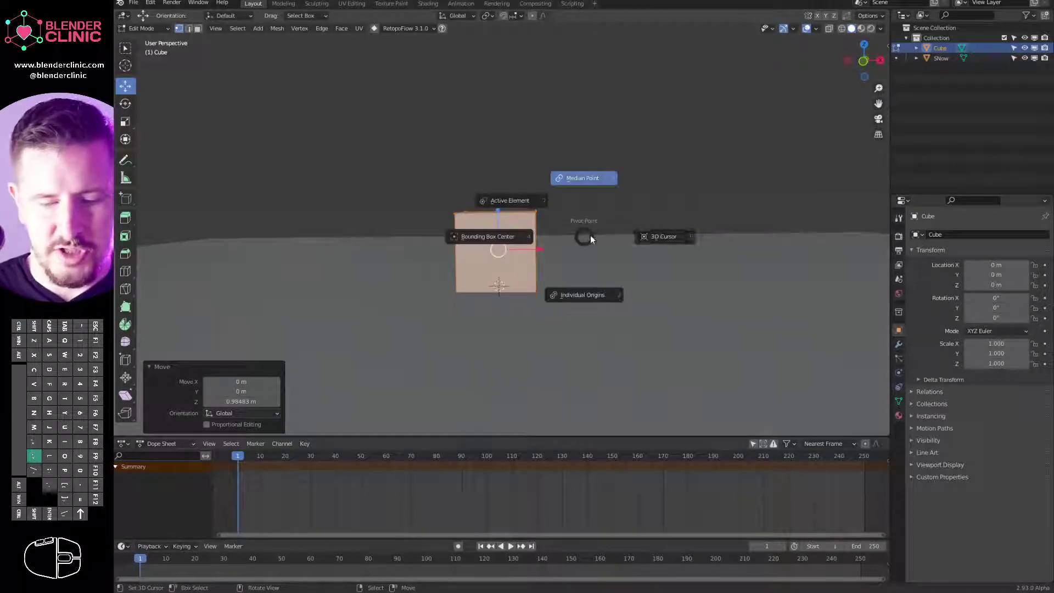
pyautogui.click(667, 239)
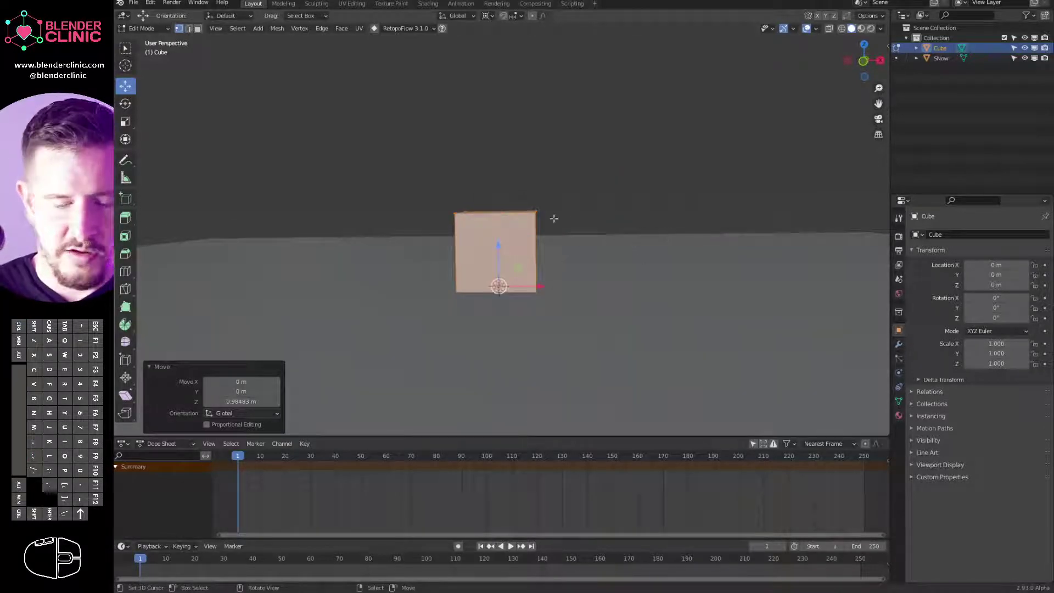
pyautogui.press('s')
pyautogui.press('z')
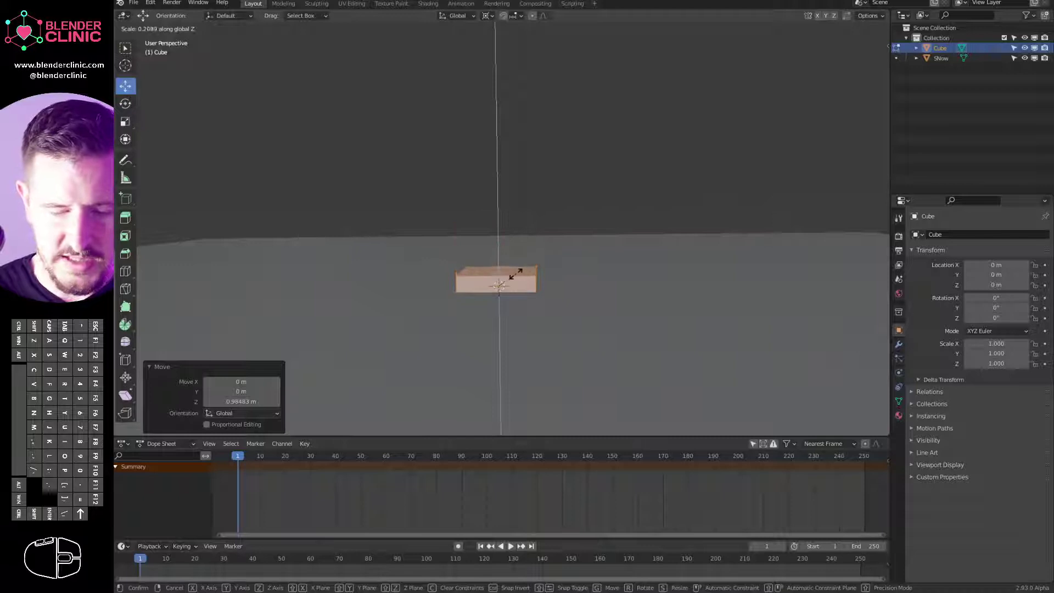
pyautogui.click(516, 273)
# From the top view, add one centred loop cut across the flattened cube, parallel to the X axis
pyautogui.moveTo(516, 269); pyautogui.dragTo(609, 309, button='middle')
pyautogui.press('KP_7')
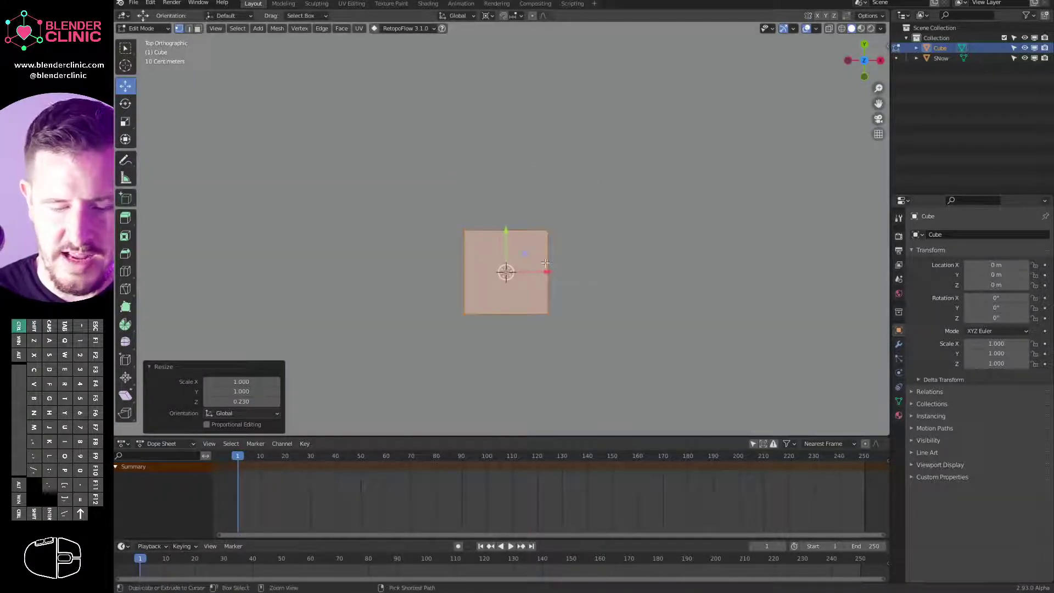
pyautogui.hotkey('ctrl', 'r')
pyautogui.click(552, 266)
pyautogui.rightClick(552, 265)
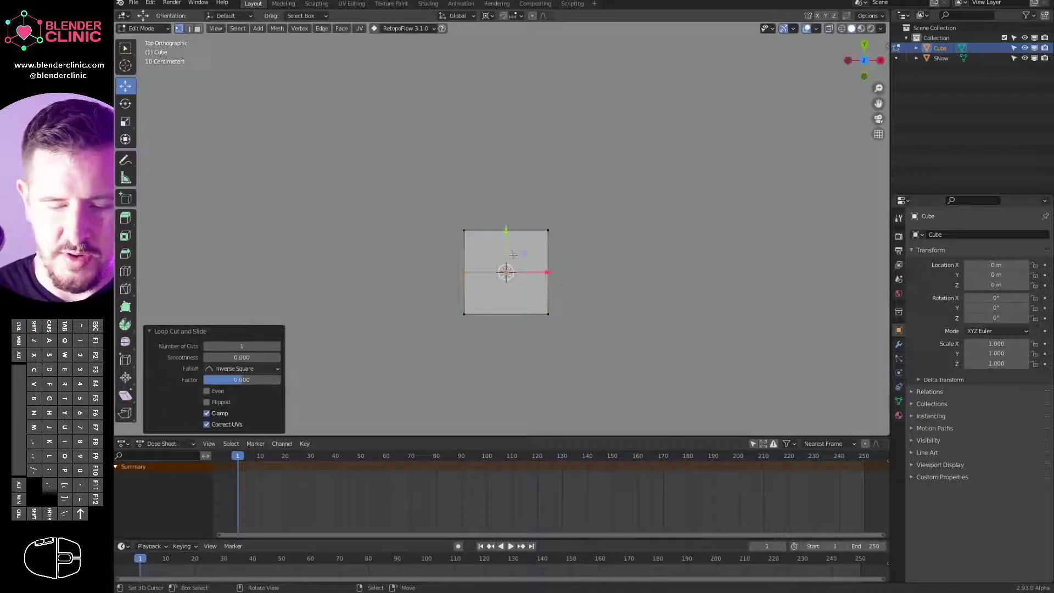
# Narrow the middle edge loop to about 0.394 along X and shift it along positive X to form the foot's arch
pyautogui.press('s')
pyautogui.press('x')
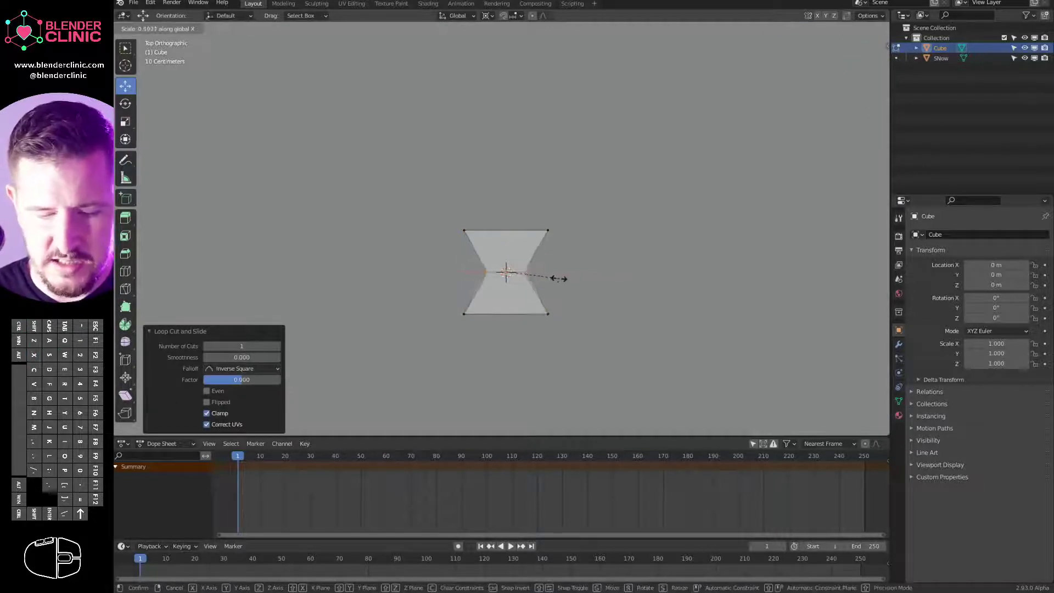
pyautogui.click(562, 280)
pyautogui.moveTo(563, 280); pyautogui.dragTo(559, 277, button='middle')
pyautogui.press('g')
pyautogui.press('x')
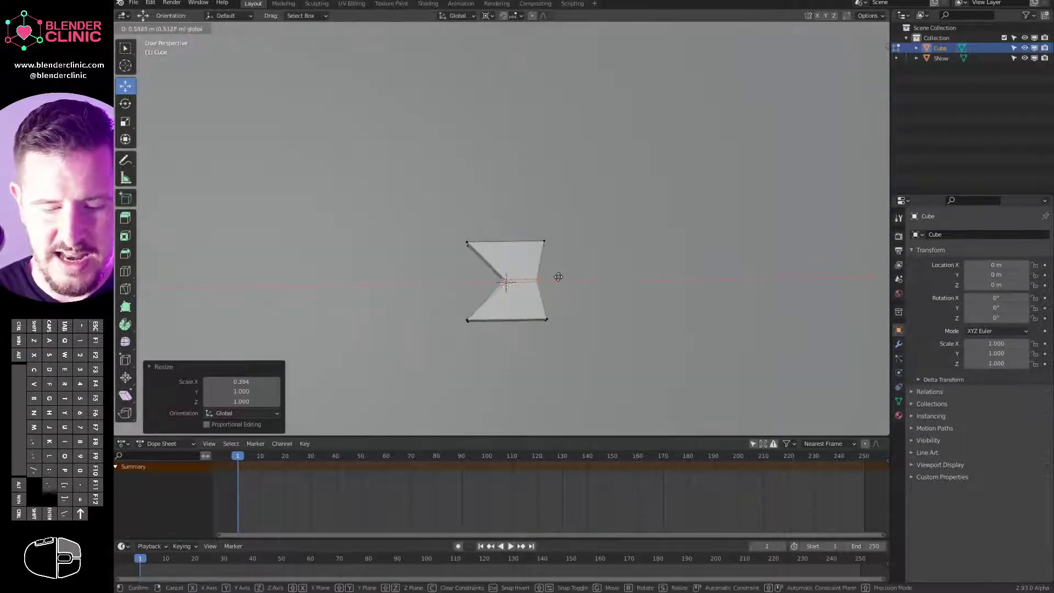
pyautogui.click(557, 274)
# Scale the heel-end vertices to about 0.606 along X and shift them about 0.2 m along positive X
pyautogui.click(467, 320)
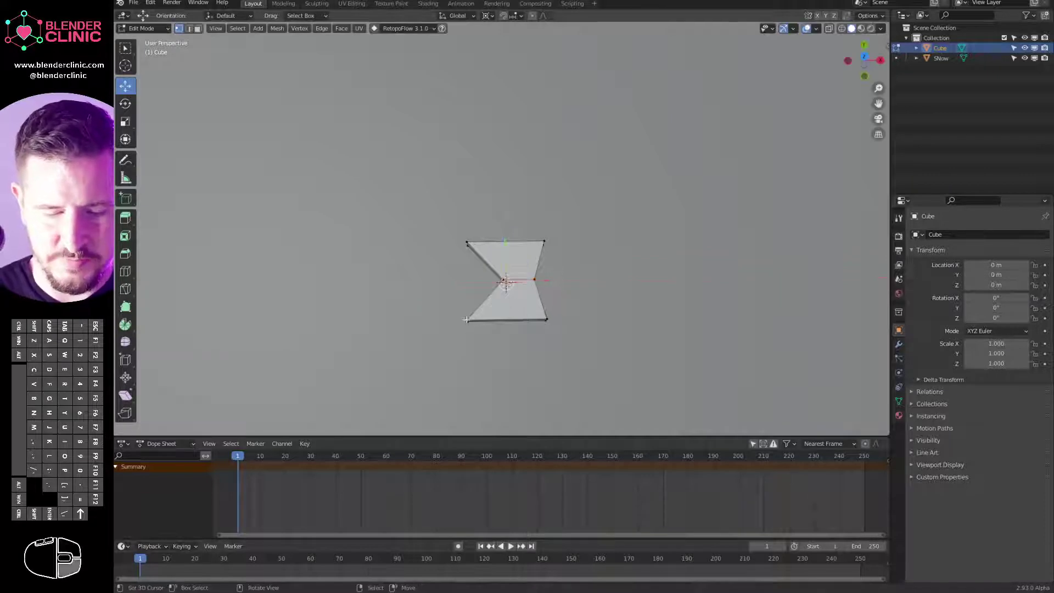
pyautogui.keyDown('shift'); pyautogui.click(547, 321); pyautogui.keyUp('shift')
pyautogui.press('s')
pyautogui.press('x')
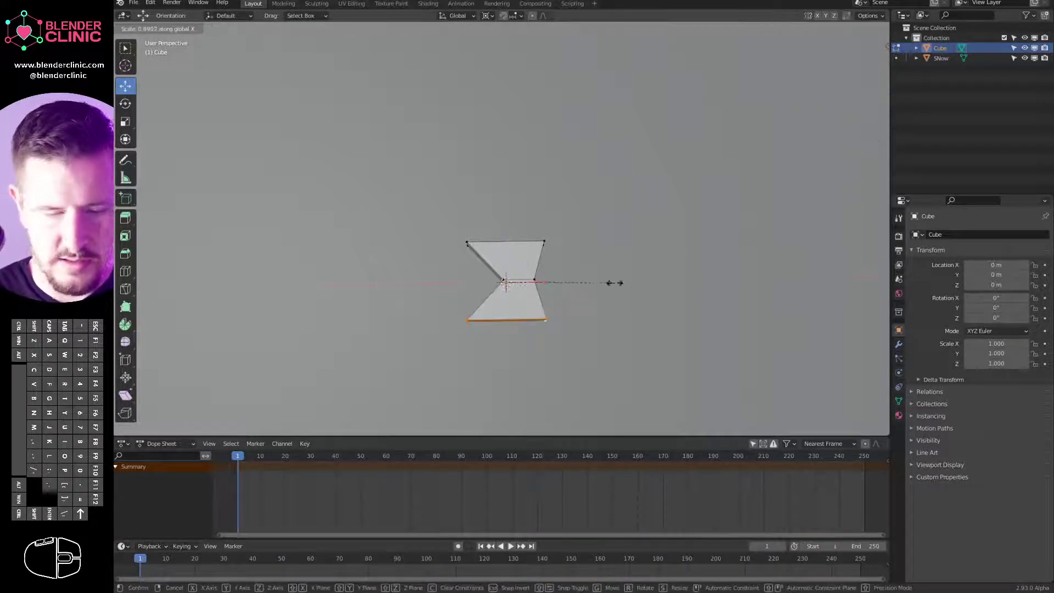
pyautogui.click(571, 289)
pyautogui.press('g')
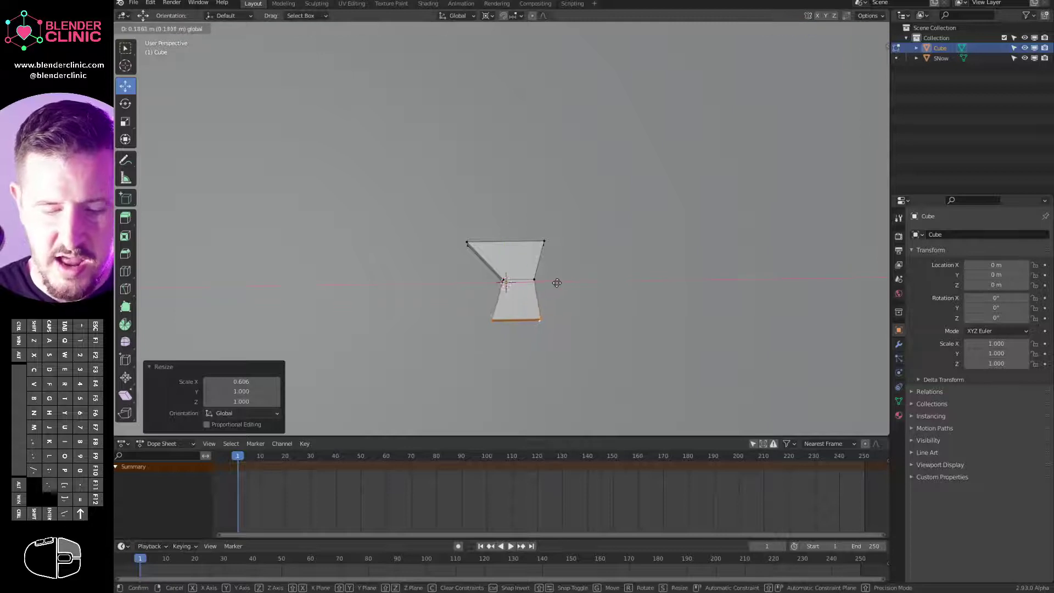
pyautogui.rightClick(557, 283)
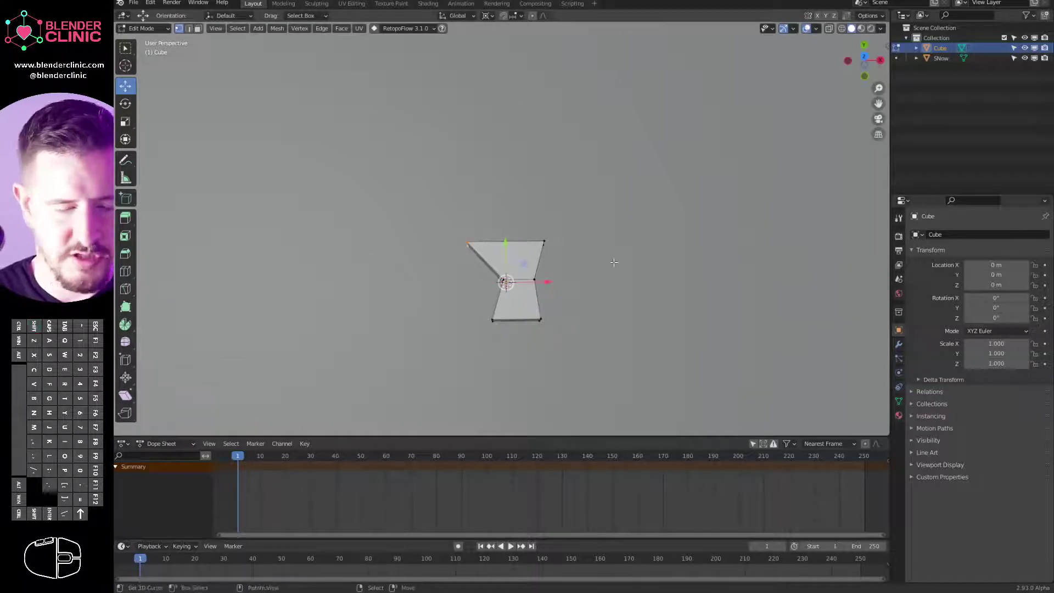
# Narrow the toe-end vertices along X and shift them about 0.217 m along positive X
pyautogui.moveTo(548, 238)
pyautogui.mouseDown(button='middle')
pyautogui.moveTo(560, 256)
pyautogui.moveTo(544, 252)
pyautogui.mouseUp(button='middle')
pyautogui.moveTo(602, 284); pyautogui.dragTo(626, 278, button='middle')
pyautogui.press('s')
pyautogui.press('x')
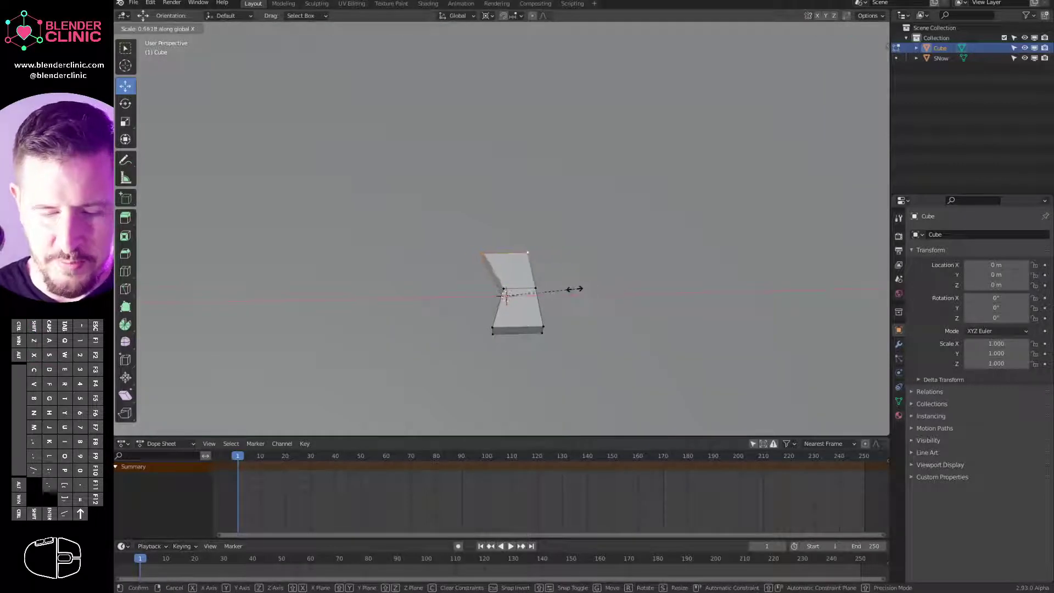
pyautogui.click(569, 289)
pyautogui.press('g')
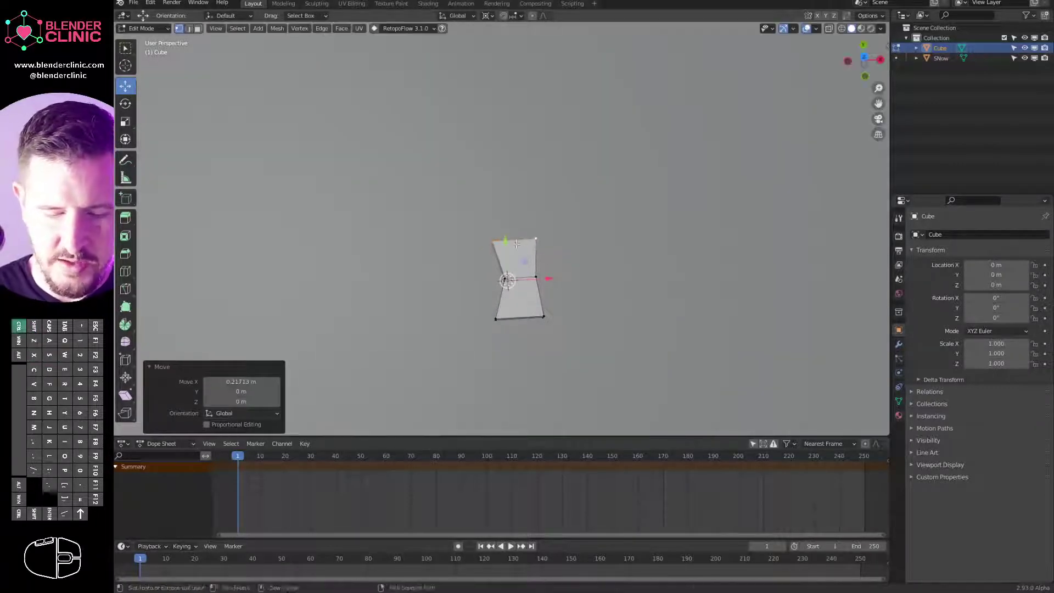
# Add a centred lengthwise loop cut to the foot and pull its end vertices outward along Y to form the toe and heel tips
pyautogui.press('Escape')
pyautogui.hotkey('ctrl', 'z')
pyautogui.moveTo(549, 253)
pyautogui.mouseDown(button='middle')
pyautogui.moveTo(514, 203)
pyautogui.moveTo(530, 247)
pyautogui.mouseUp(button='middle')
pyautogui.press('g')
pyautogui.press('y')
pyautogui.click(554, 284)
pyautogui.moveTo(554, 284); pyautogui.dragTo(540, 328, button='middle')
pyautogui.press('g')
pyautogui.press('y')
pyautogui.click(530, 277)
pyautogui.press('g')
pyautogui.click(549, 288)
# Add a centred loop cut across the heel half and scale it to 0.865 along X
pyautogui.hotkey('ctrl', 'r')
pyautogui.click(554, 316)
pyautogui.rightClick(584, 296)
pyautogui.press('s')
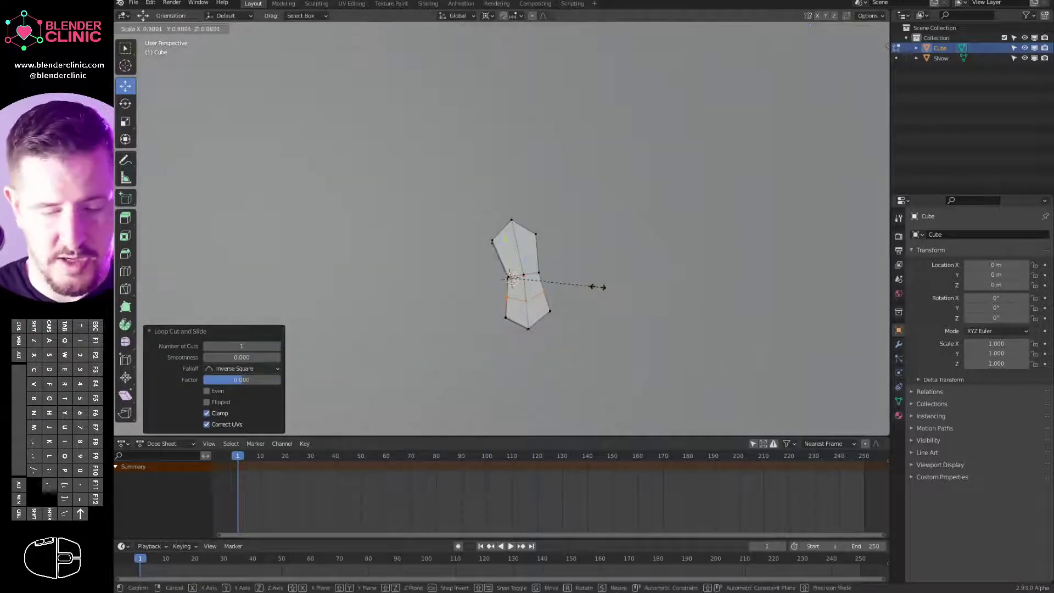
pyautogui.press('x')
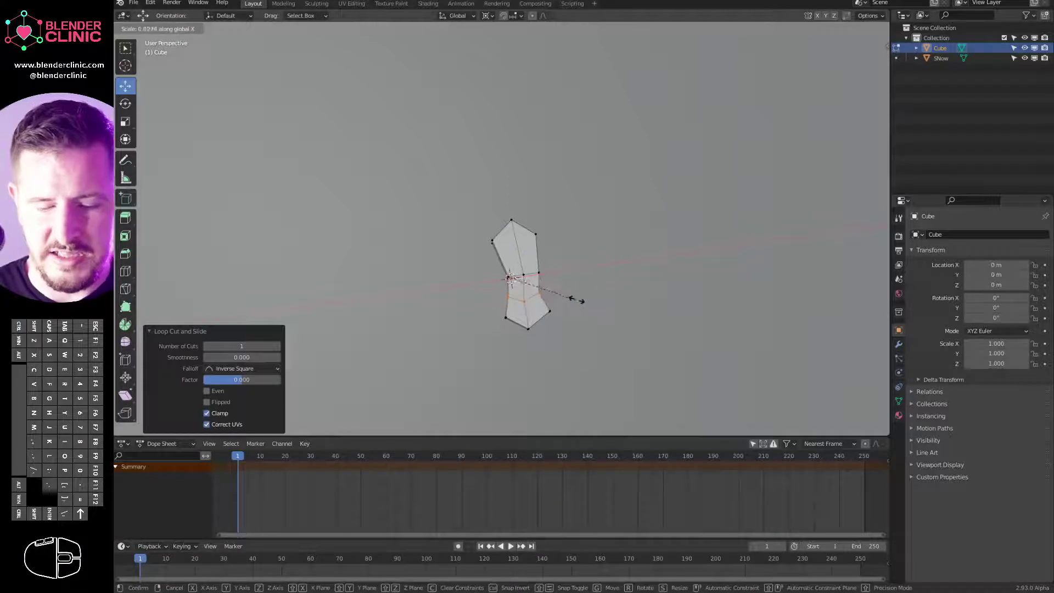
pyautogui.click(575, 299)
pyautogui.press('g')
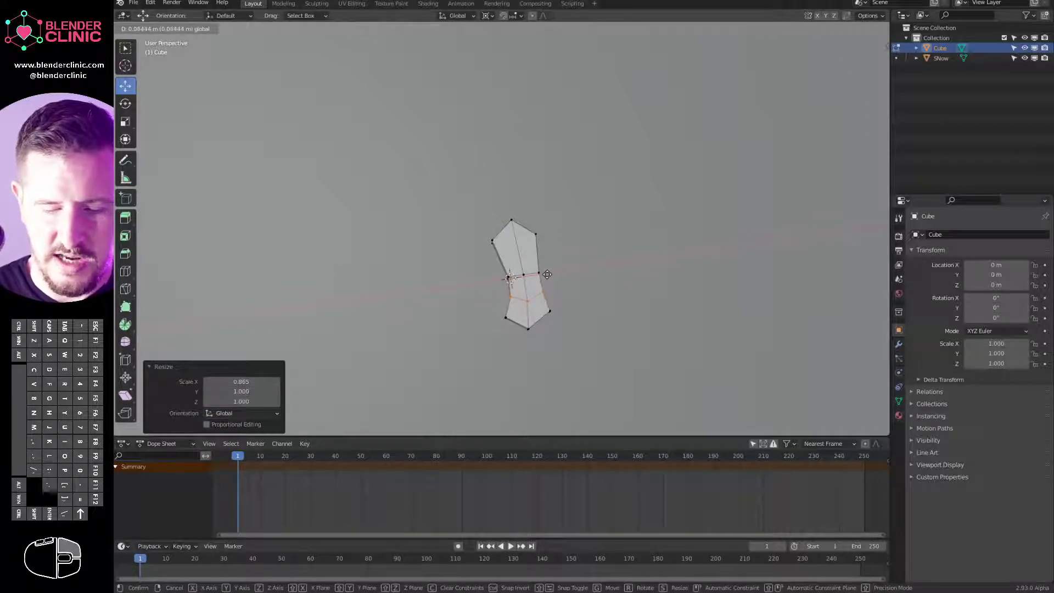
pyautogui.rightClick(547, 274)
# Add a centred loop cut across the front half of the foot and widen it to about 1.12 along X
pyautogui.hotkey('ctrl', 'r')
pyautogui.click(560, 253)
pyautogui.rightClick(560, 253)
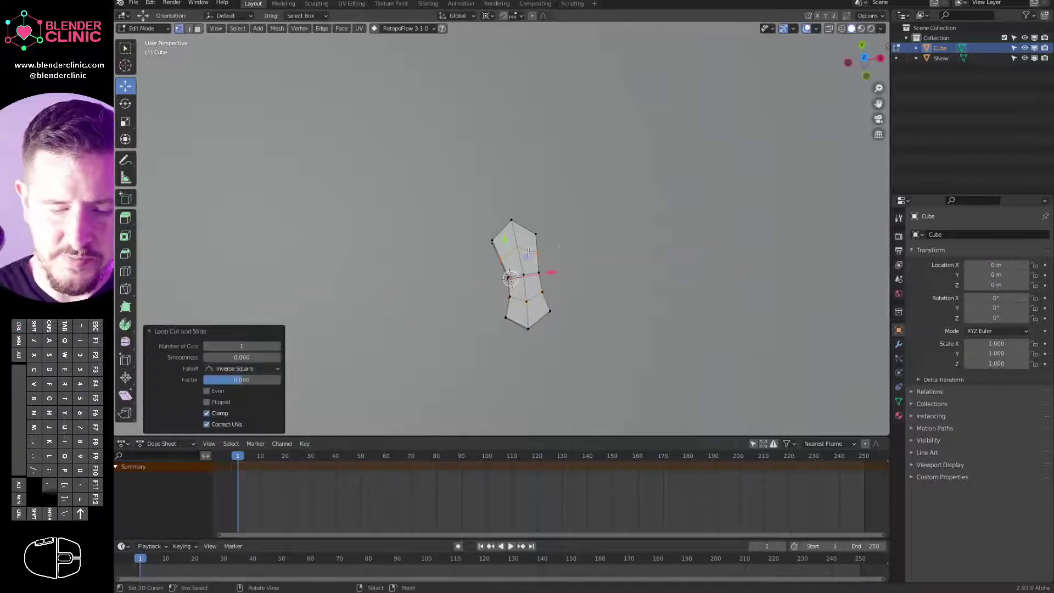
pyautogui.press('s')
pyautogui.press('x')
pyautogui.click(568, 252)
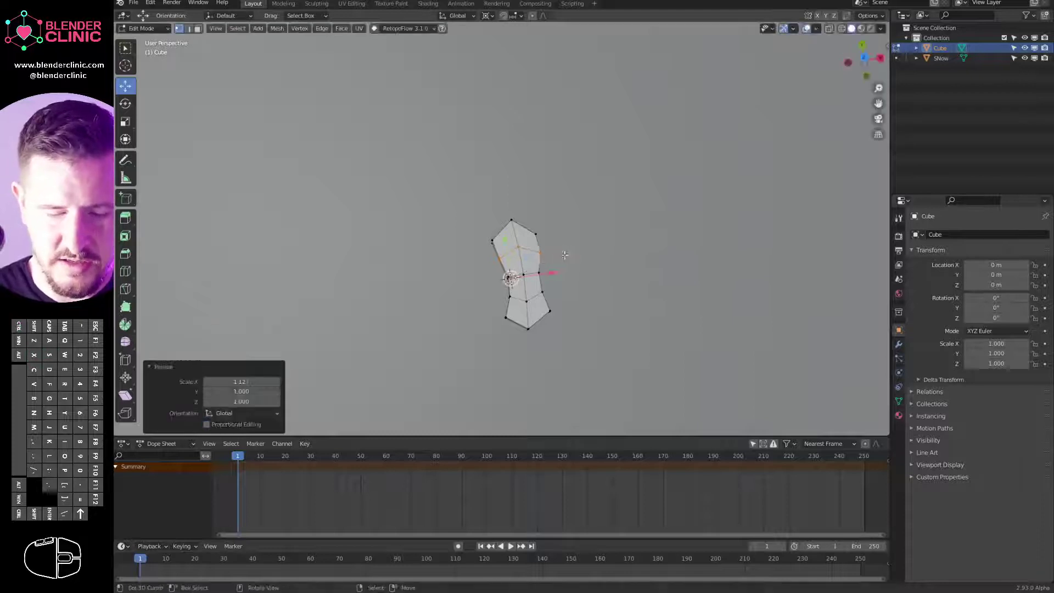
pyautogui.press('g')
pyautogui.click(549, 272)
# Return to Object Mode and add a Subdivision Surface modifier to the foot mesh
pyautogui.hotkey('ctrl', 'Tab')
pyautogui.click(494, 270)
pyautogui.moveTo(494, 271); pyautogui.dragTo(668, 206, button='middle')
pyautogui.click(898, 344)
pyautogui.click(946, 234)
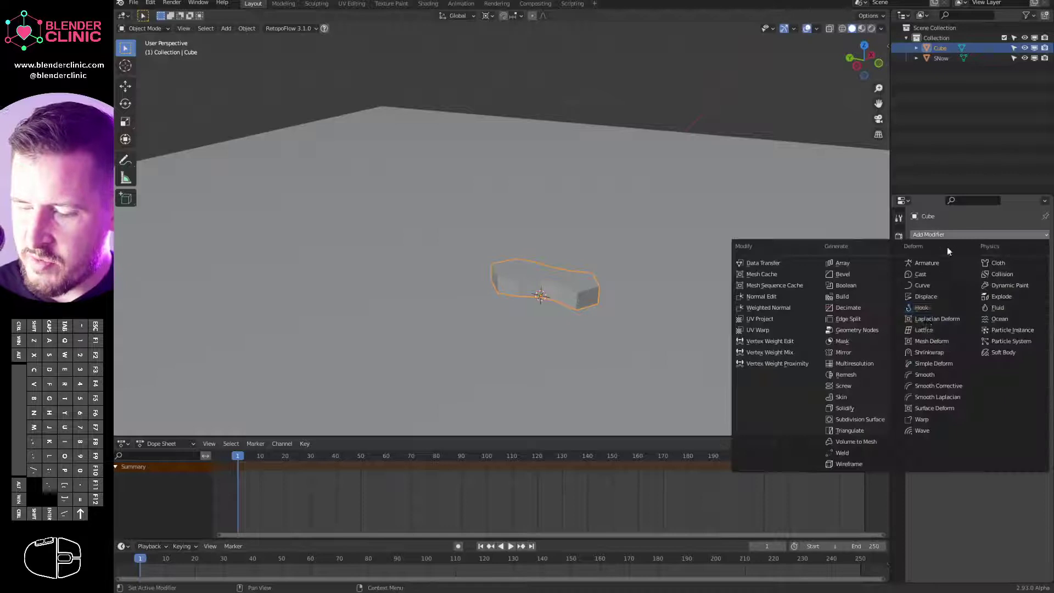
pyautogui.click(859, 420)
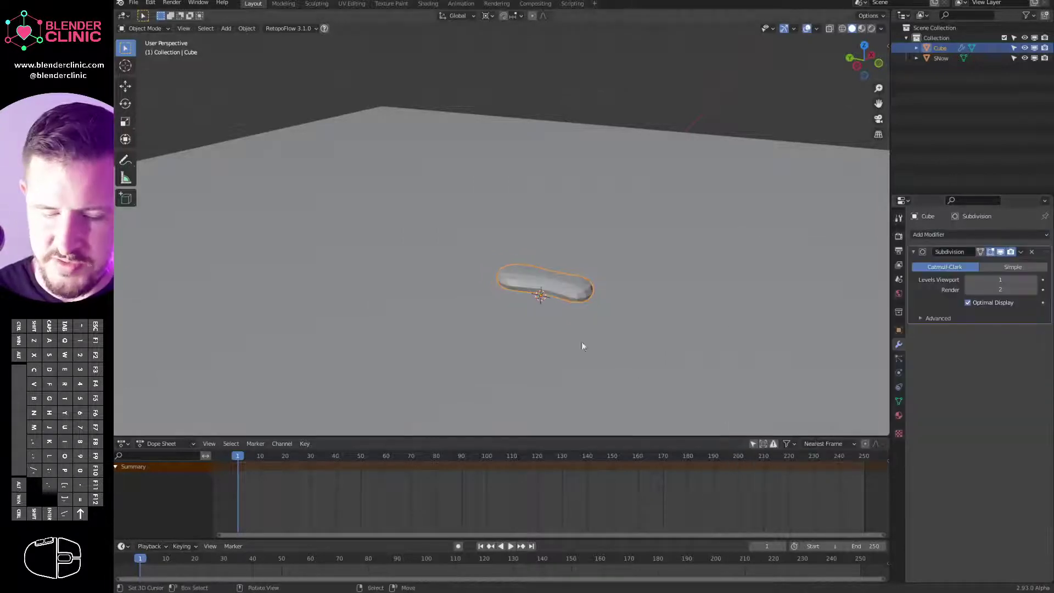
# Add a loop cut around the foot's sides and slide it towards the sole with a factor of about 0.722
pyautogui.moveTo(571, 334); pyautogui.dragTo(539, 289, button='middle')
pyautogui.hotkey('ctrl', 'Tab')
pyautogui.moveTo(615, 293)
pyautogui.mouseDown(button='middle')
pyautogui.moveTo(628, 291)
pyautogui.moveTo(610, 284)
pyautogui.mouseUp(button='middle')
pyautogui.hotkey('ctrl', 'r')
pyautogui.click(608, 285)
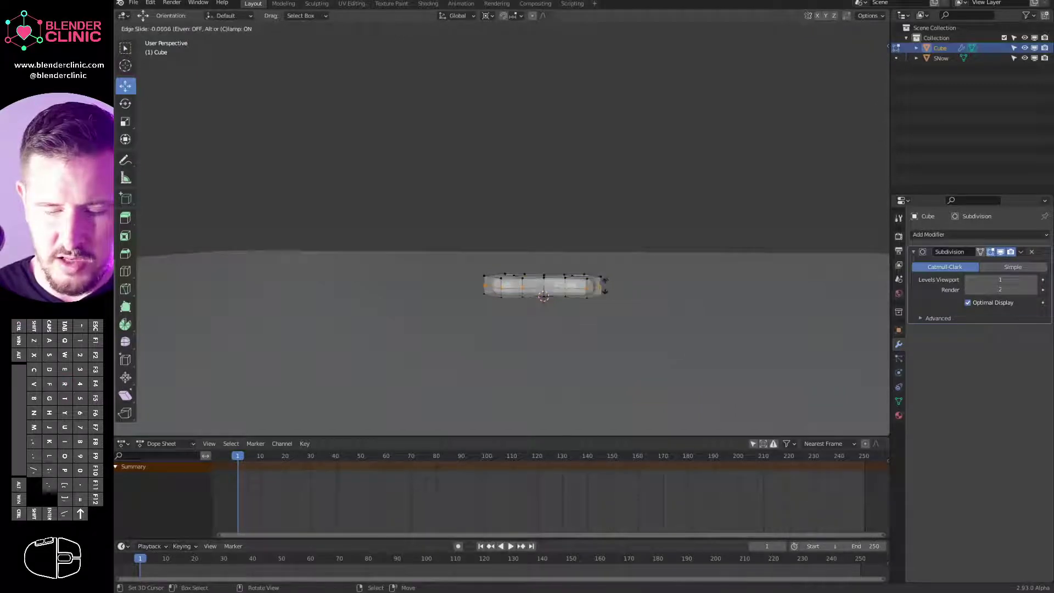
pyautogui.click(619, 292)
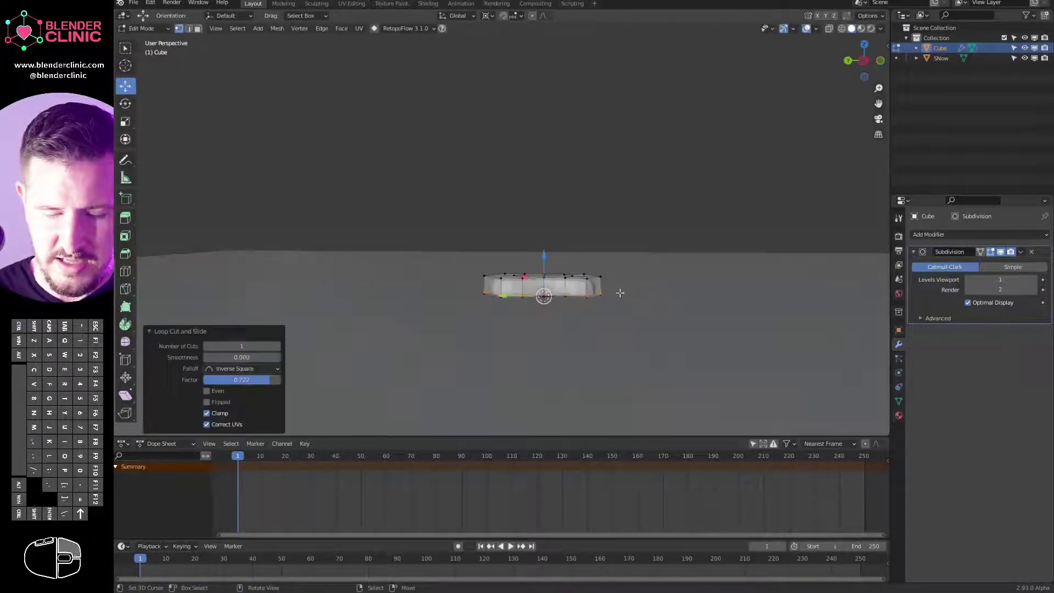
pyautogui.press('Tab')
pyautogui.moveTo(471, 306); pyautogui.dragTo(579, 292, button='middle')
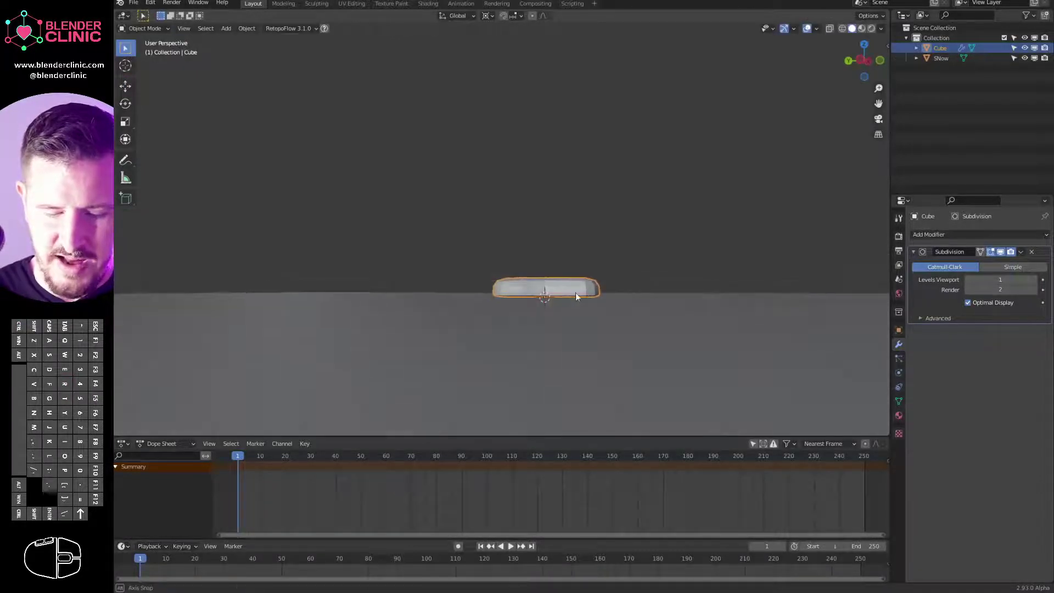
# Apply the Subdivision modifier and shade the foot mesh smooth
pyautogui.click(1021, 251)
pyautogui.click(976, 269)
pyautogui.moveTo(613, 328); pyautogui.dragTo(581, 311, button='middle')
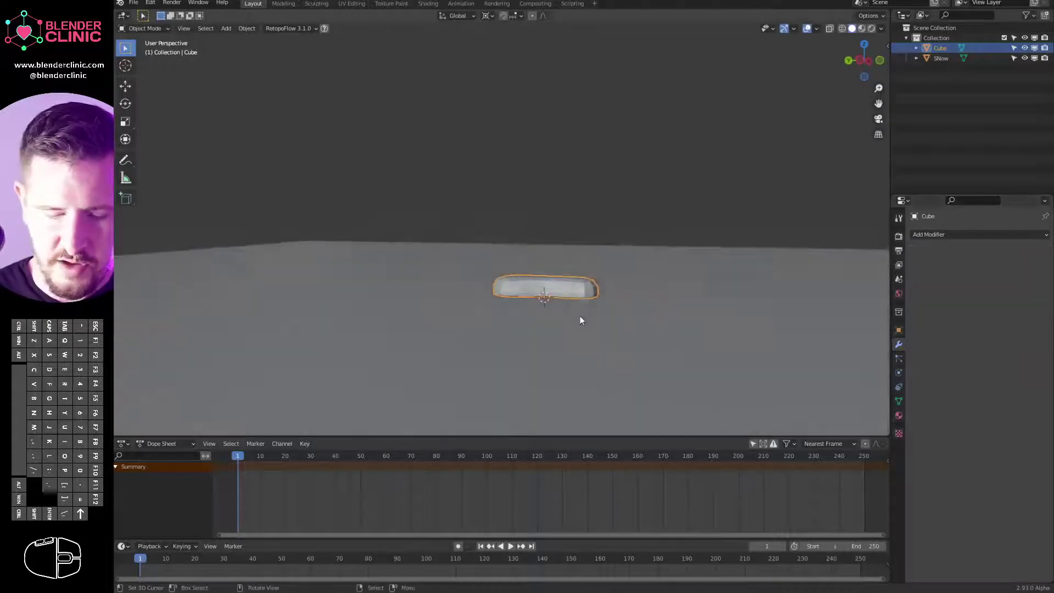
pyautogui.press('F3')
pyautogui.write('shade smooth')
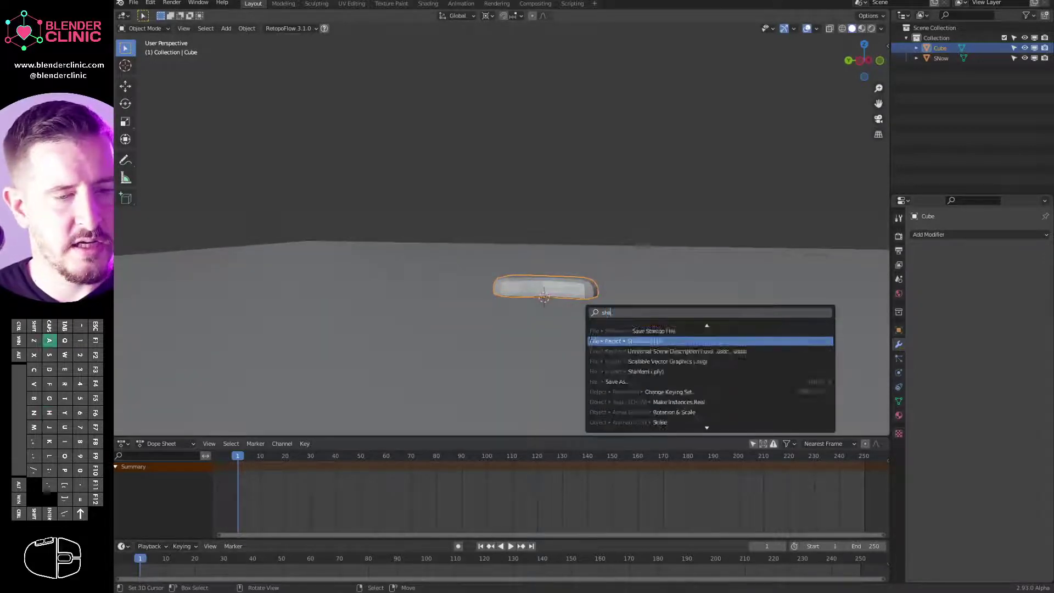
pyautogui.click(647, 347)
pyautogui.moveTo(612, 295)
pyautogui.mouseDown(button='middle')
pyautogui.moveTo(495, 337)
pyautogui.moveTo(591, 290)
pyautogui.moveTo(616, 295)
pyautogui.mouseUp(button='middle')
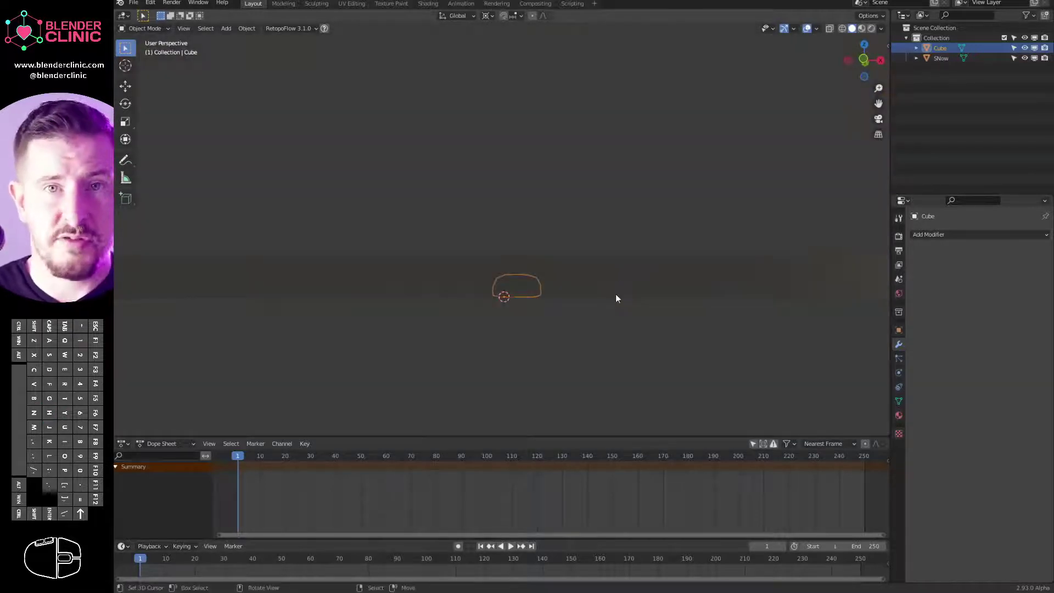
# Add an Array modifier to the foot with a count of 4, using Object Offset instead of Relative Offset
pyautogui.click(939, 235)
pyautogui.click(858, 268)
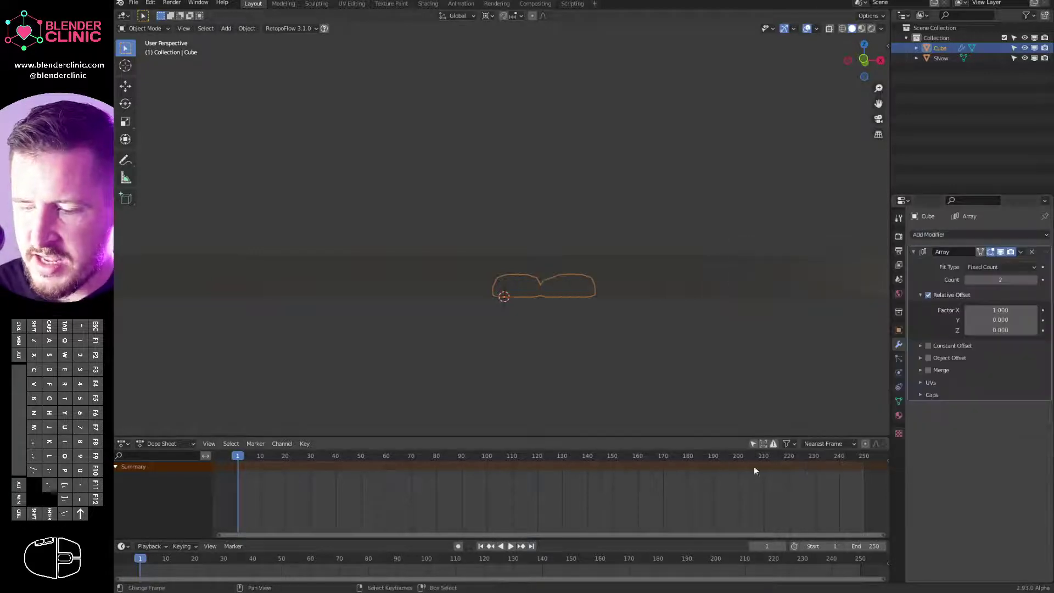
pyautogui.moveTo(682, 298); pyautogui.dragTo(635, 308, button='middle')
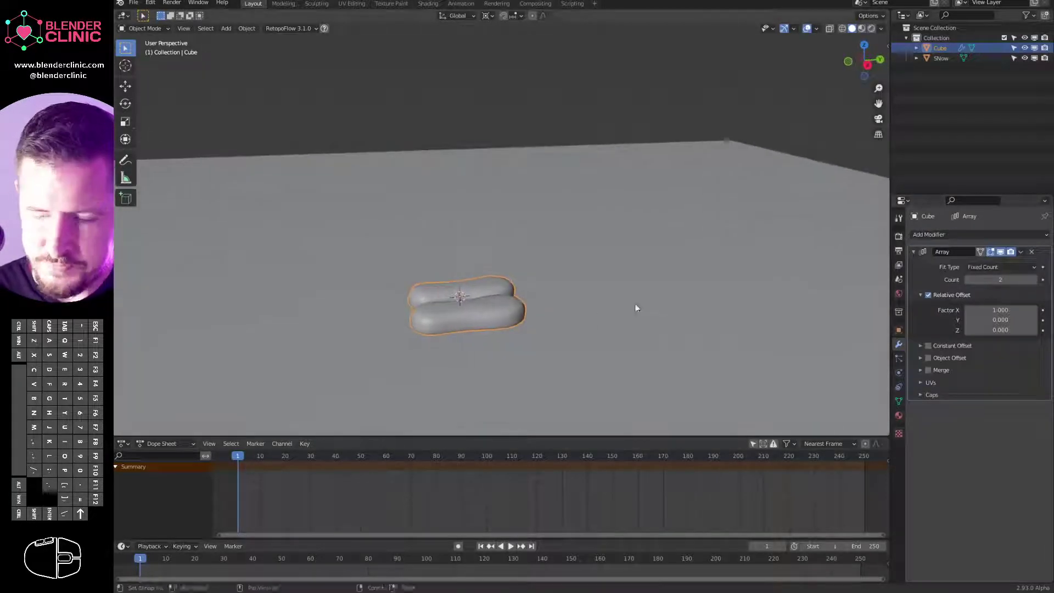
pyautogui.click(1000, 280)
pyautogui.write('4')
pyautogui.press('Return')
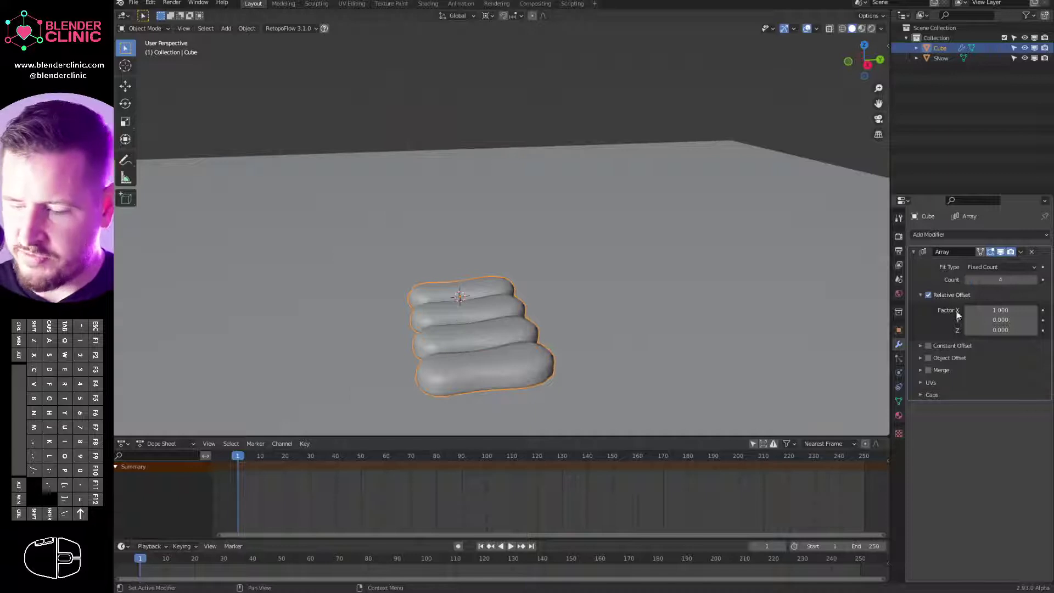
pyautogui.click(928, 295)
pyautogui.click(928, 358)
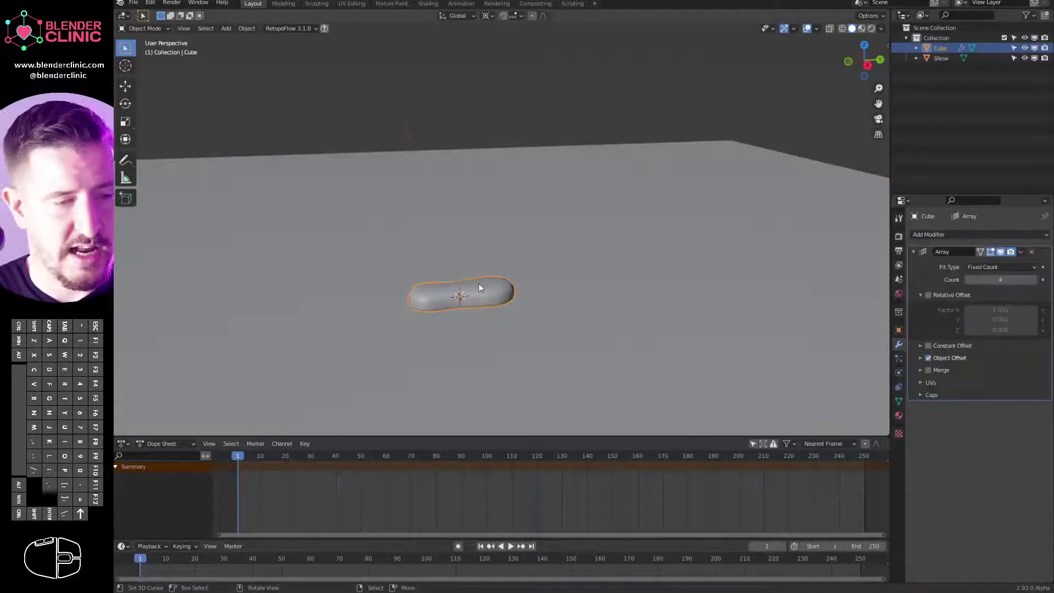
# Snap the 3D cursor to the foot's origin and add a Plain Axes empty there
pyautogui.hotkey('shift', 's')
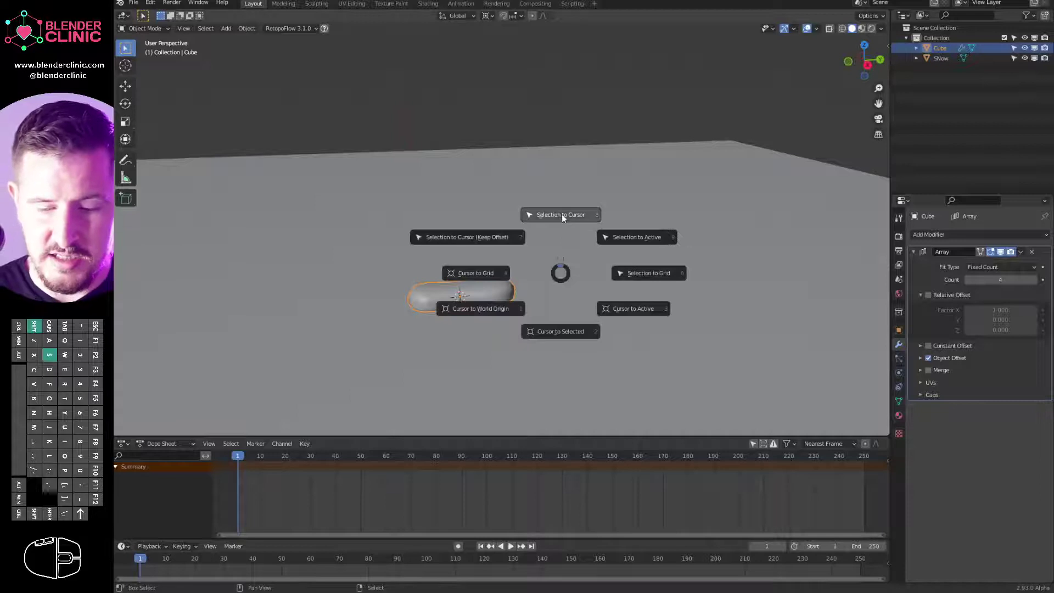
pyautogui.click(561, 333)
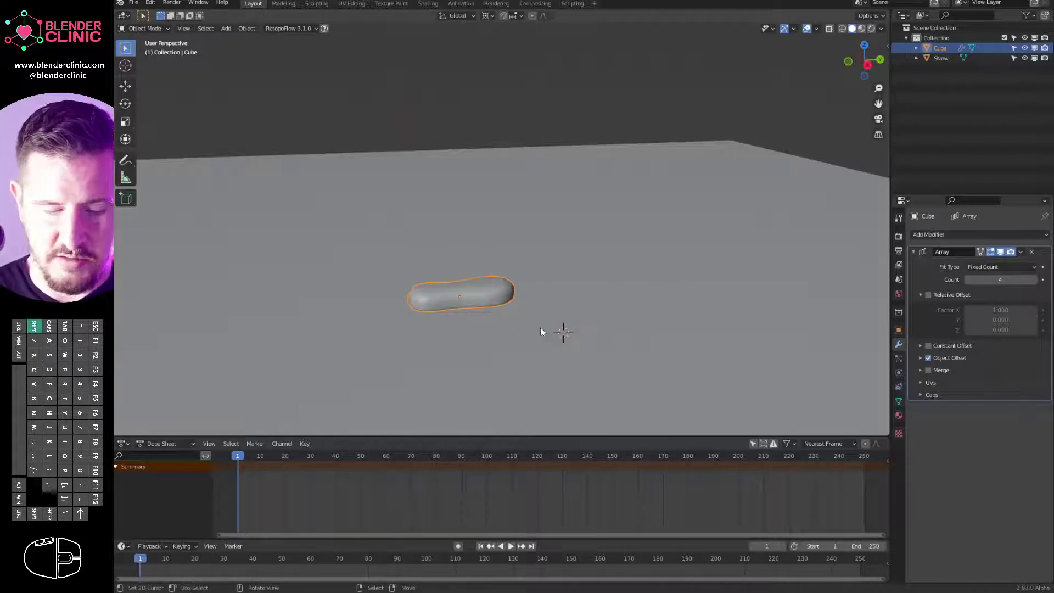
pyautogui.hotkey('shift', 's')
pyautogui.click(547, 404)
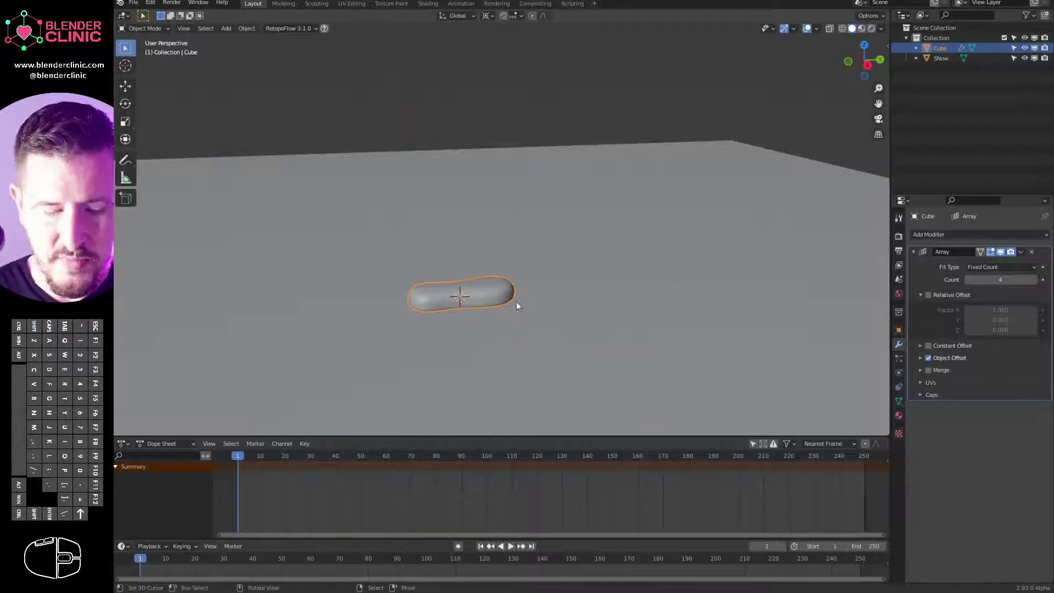
pyautogui.hotkey('shift', 'a')
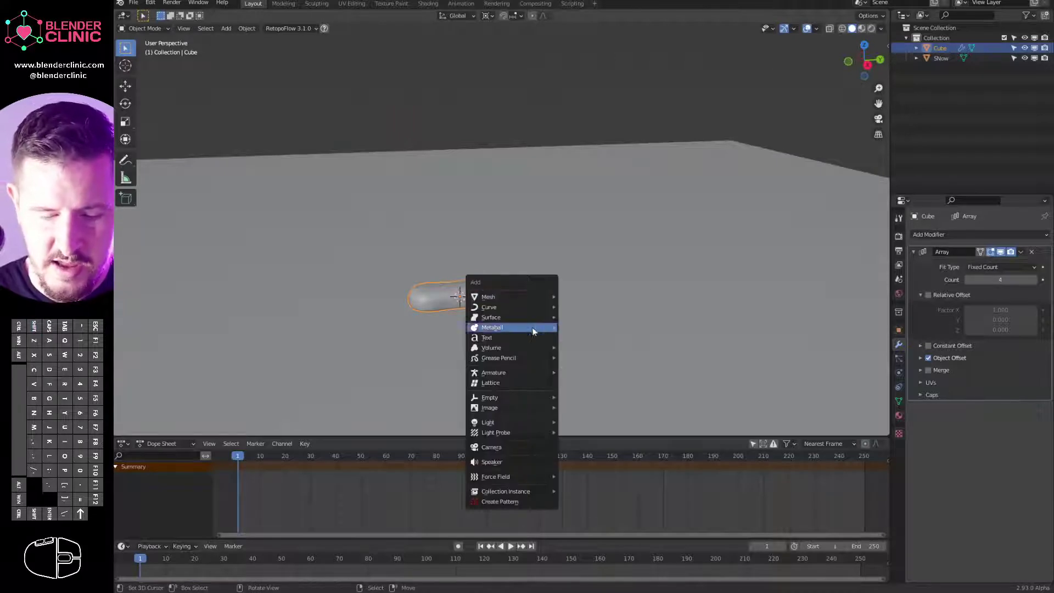
pyautogui.moveTo(507, 397)
pyautogui.click(591, 397)
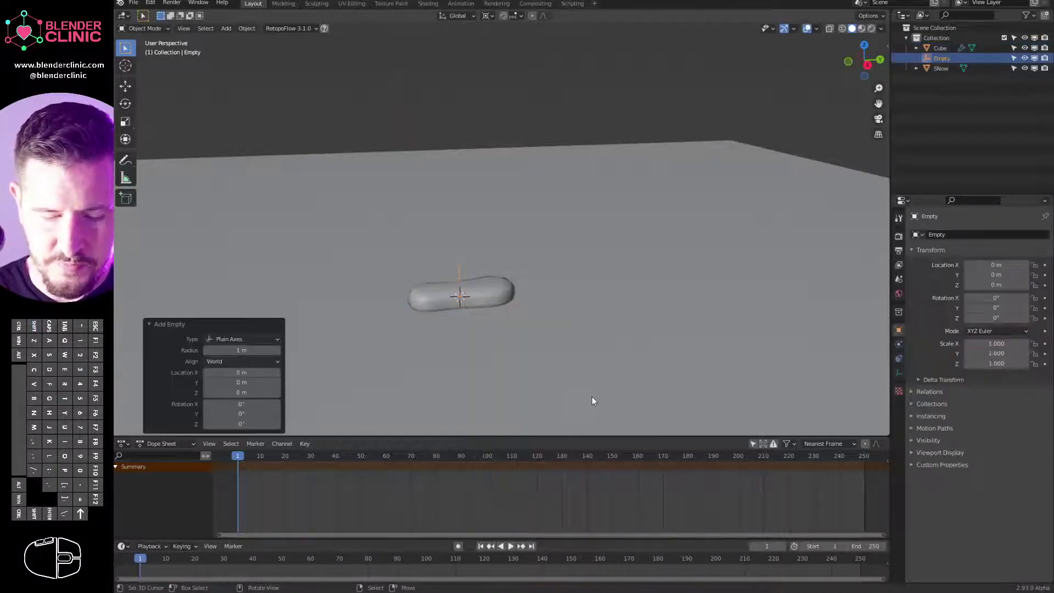
# Rename the empty to SHOEMASTER and the foot mesh to shoe
pyautogui.doubleClick(947, 58)
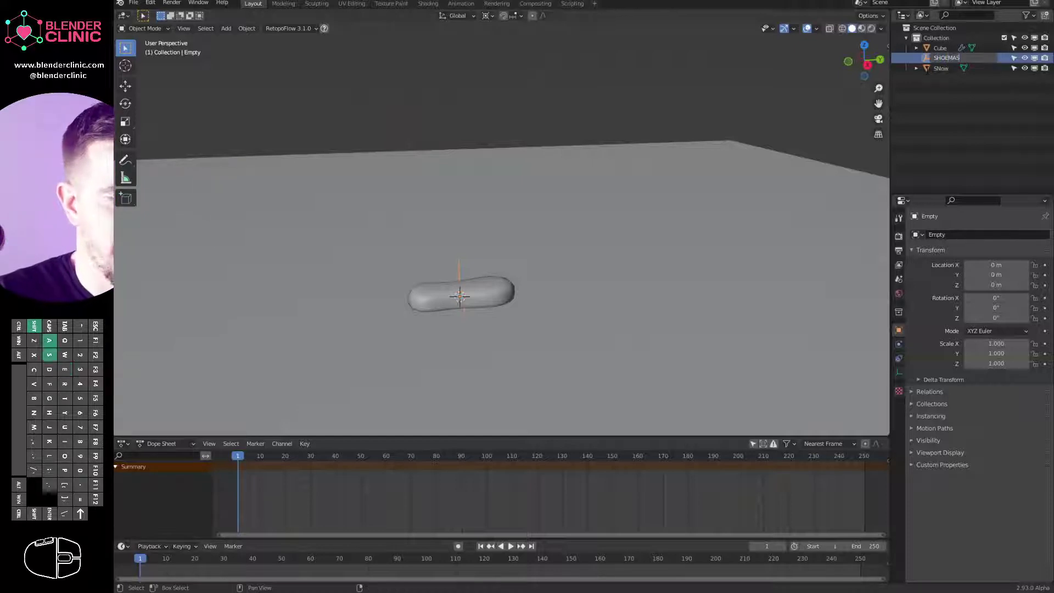
pyautogui.press('Return')
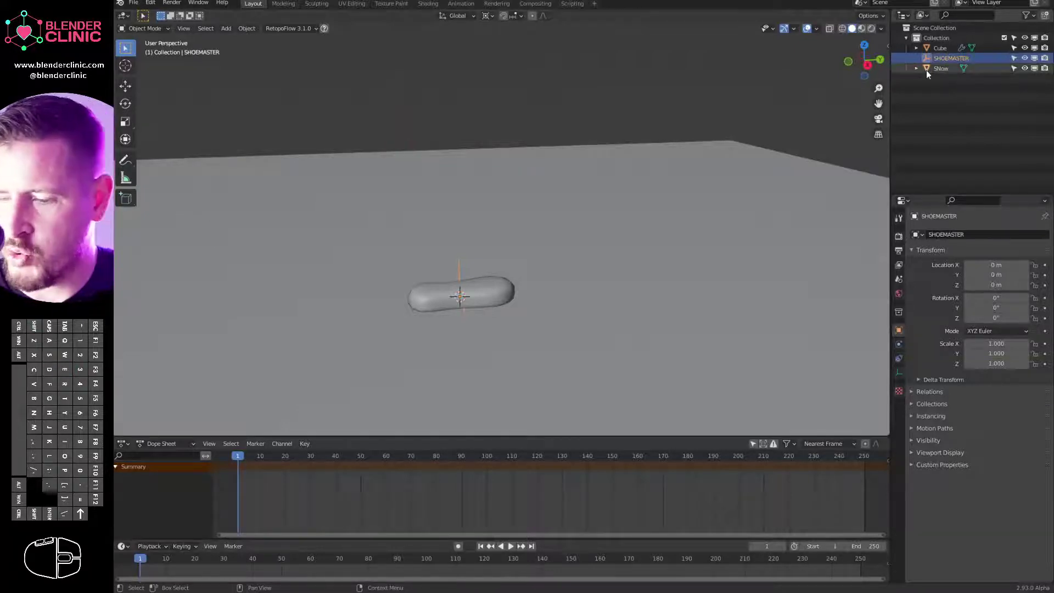
pyautogui.doubleClick(939, 48)
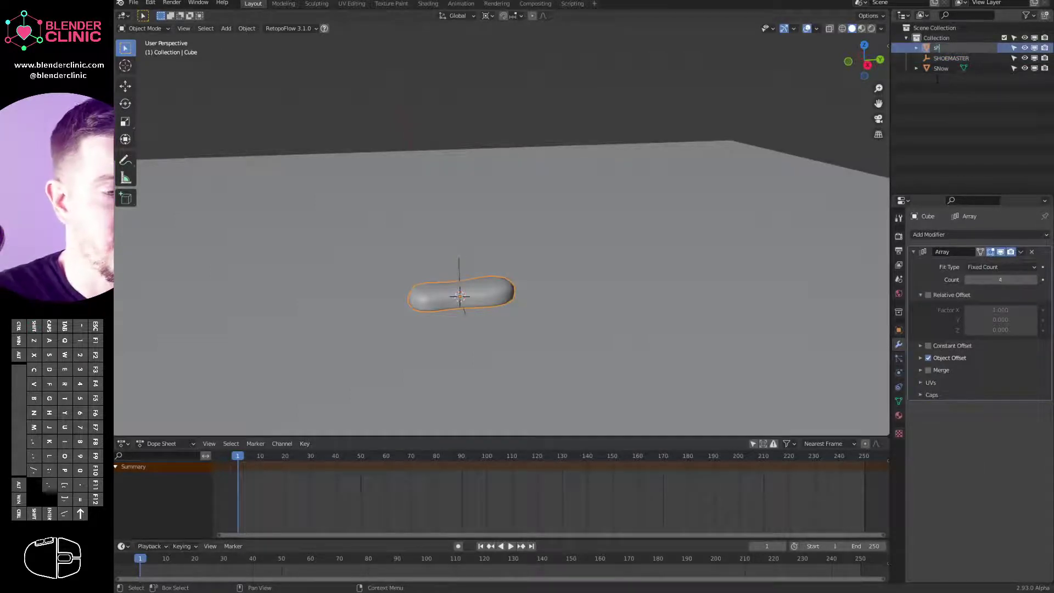
pyautogui.write('sho')
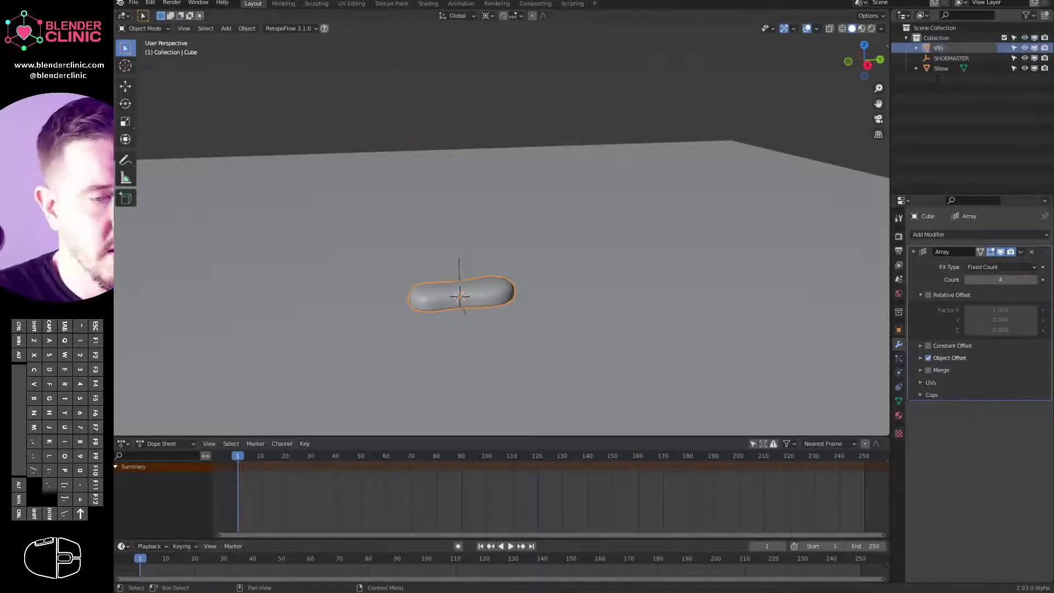
pyautogui.write('e')
pyautogui.press('Return')
# Set the SHOEMASTER empty as the offset object of the shoe's Array modifier
pyautogui.moveTo(552, 242); pyautogui.dragTo(456, 251, button='middle')
pyautogui.click(491, 302)
pyautogui.click(443, 290)
pyautogui.click(919, 358)
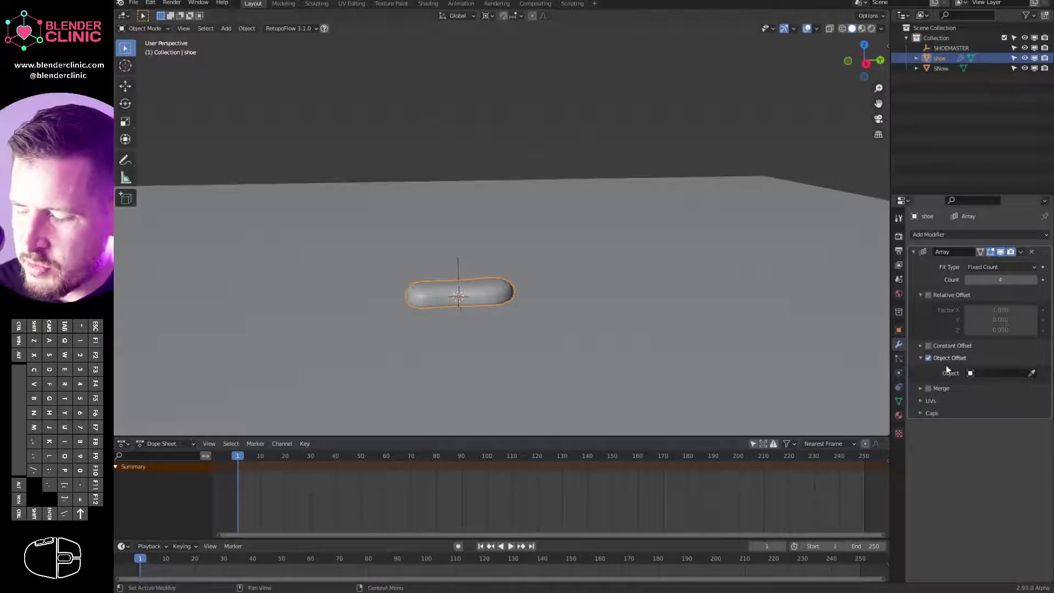
pyautogui.click(1032, 373)
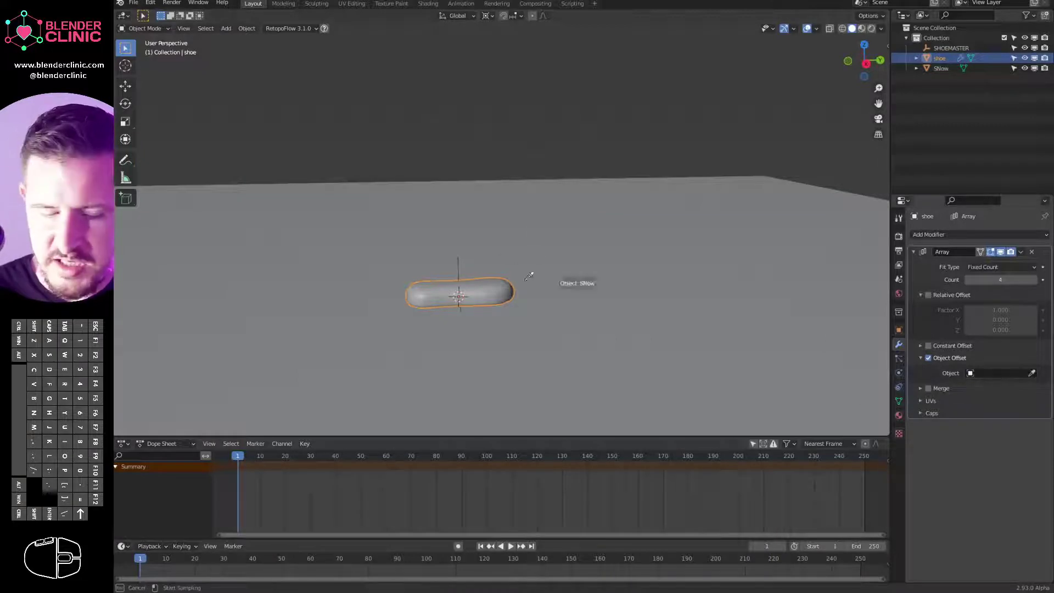
pyautogui.click(458, 261)
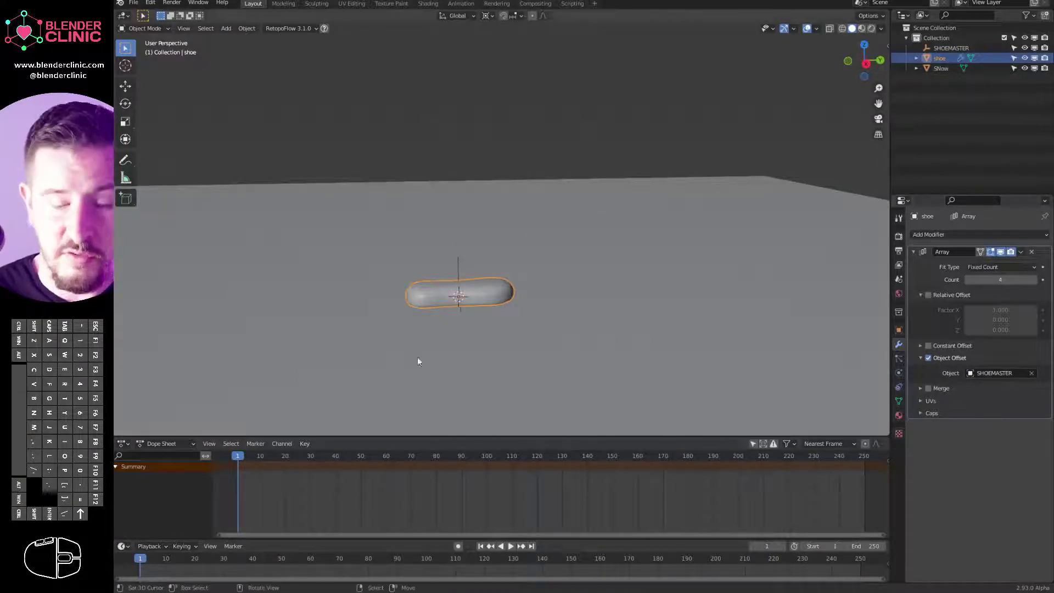
# Move the SHOEMASTER empty about 2.62 m along positive Y to space out the arrayed shoes
pyautogui.click(459, 266)
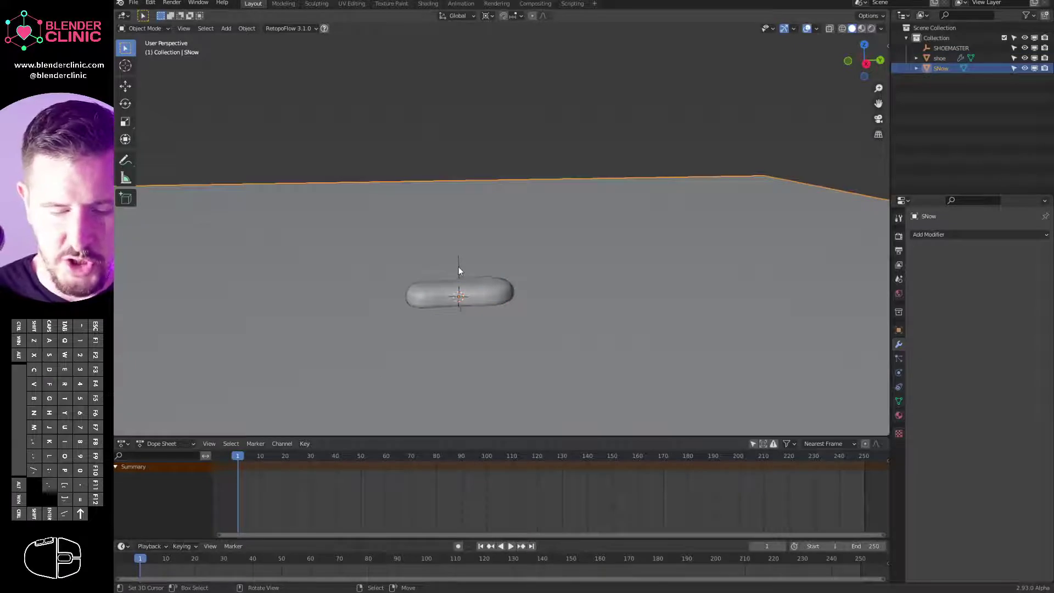
pyautogui.moveTo(461, 268); pyautogui.dragTo(498, 282, button='middle')
pyautogui.click(456, 263)
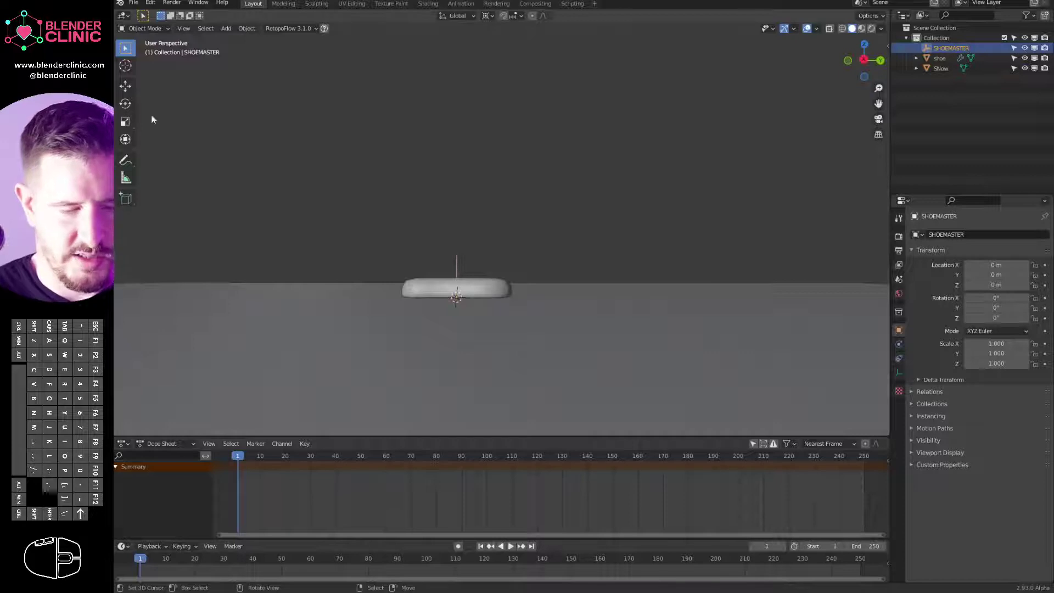
pyautogui.click(125, 86)
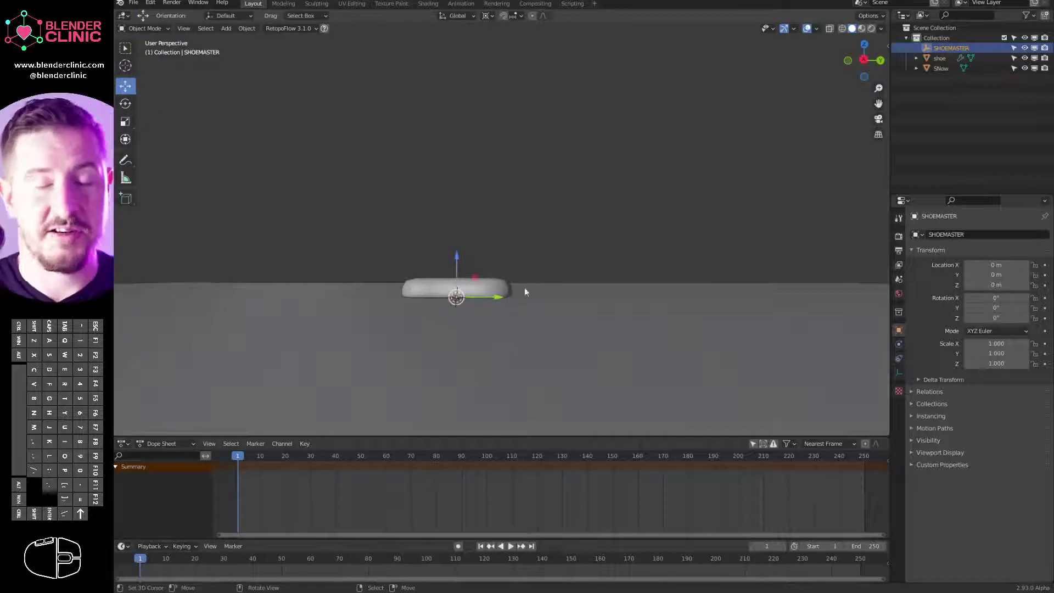
pyautogui.moveTo(495, 298); pyautogui.dragTo(607, 301)
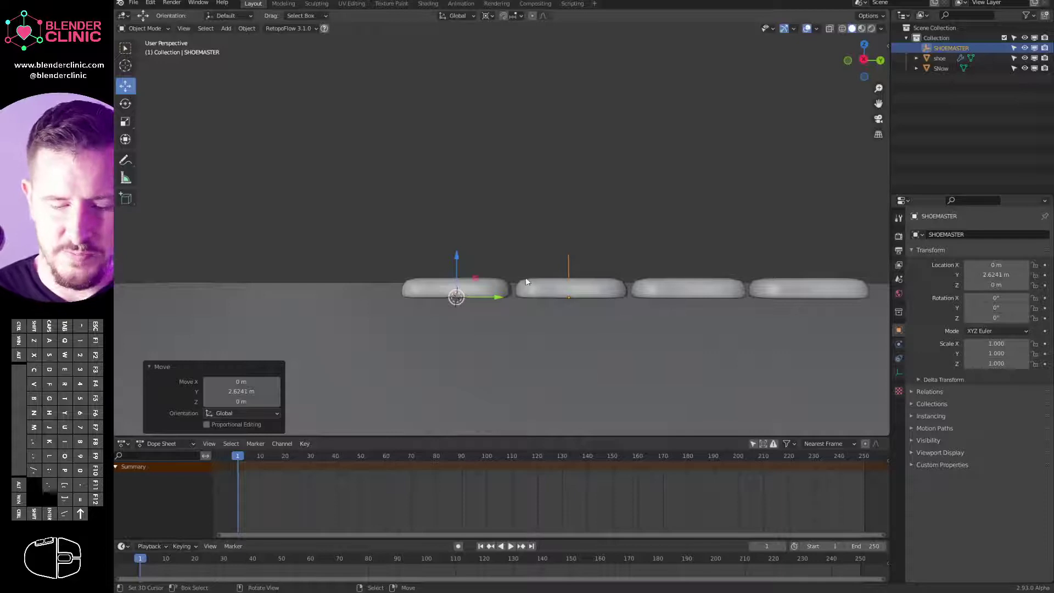
# Set the transform pivot point to Active Element
pyautogui.click(486, 16)
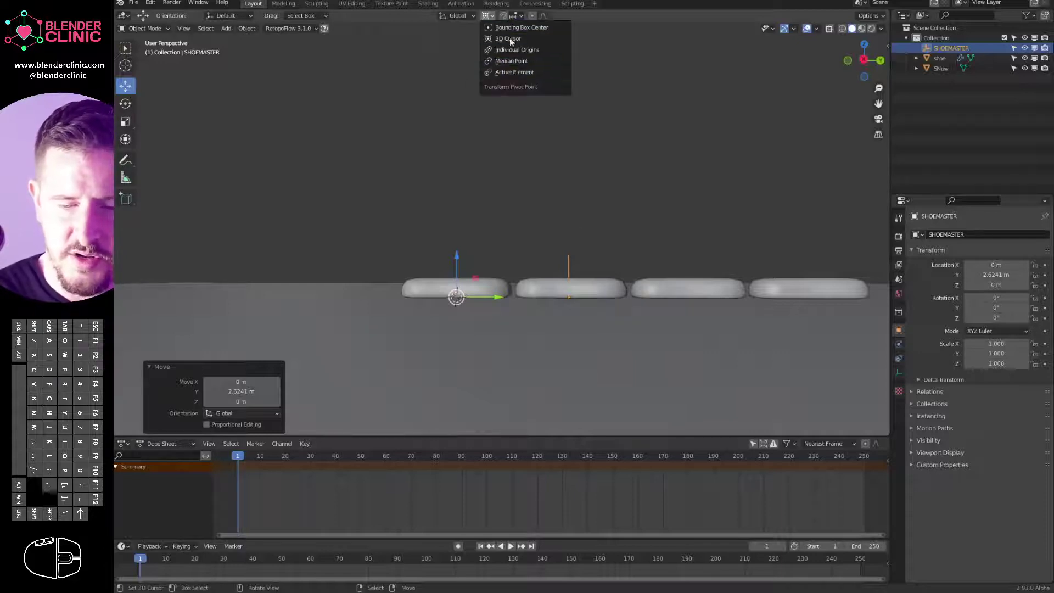
pyautogui.click(518, 38)
pyautogui.click(487, 15)
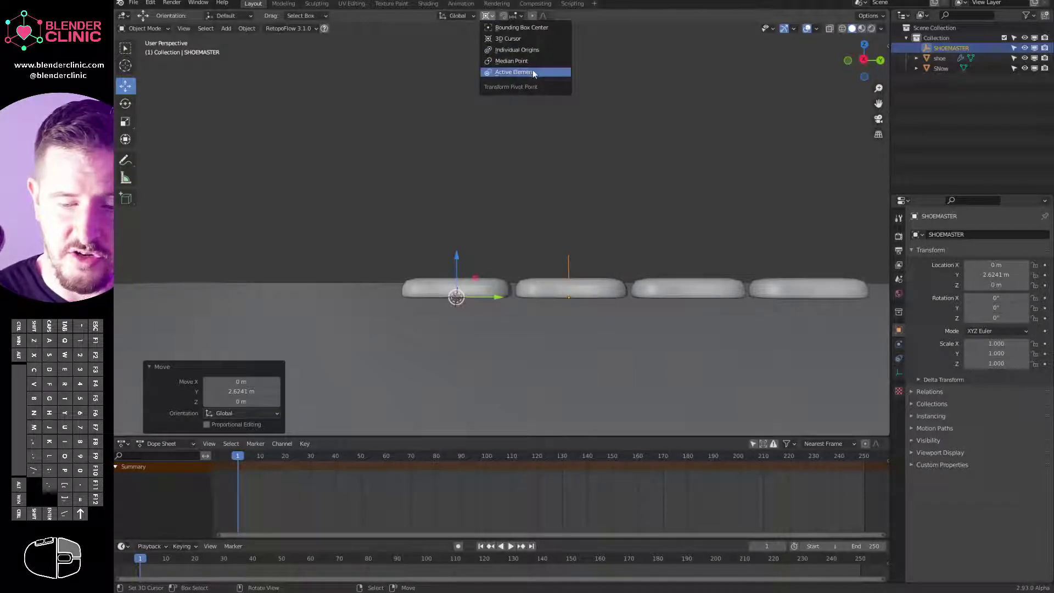
pyautogui.click(532, 72)
pyautogui.press('.')
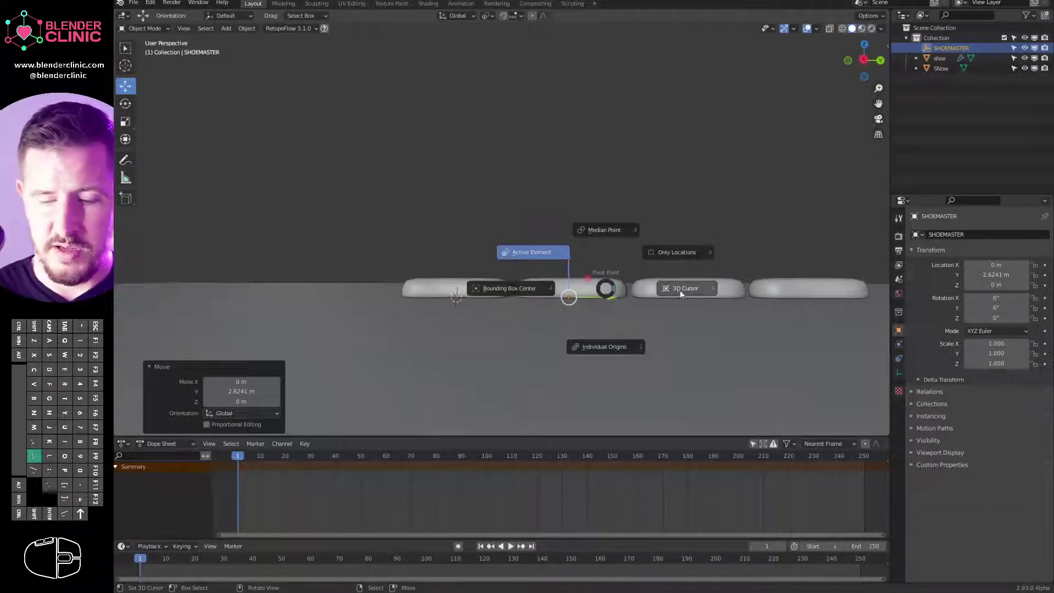
pyautogui.click(535, 250)
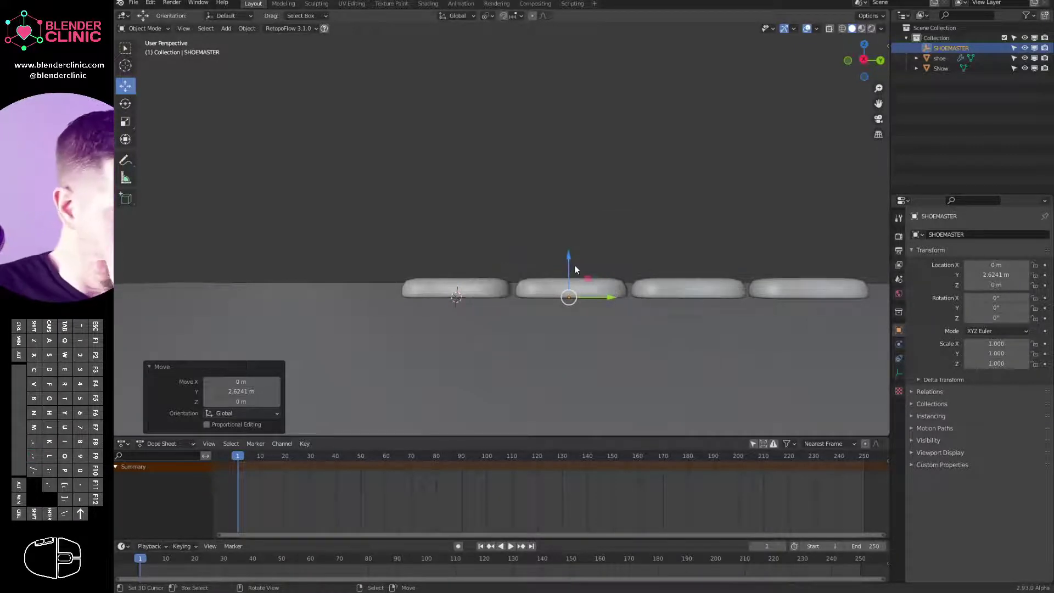
# Raise the SHOEMASTER empty to about 2.56 m on Z and rotate it about 90.3° around X so the four shoes form a wheel
pyautogui.moveTo(572, 261); pyautogui.dragTo(575, 196)
pyautogui.keyDown('alt'); pyautogui.moveTo(583, 261); pyautogui.dragTo(506, 288, button='middle'); pyautogui.keyUp('alt')
pyautogui.press('r')
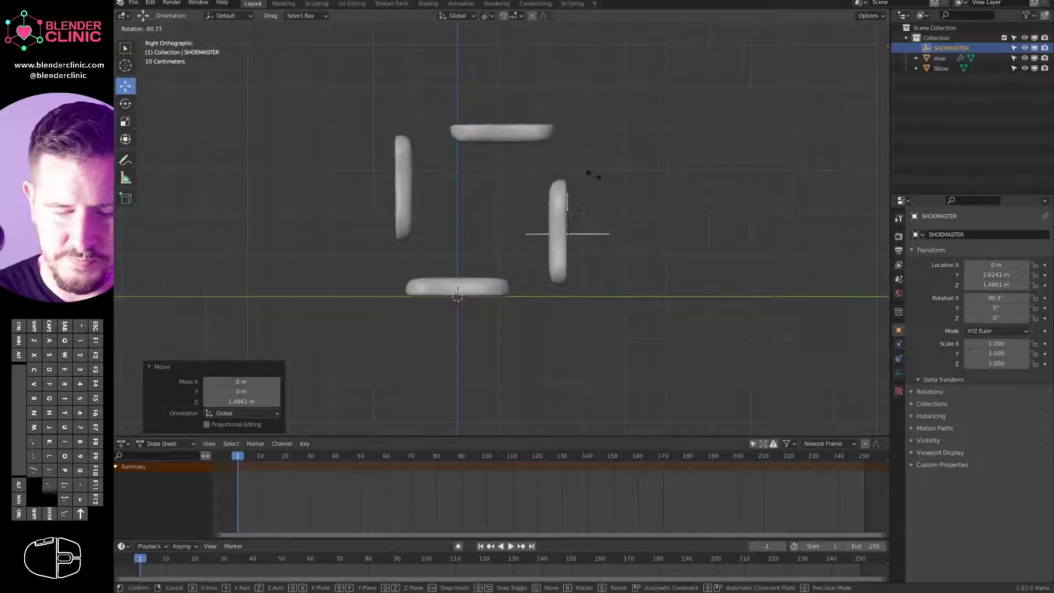
pyautogui.click(591, 174)
pyautogui.moveTo(573, 207); pyautogui.dragTo(574, 163)
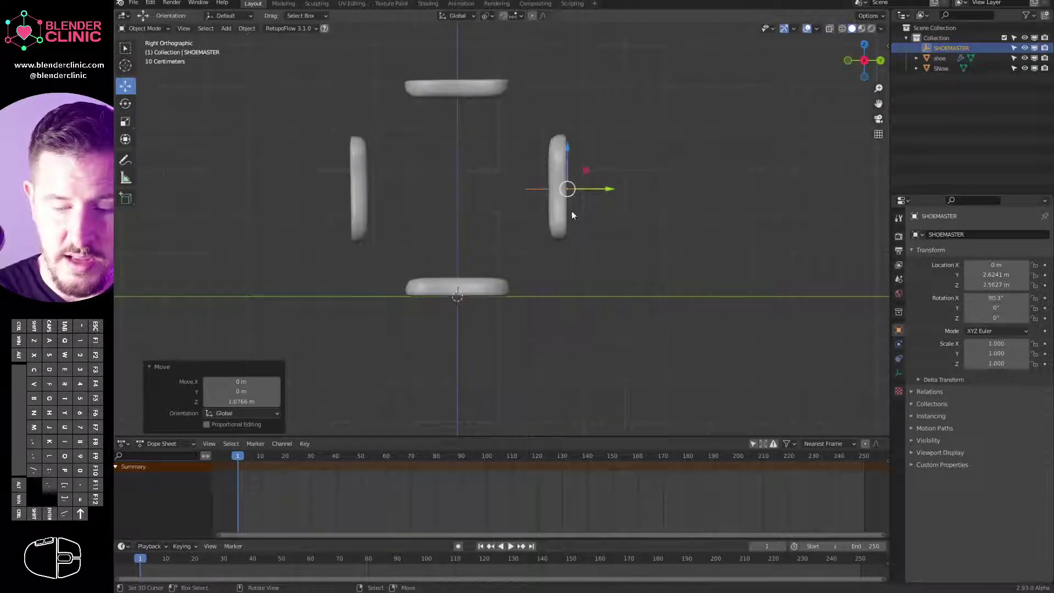
pyautogui.moveTo(673, 200); pyautogui.dragTo(580, 214, button='middle')
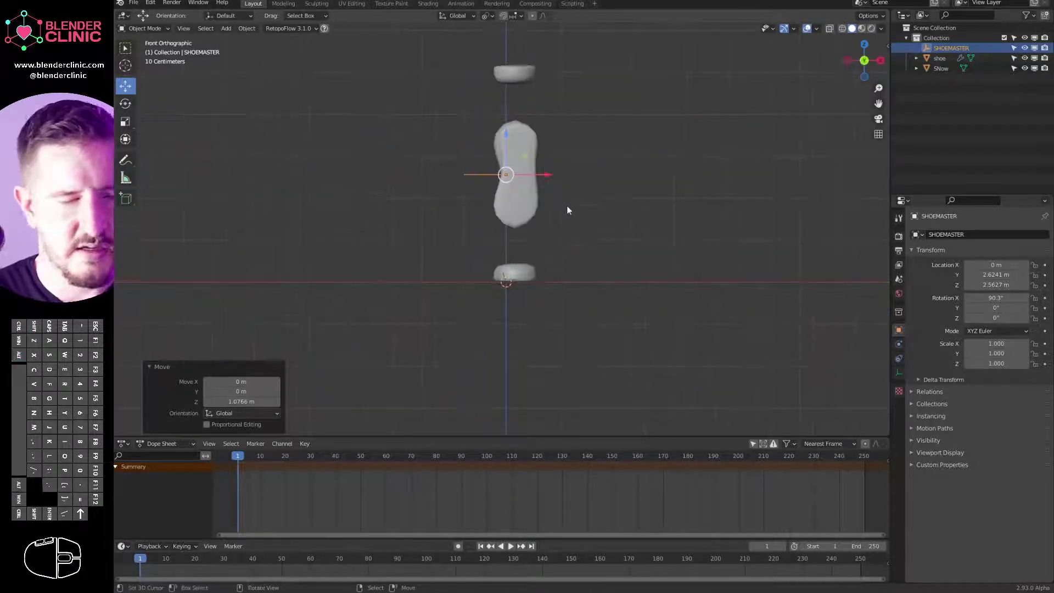
# Apply the Array modifier on the shoe object
pyautogui.click(527, 211)
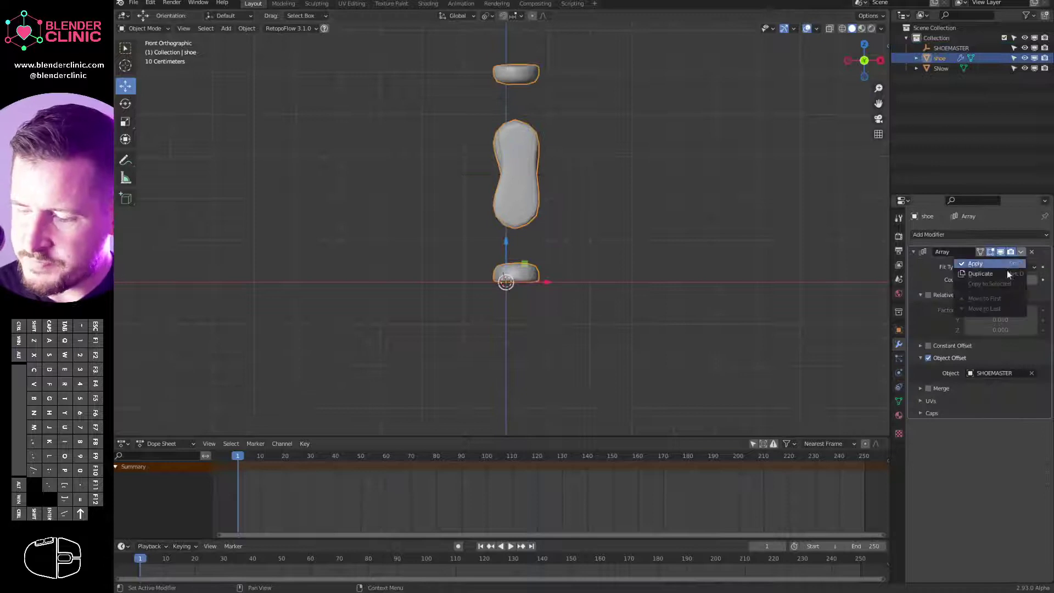
pyautogui.keyDown('ctrl'); pyautogui.scroll(-1, 983, 271); pyautogui.keyUp('ctrl')
pyautogui.keyDown('alt'); pyautogui.moveTo(621, 232); pyautogui.dragTo(456, 239, button='middle'); pyautogui.keyUp('alt')
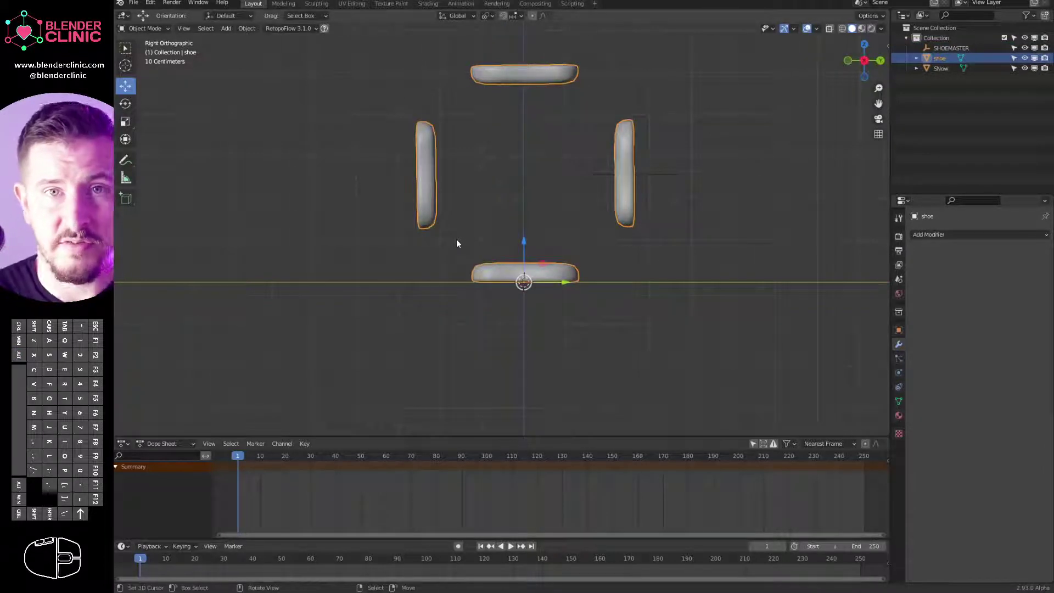
# Move the SHOEMASTER empty about 2.64 m along negative Y into the centre of the shoe wheel
pyautogui.click(648, 181)
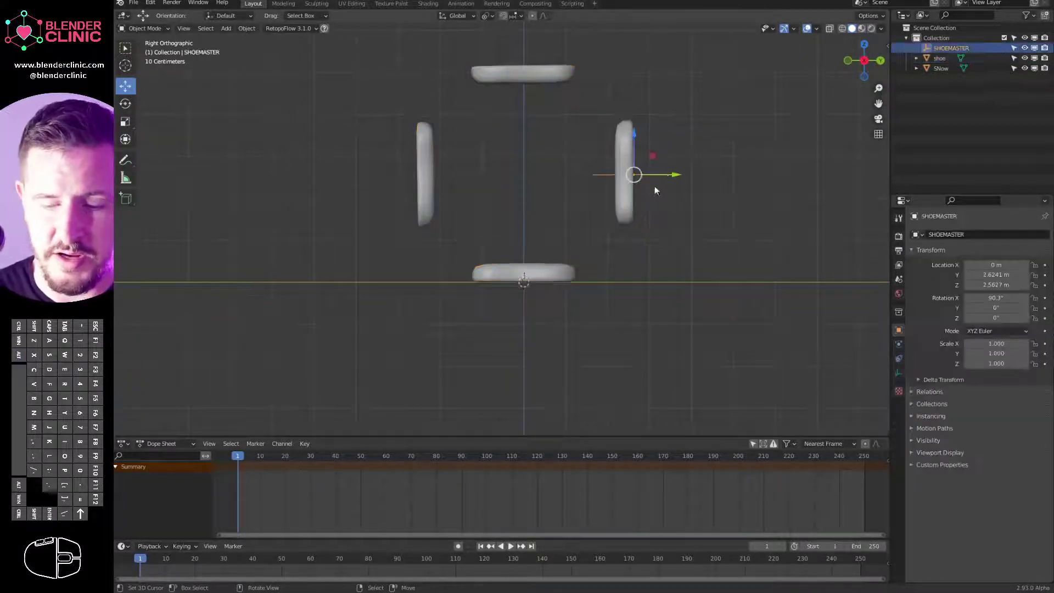
pyautogui.press('g')
pyautogui.click(557, 184)
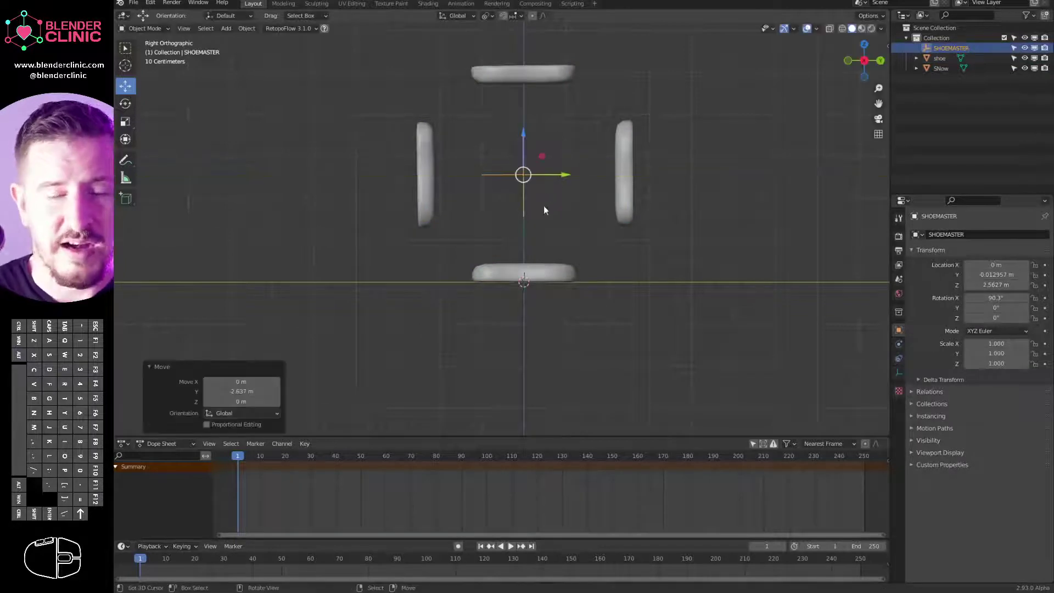
# Parent the shoe mesh to the SHOEMASTER empty with Object (Keep Transform)
pyautogui.click(623, 171)
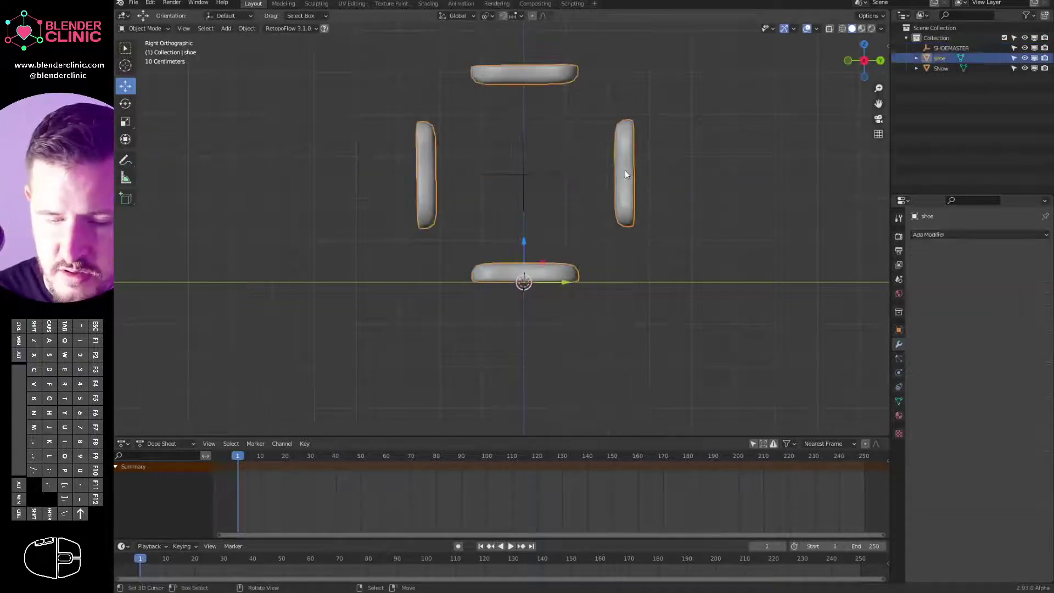
pyautogui.moveTo(571, 171); pyautogui.dragTo(479, 198, button='middle')
pyautogui.click(531, 174)
pyautogui.moveTo(621, 185); pyautogui.dragTo(575, 197, button='middle')
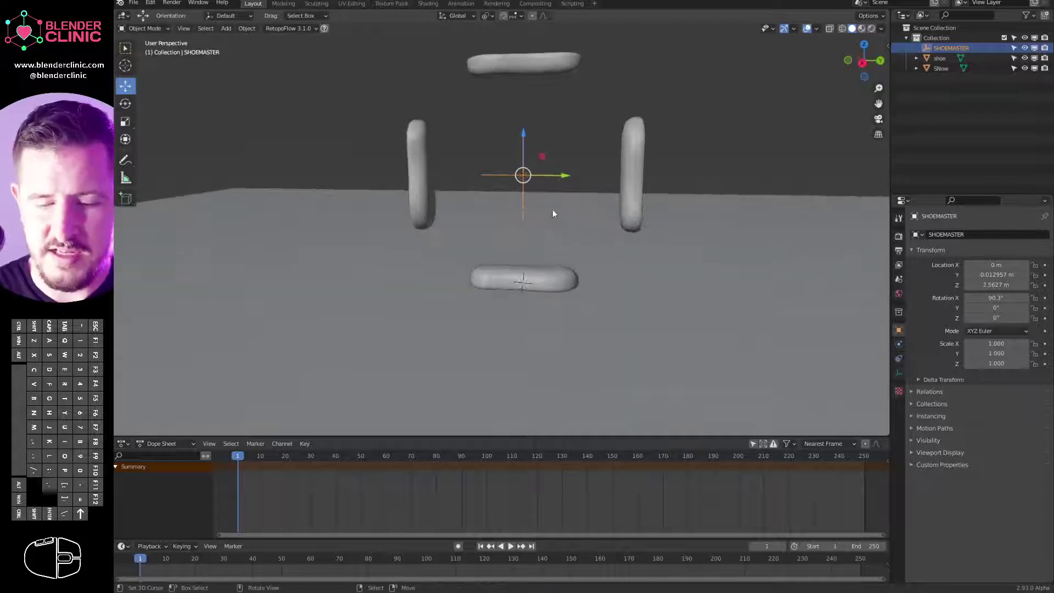
pyautogui.click(635, 174)
pyautogui.keyDown('shift'); pyautogui.click(532, 175); pyautogui.keyUp('shift')
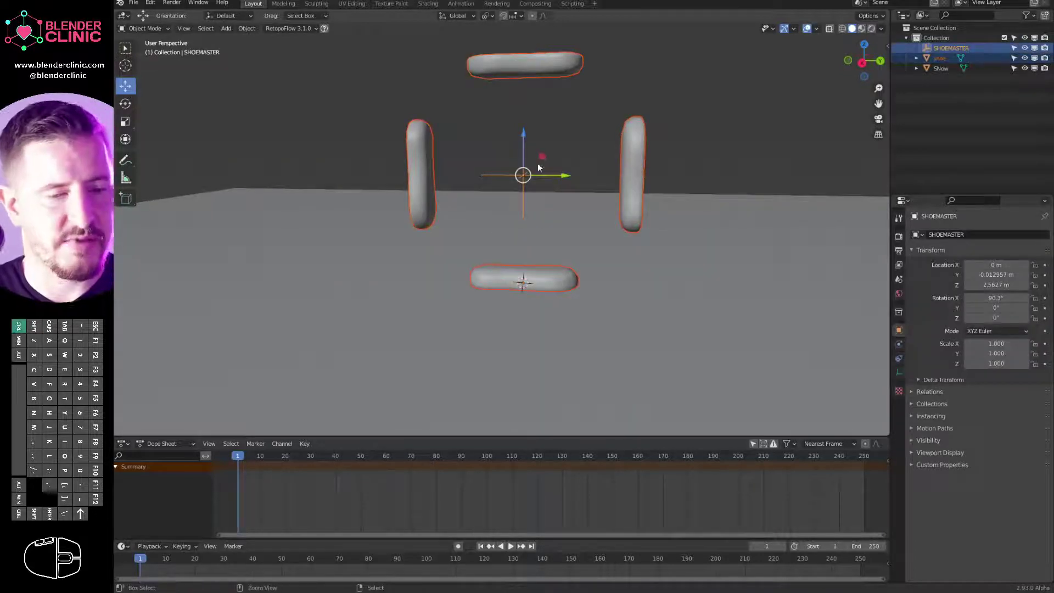
pyautogui.hotkey('ctrl', 'p')
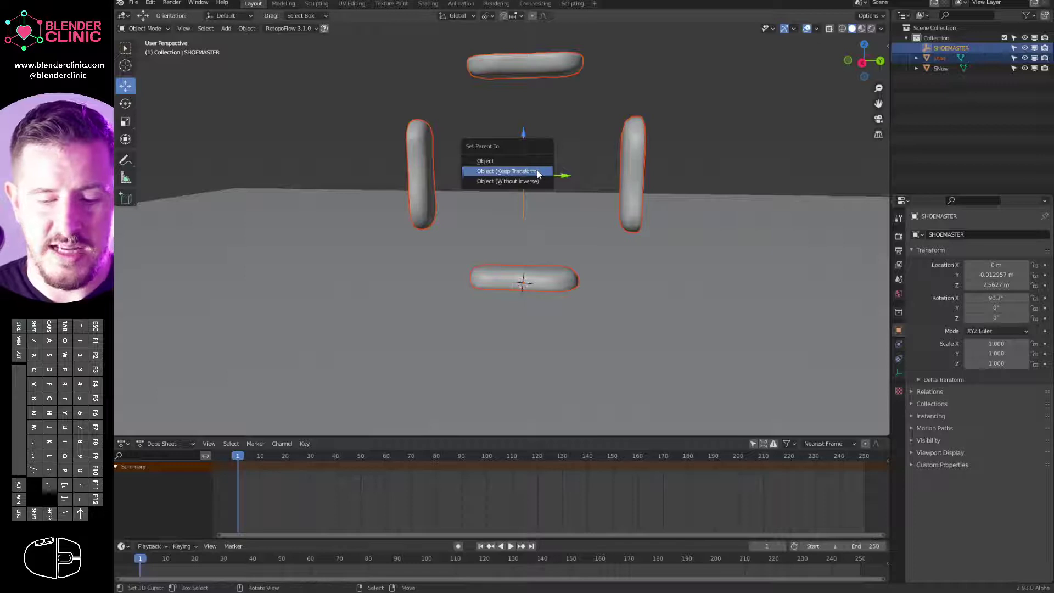
pyautogui.click(507, 171)
# Try rotating the SHOEMASTER empty to check that the parented shoes follow it
pyautogui.moveTo(471, 199); pyautogui.dragTo(557, 175, button='middle')
pyautogui.click(556, 175)
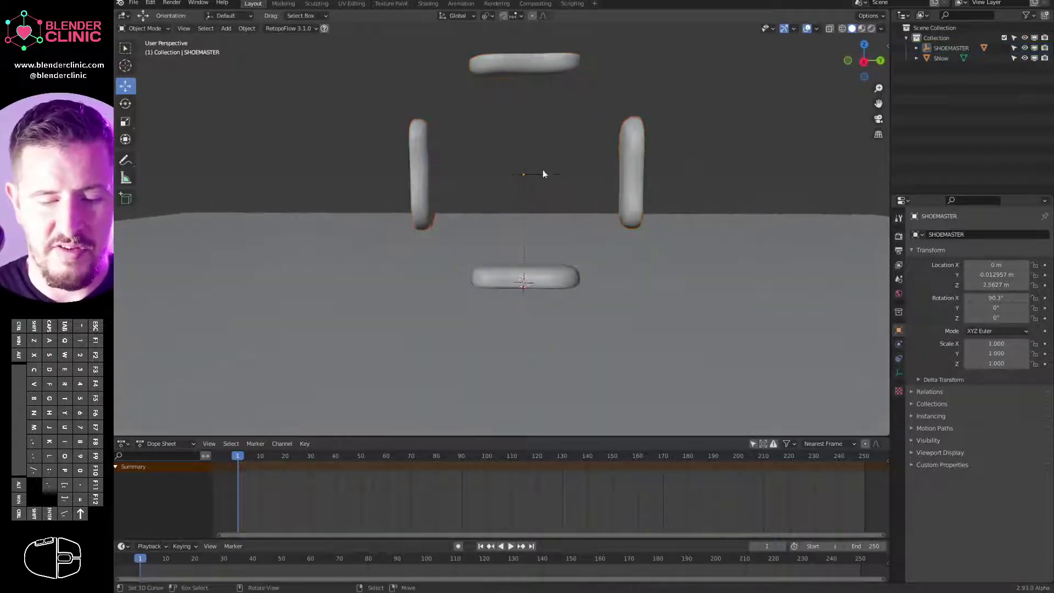
pyautogui.click(551, 168)
pyautogui.press('r')
pyautogui.press('Escape')
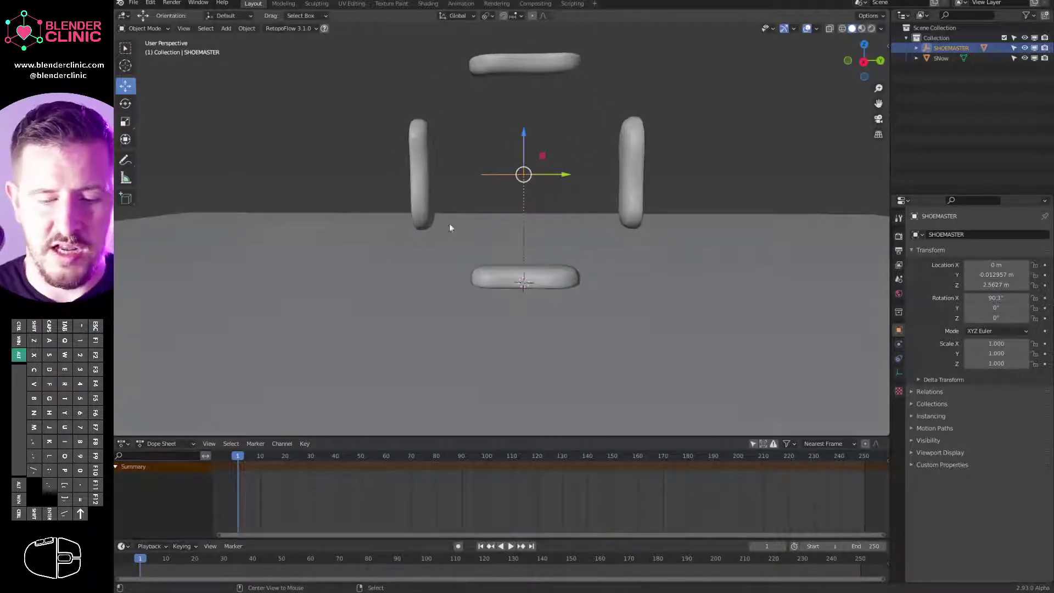
# Select all linked geometry of the front-facing upright shoe in Edit Mode, using the front view
pyautogui.keyDown('alt'); pyautogui.moveTo(440, 231); pyautogui.dragTo(542, 240, button='middle'); pyautogui.keyUp('alt')
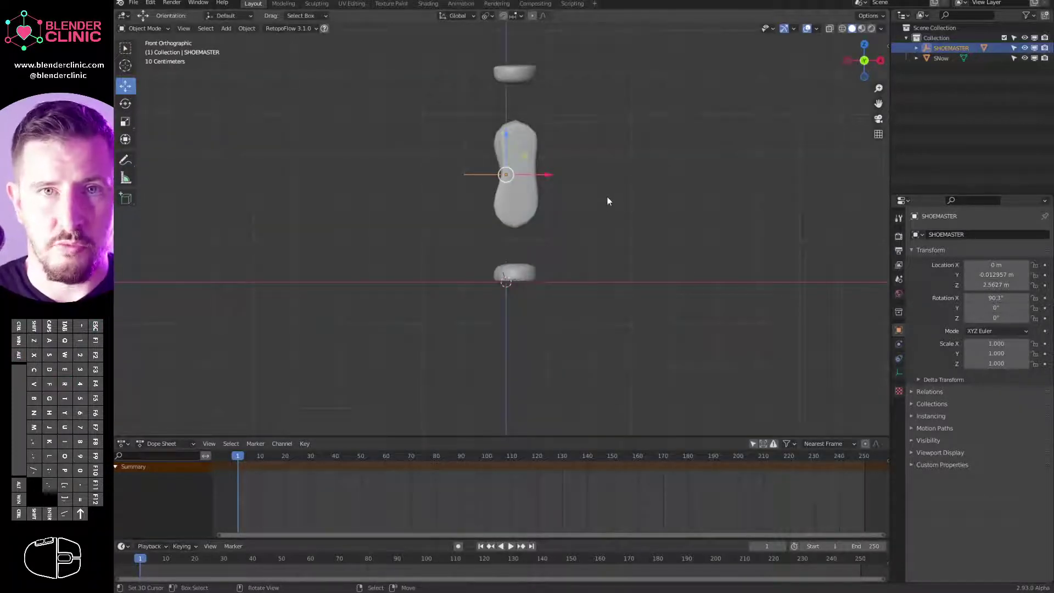
pyautogui.click(523, 154)
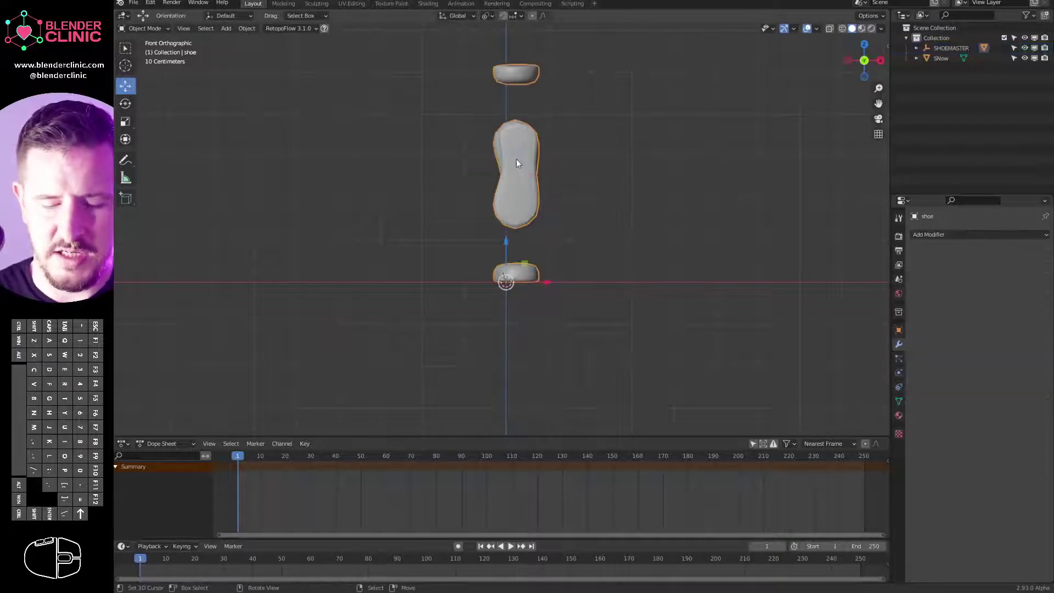
pyautogui.press('Tab')
pyautogui.click(598, 158)
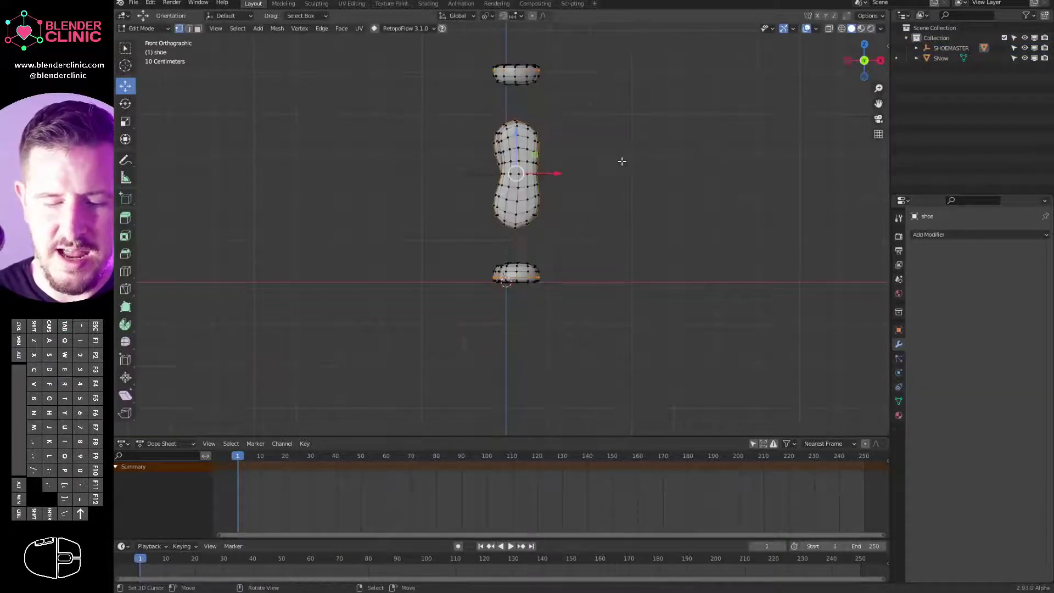
pyautogui.click(527, 162)
pyautogui.press('l')
pyautogui.moveTo(527, 161); pyautogui.dragTo(587, 175, button='middle')
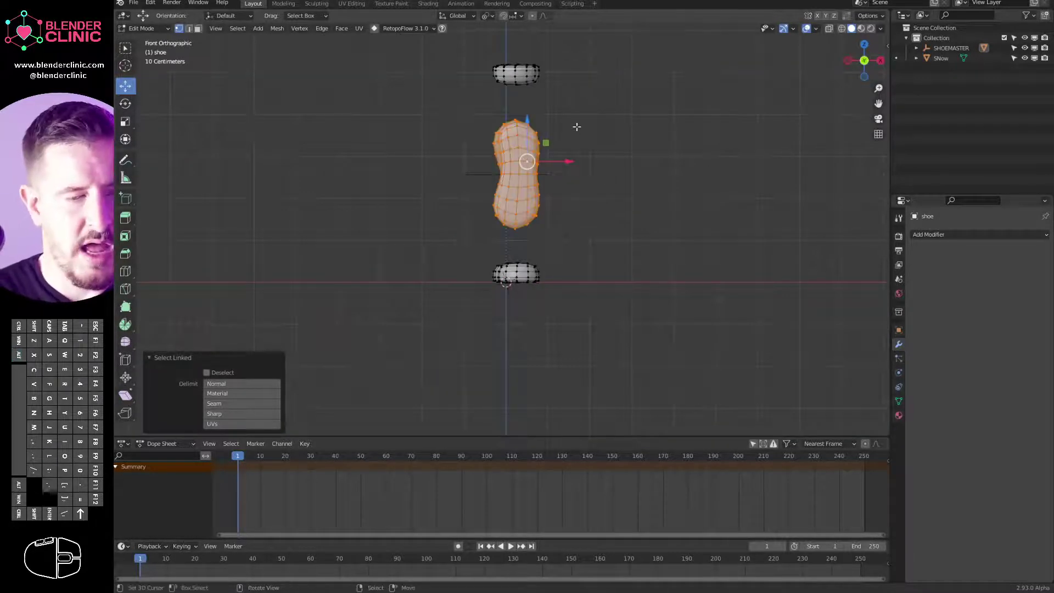
# Mirror the selected shoe around its own centre by scaling it by -1 on X
pyautogui.click(490, 20)
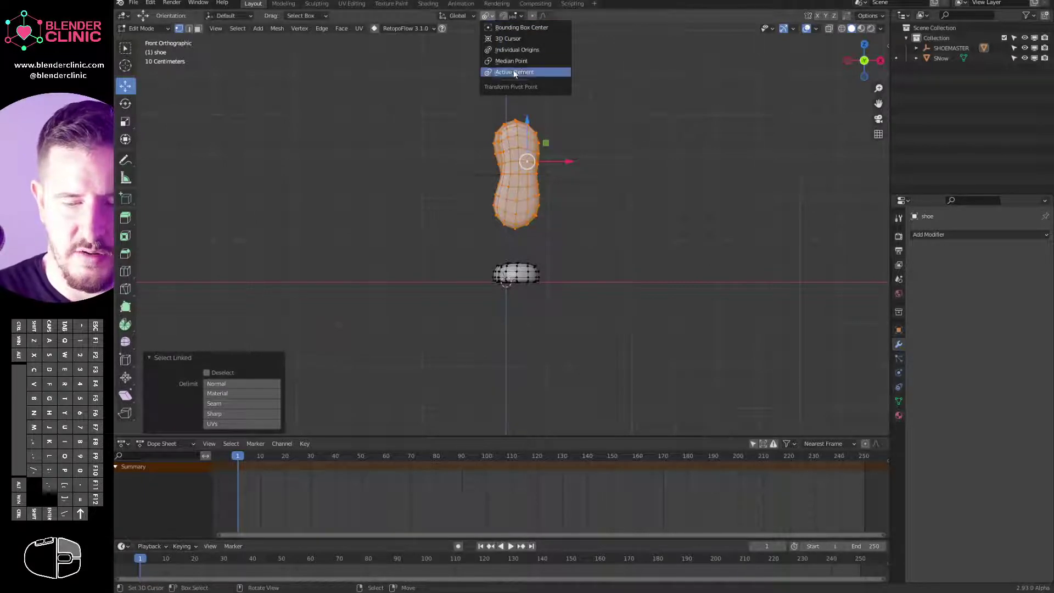
pyautogui.click(524, 72)
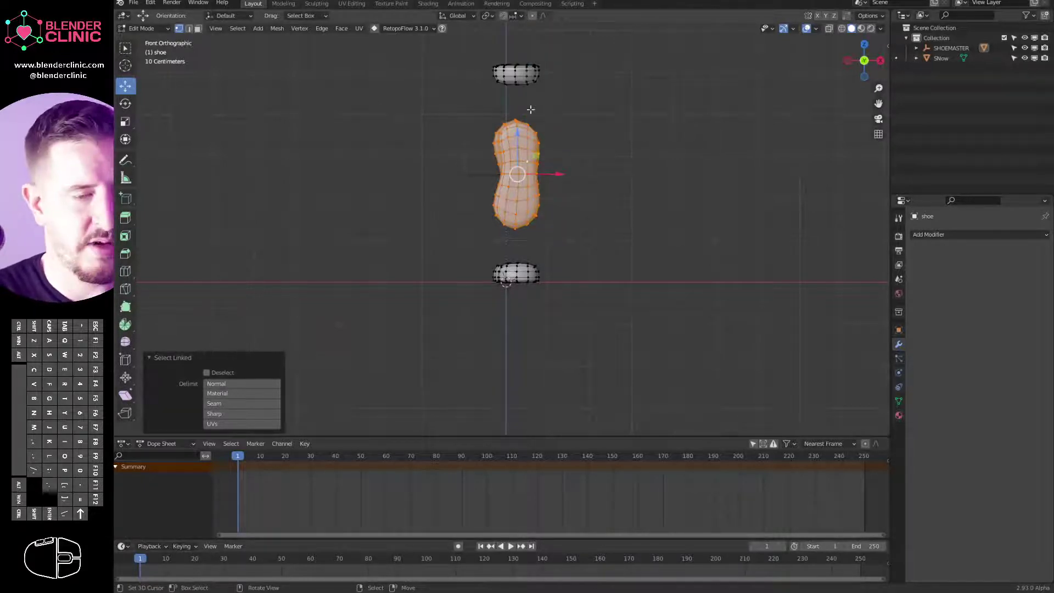
pyautogui.write('sx')
pyautogui.write('-1')
pyautogui.press('Return')
# Move the mirrored shoe about 0.92 m along negative X and shift the remaining shoes along positive X
pyautogui.moveTo(558, 174); pyautogui.dragTo(521, 183)
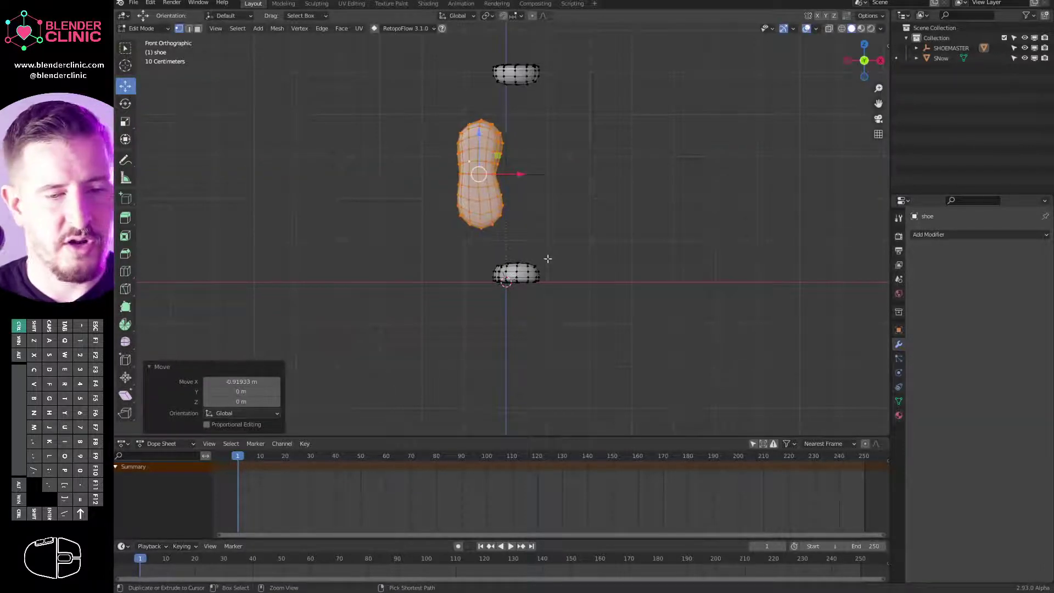
pyautogui.hotkey('ctrl', 'i')
pyautogui.moveTo(556, 174); pyautogui.dragTo(585, 176)
pyautogui.press('Tab')
# Turn on auto keying and move the SHOEMASTER empty at frame 1 to about -22.9 m on Y, before the snow plane's edge
pyautogui.moveTo(585, 176); pyautogui.dragTo(701, 225, button='middle')
pyautogui.scroll(-3, 701, 225)
pyautogui.scroll(1, 543, 291)
pyautogui.moveTo(560, 289); pyautogui.dragTo(585, 252, button='middle')
pyautogui.click(521, 204)
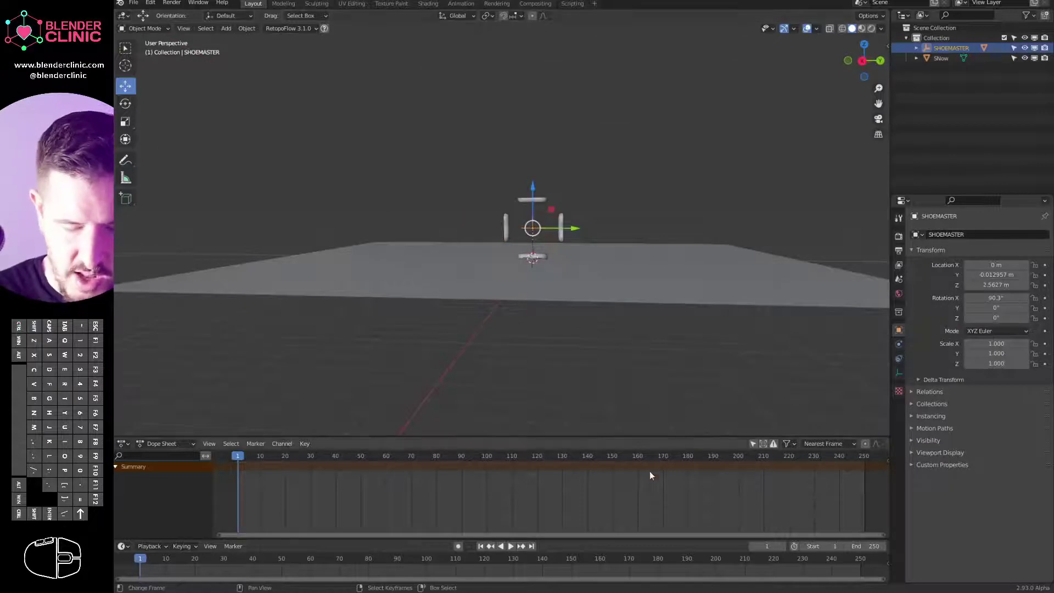
pyautogui.click(457, 545)
pyautogui.moveTo(539, 305); pyautogui.dragTo(579, 253, button='middle')
pyautogui.moveTo(574, 228); pyautogui.dragTo(314, 294)
# Go to frame 100 and set the animation's end frame to 100
pyautogui.moveTo(261, 464); pyautogui.dragTo(488, 473)
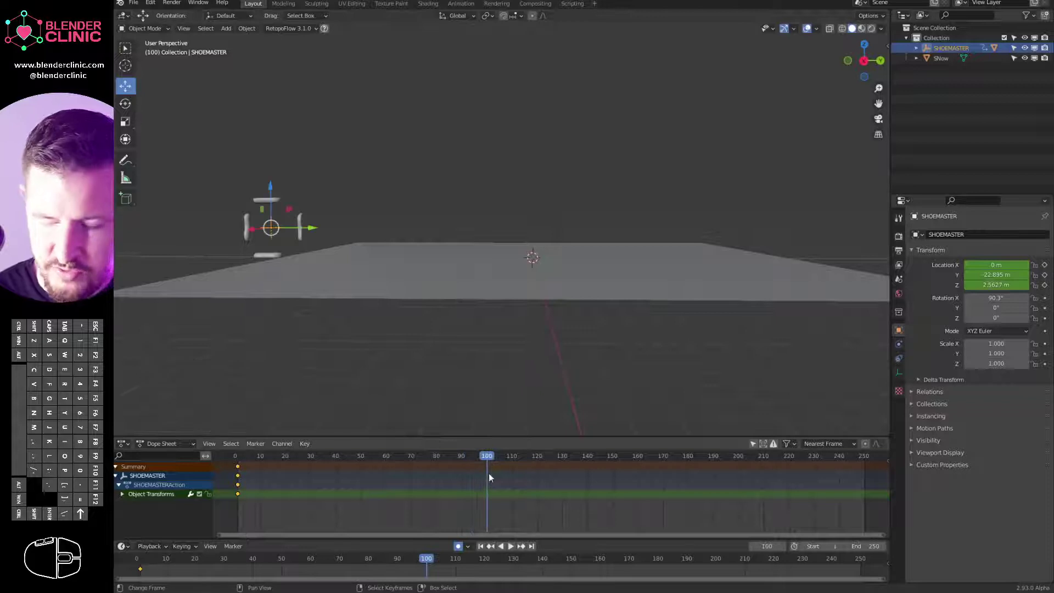
pyautogui.click(870, 546)
pyautogui.write('10')
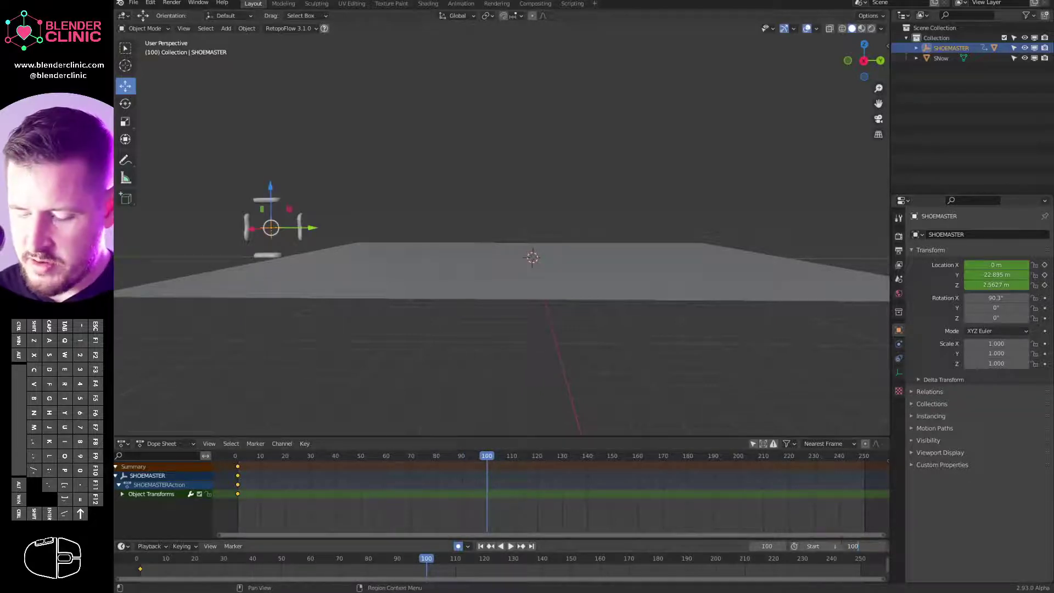
pyautogui.write('0')
pyautogui.press('Return')
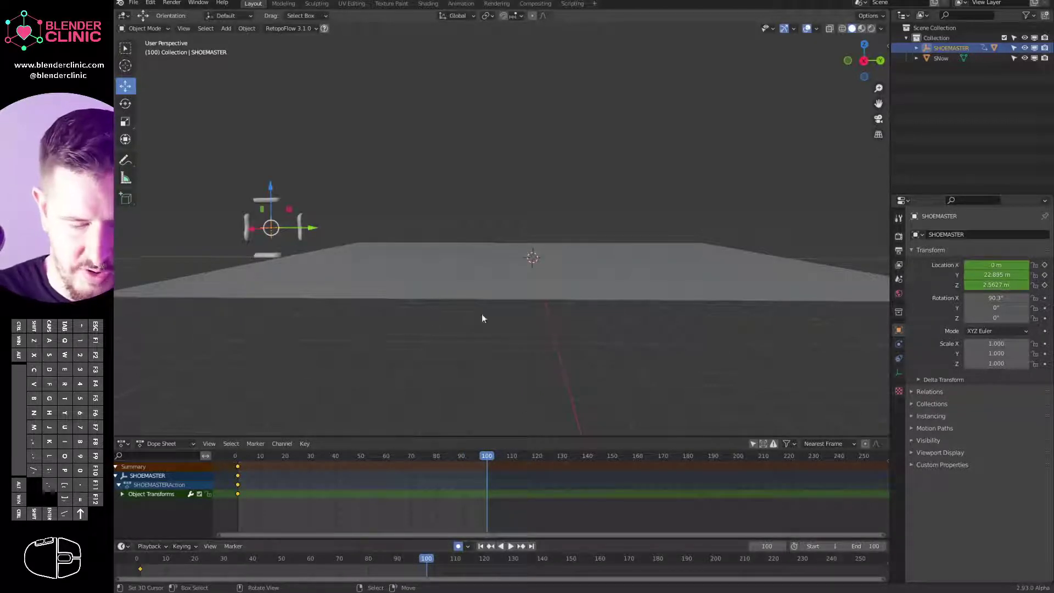
# Keyframe the SHOEMASTER empty at frame 100 by moving it about 45 m along positive Y across the snow plane
pyautogui.press('g')
pyautogui.press('y')
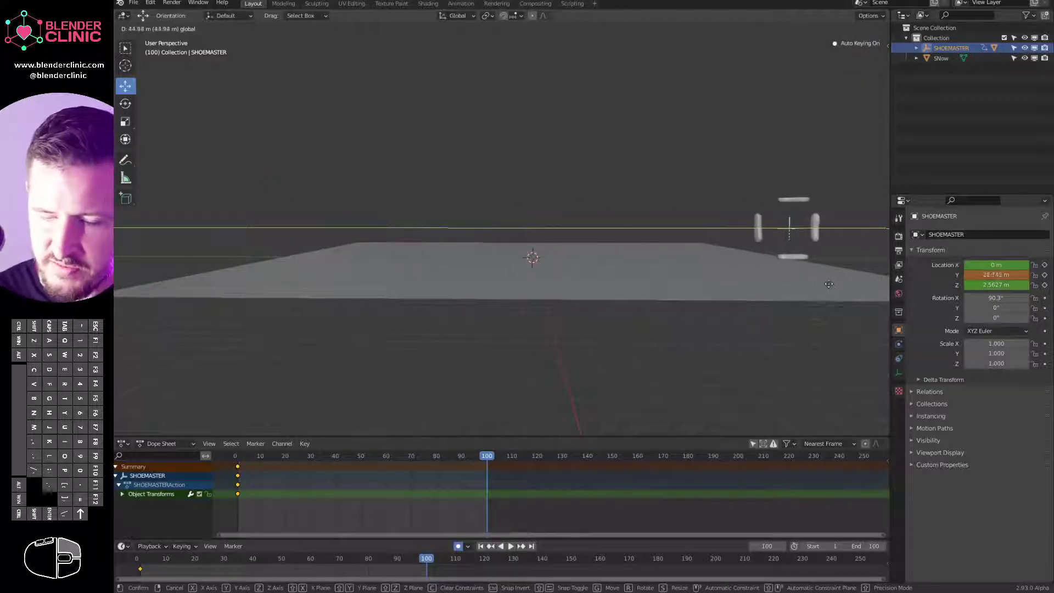
pyautogui.click(840, 285)
pyautogui.moveTo(684, 295); pyautogui.dragTo(714, 317, button='middle')
# Return to frame 3 and display SHOEMASTER's location and rotation values alongside the right orthographic view
pyautogui.moveTo(487, 471); pyautogui.dragTo(250, 481)
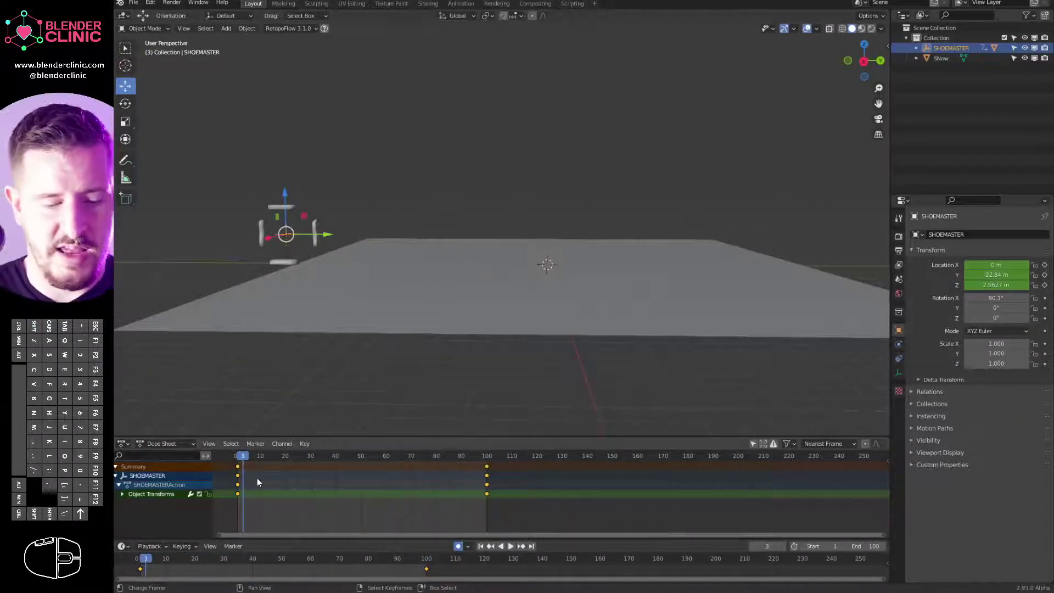
pyautogui.moveTo(346, 291); pyautogui.dragTo(509, 290, button='middle')
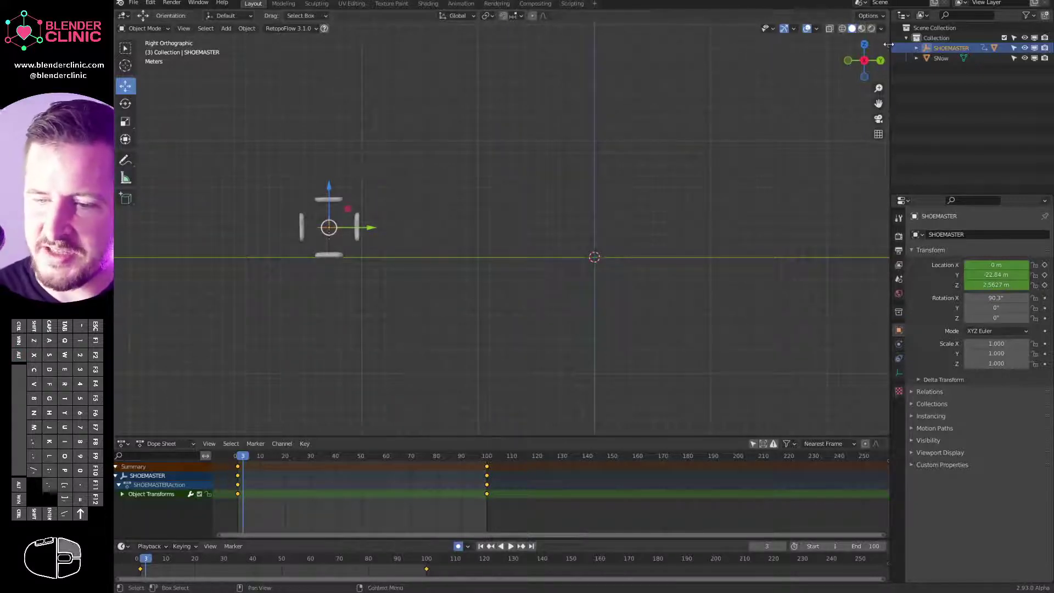
pyautogui.press('n')
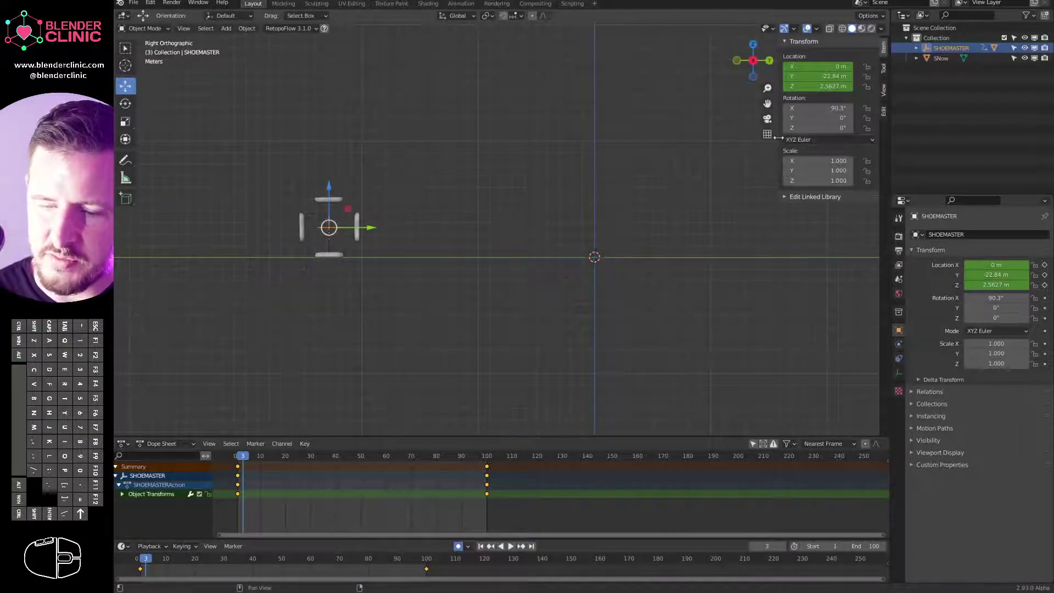
pyautogui.moveTo(778, 138); pyautogui.dragTo(709, 138)
pyautogui.keyDown('shift'); pyautogui.moveTo(632, 220); pyautogui.dragTo(660, 244, button='middle'); pyautogui.keyUp('shift')
# Copy SHOEMASTER's Y location as a new driver and paste that driver onto its X rotation
pyautogui.click(126, 103)
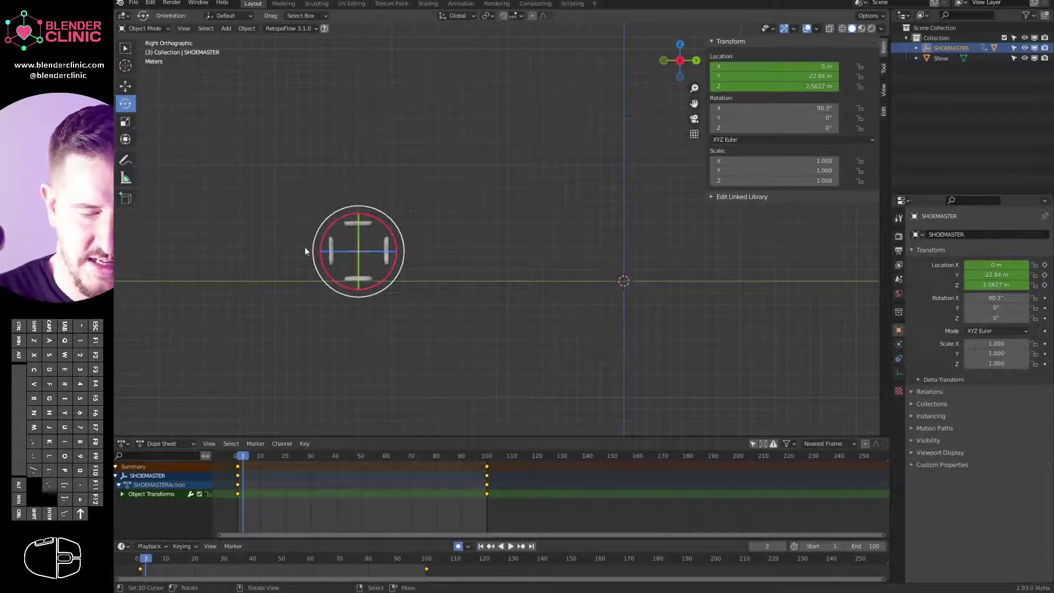
pyautogui.click(134, 87)
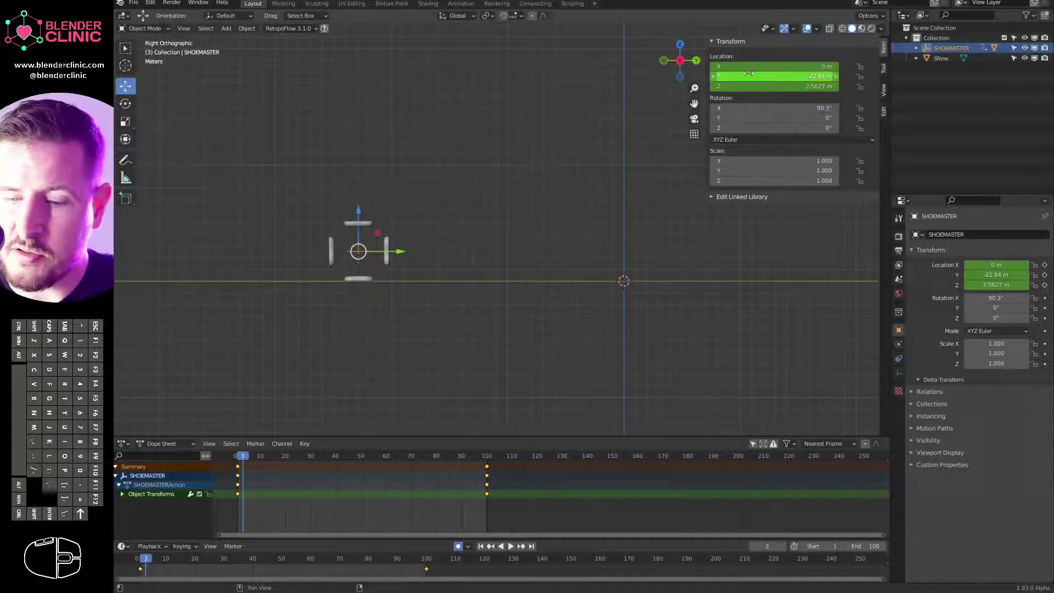
pyautogui.rightClick(787, 77)
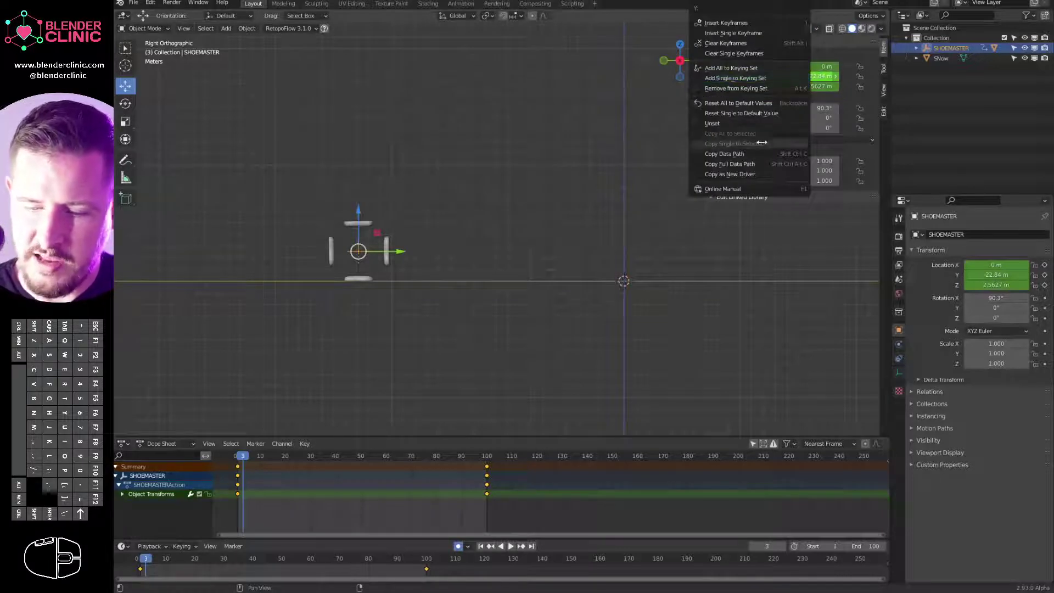
pyautogui.click(758, 174)
pyautogui.rightClick(786, 109)
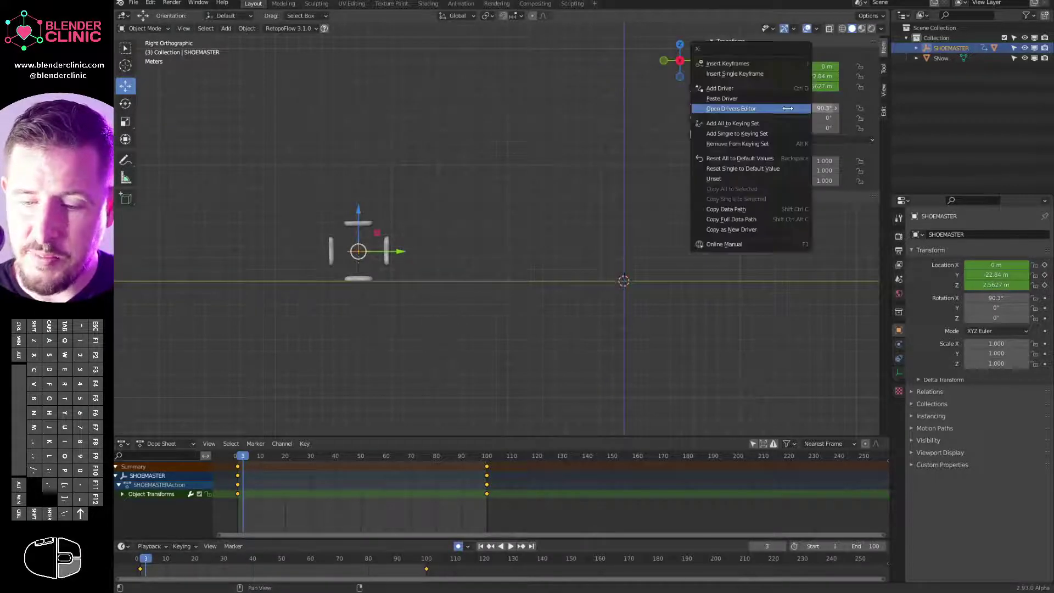
pyautogui.click(742, 98)
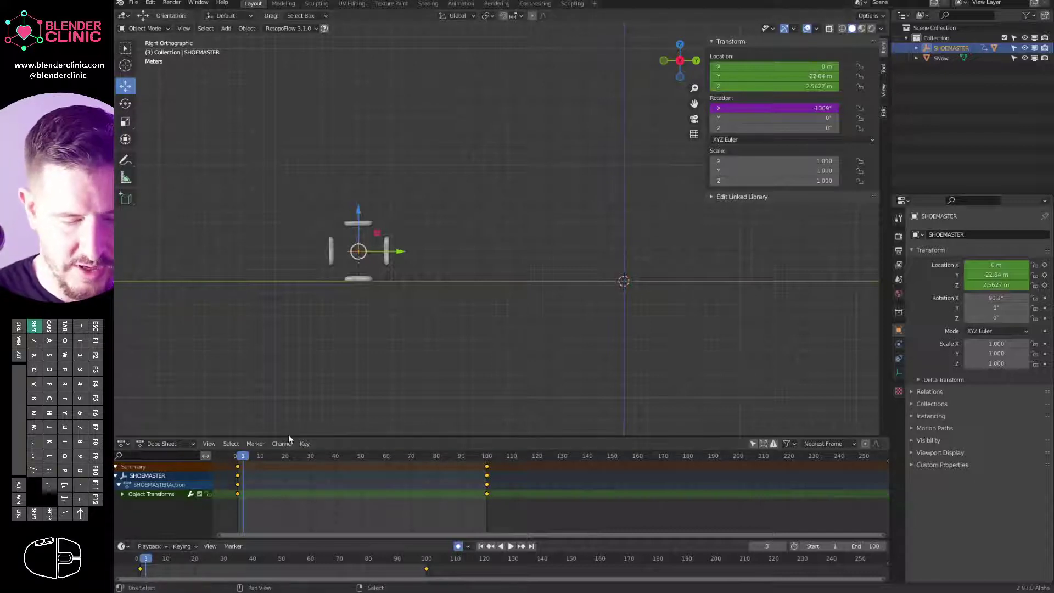
# Play the animation to check how the shoe wheel rolls, then go to frame 10
pyautogui.press('space')
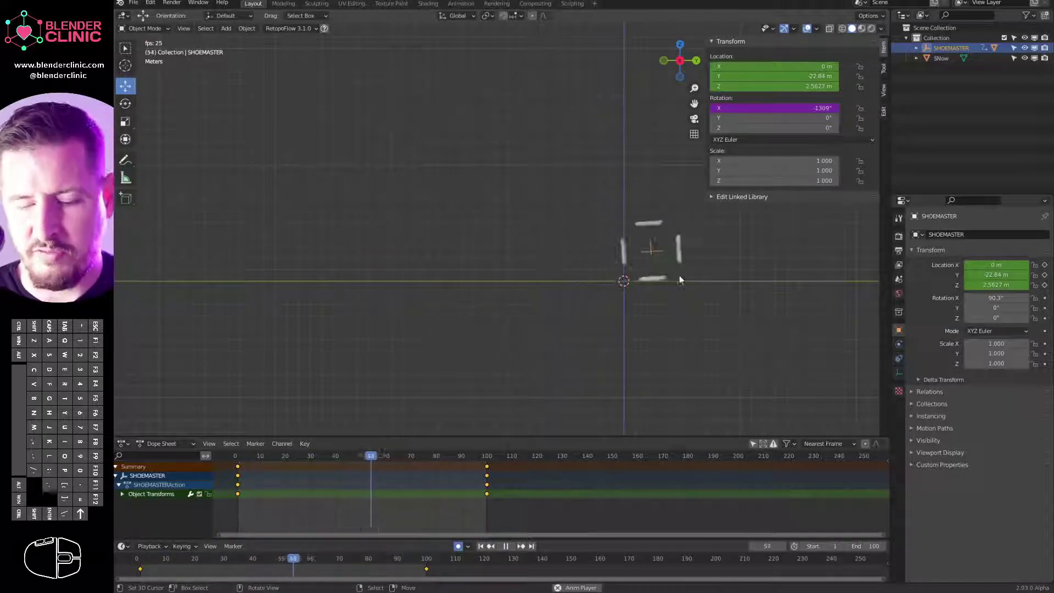
pyautogui.press('space')
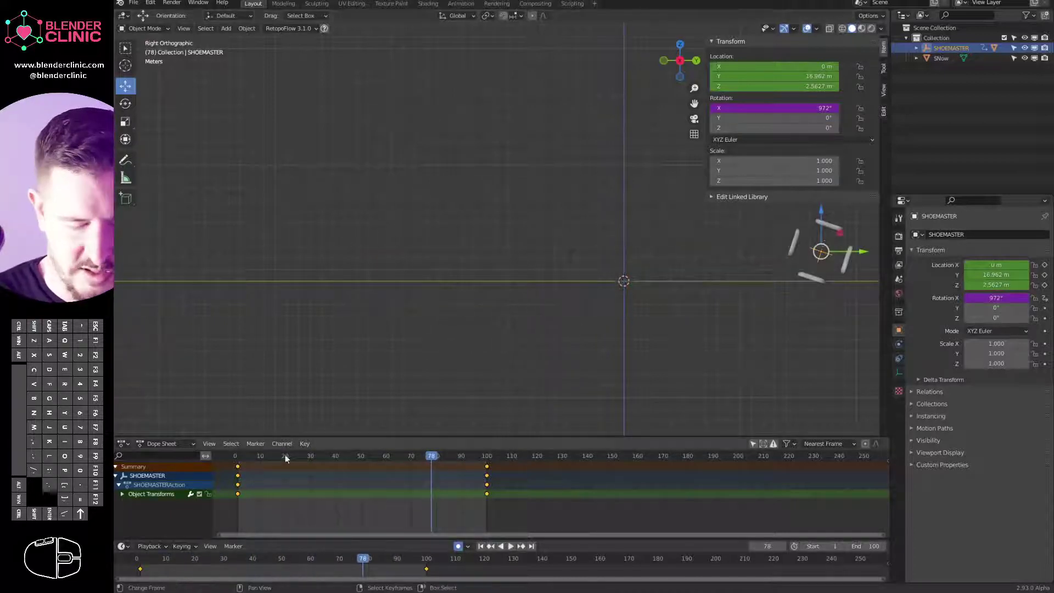
pyautogui.moveTo(266, 459)
pyautogui.mouseDown()
pyautogui.moveTo(247, 459)
pyautogui.moveTo(291, 472)
pyautogui.moveTo(418, 470)
pyautogui.moveTo(260, 459)
pyautogui.mouseUp()
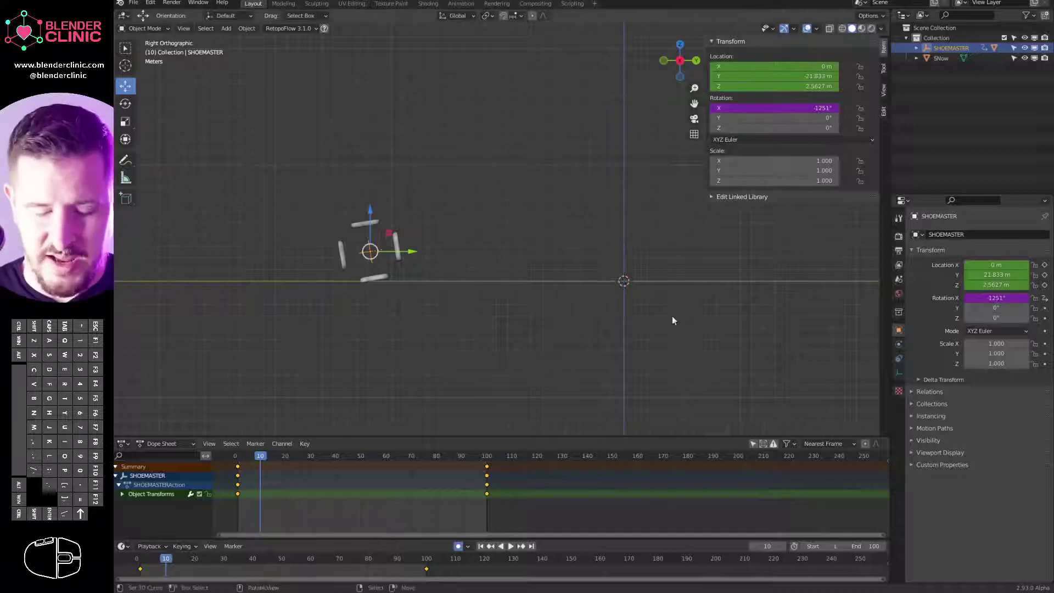
# Enlarge the Dope Sheet area and switch it to the Drivers editor
pyautogui.moveTo(623, 437); pyautogui.dragTo(622, 319)
pyautogui.rightClick(793, 108)
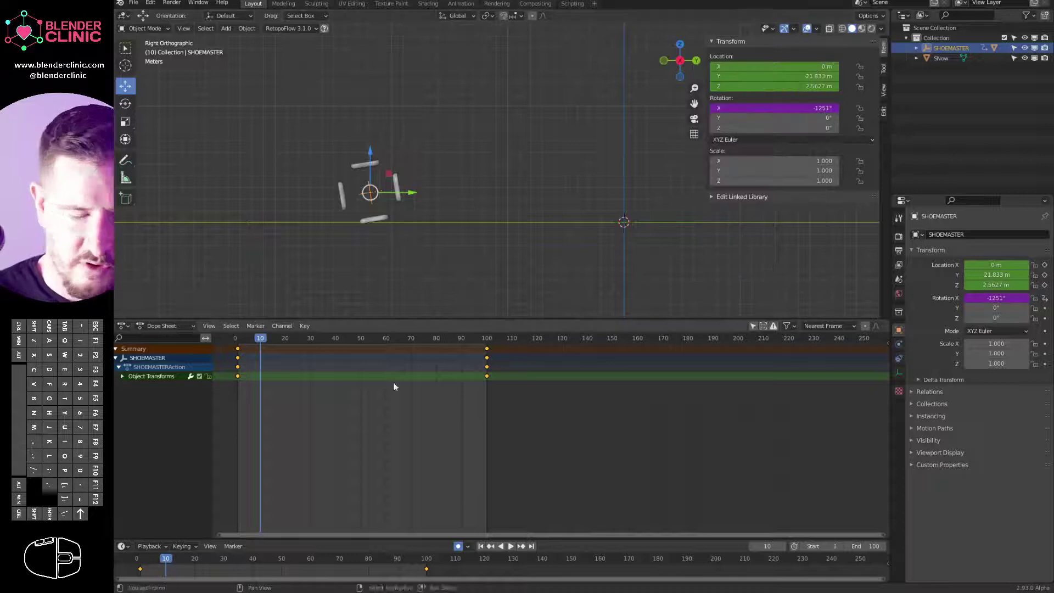
pyautogui.click(164, 326)
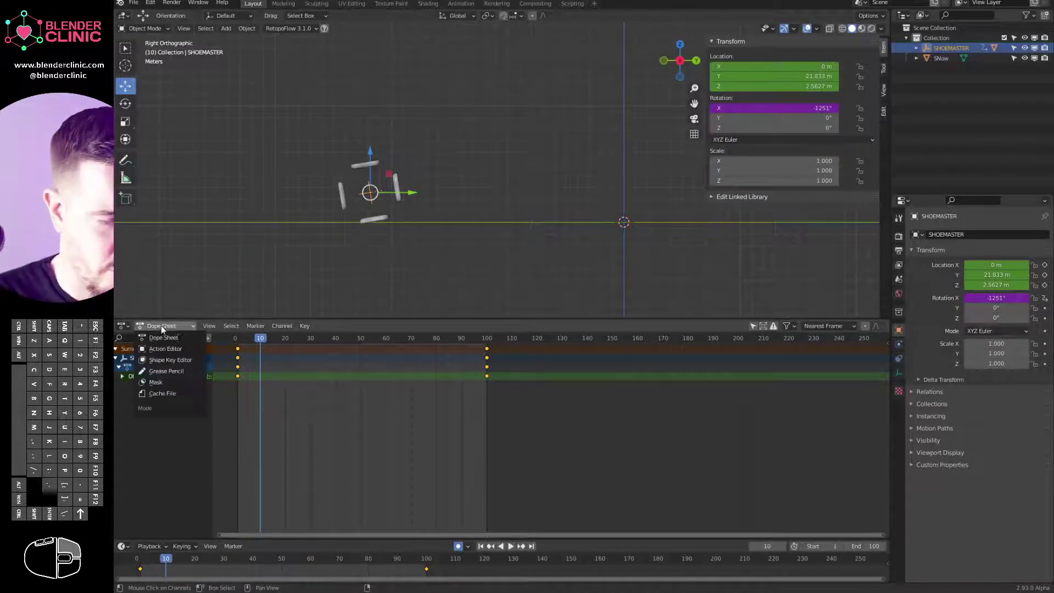
pyautogui.click(123, 327)
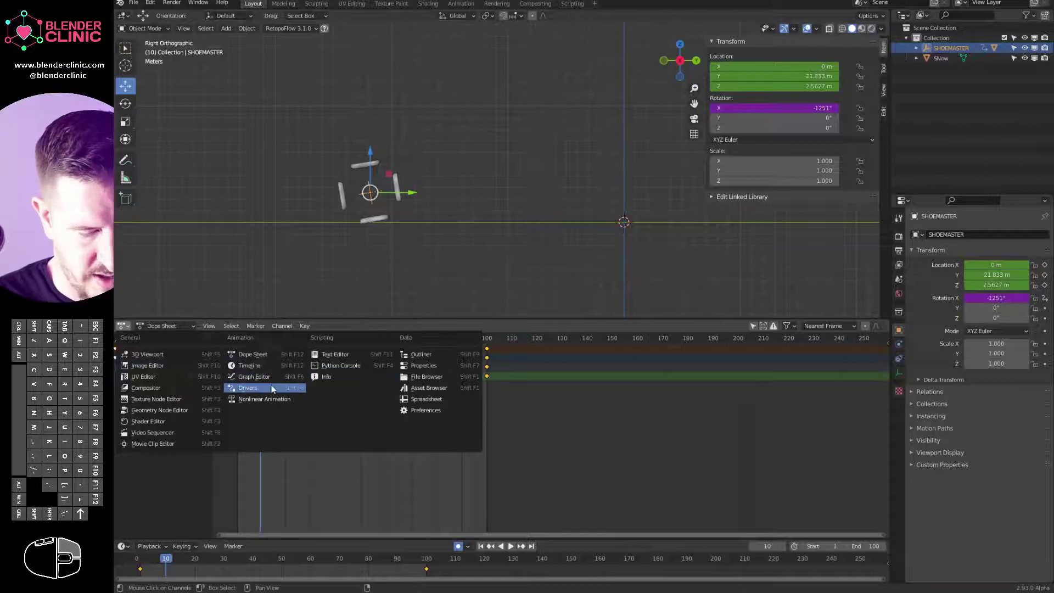
pyautogui.click(249, 388)
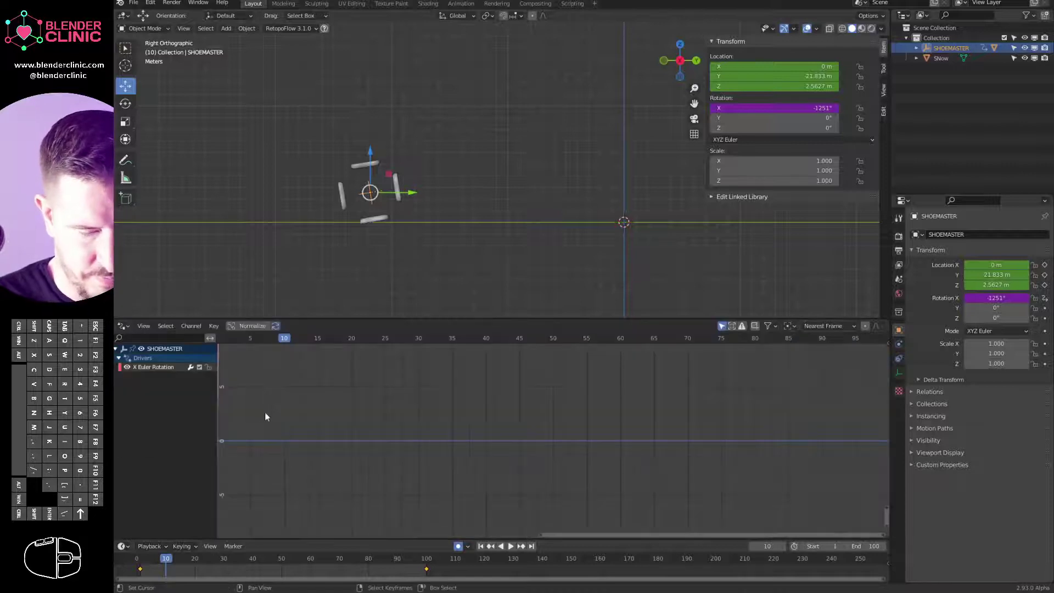
# Select SHOEMASTER's X Euler Rotation driver and show its driver settings in a widened sidebar
pyautogui.click(876, 349)
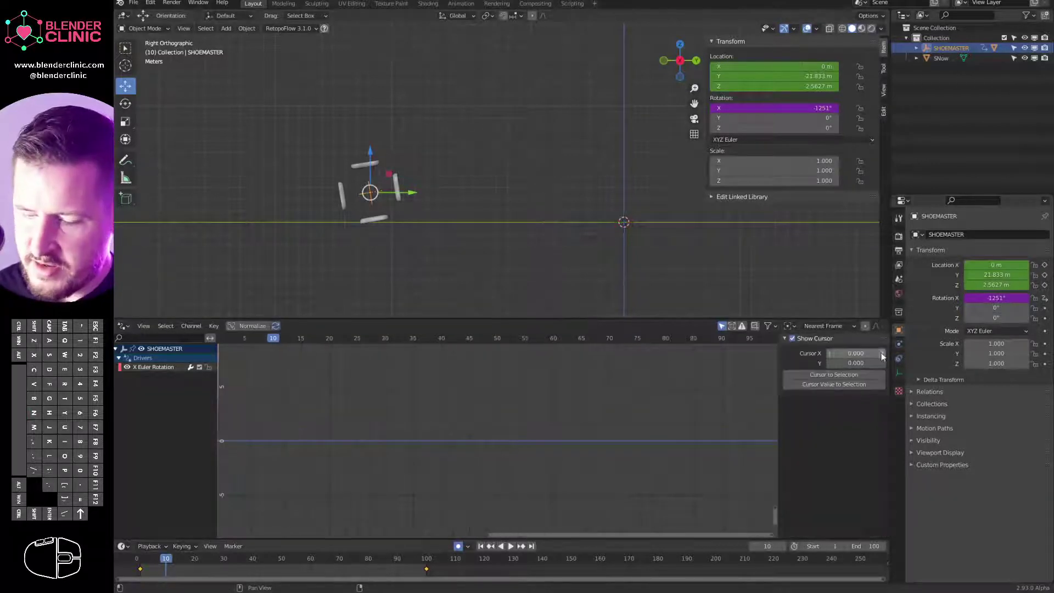
pyautogui.click(784, 338)
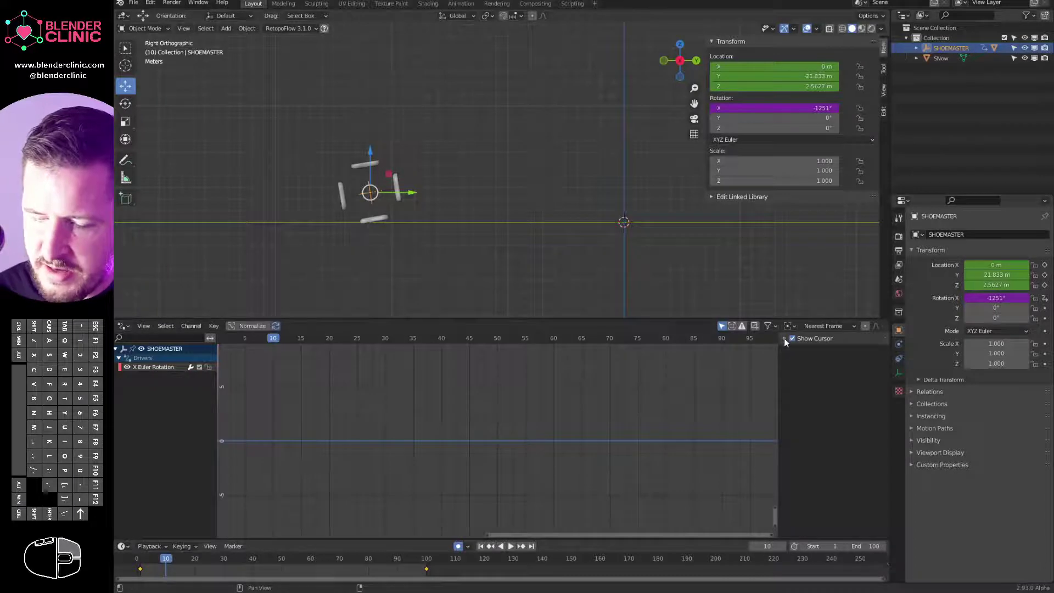
pyautogui.click(150, 367)
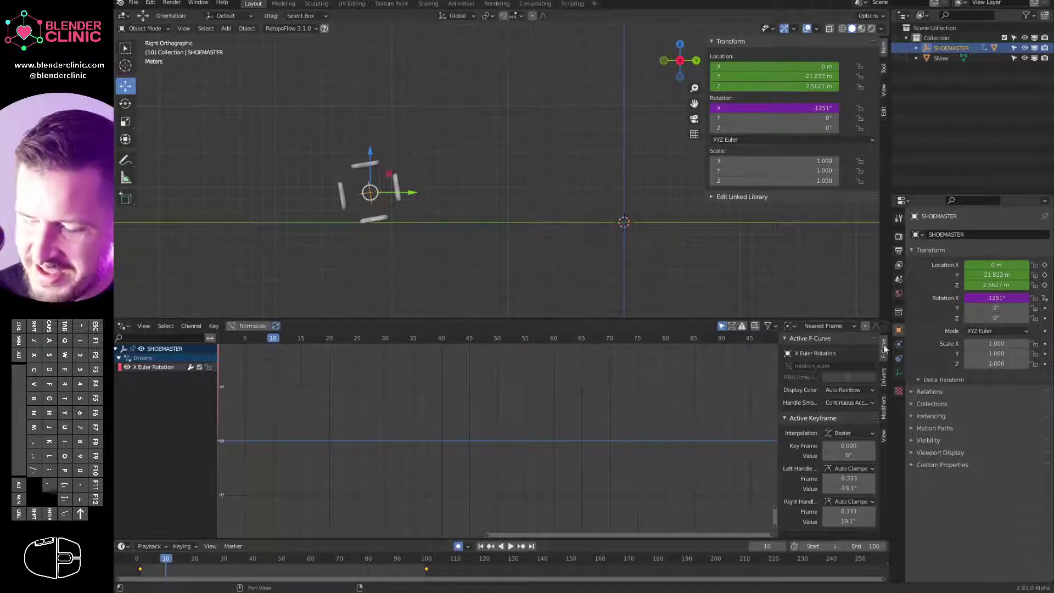
pyautogui.click(884, 375)
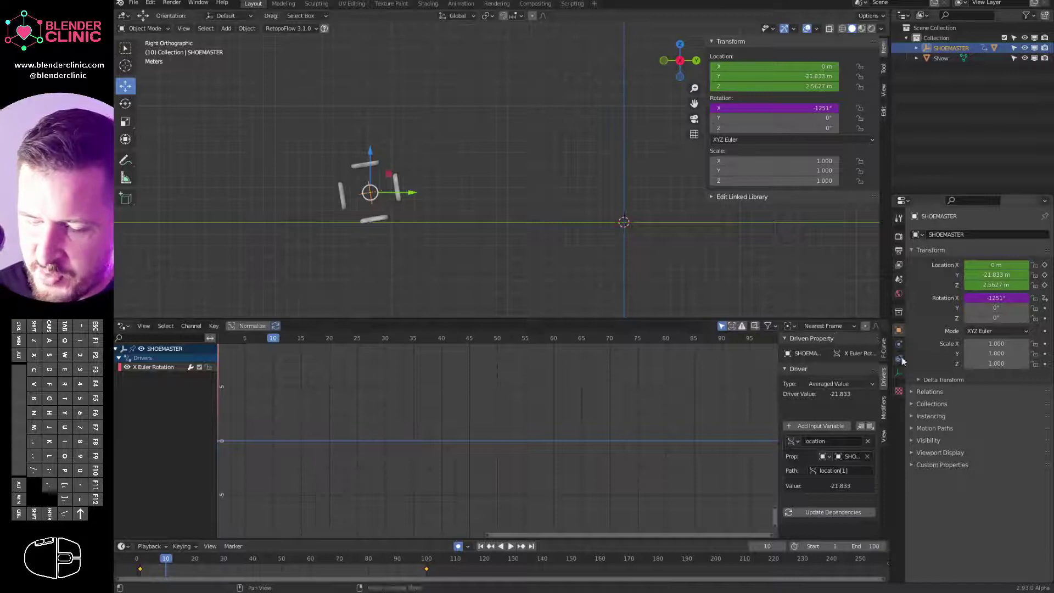
pyautogui.moveTo(780, 388); pyautogui.dragTo(699, 388)
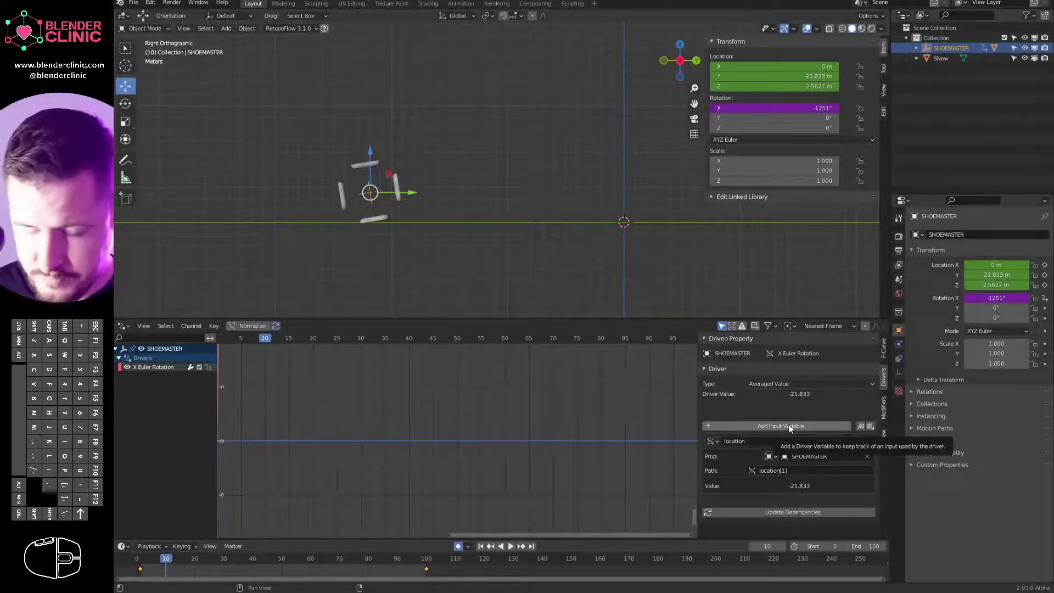
# Make the X rotation driver a Scripted Expression with the expression location*-1, and play the animation from near the start
pyautogui.click(790, 384)
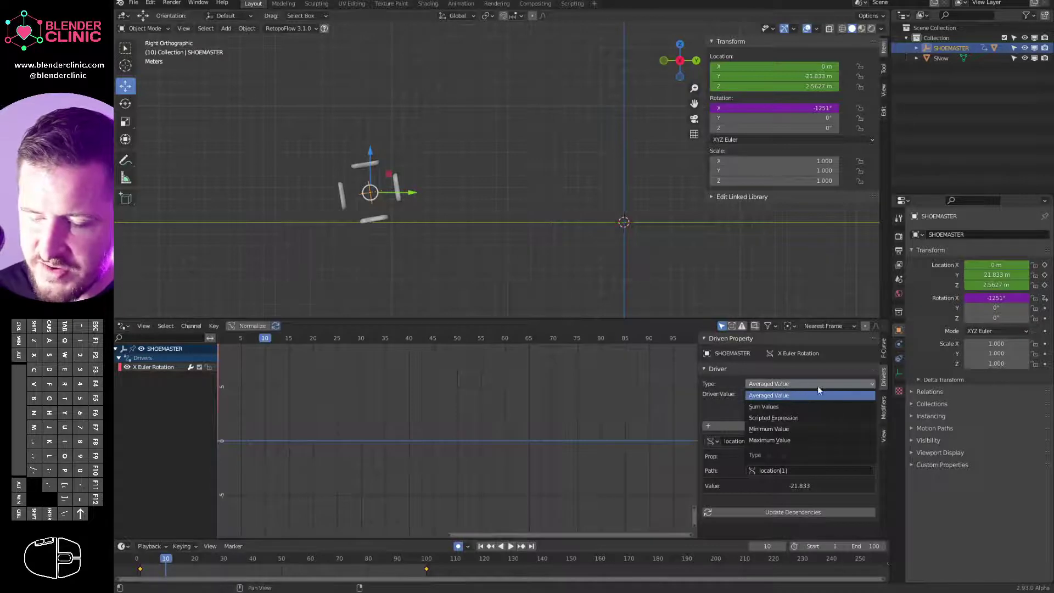
pyautogui.click(788, 419)
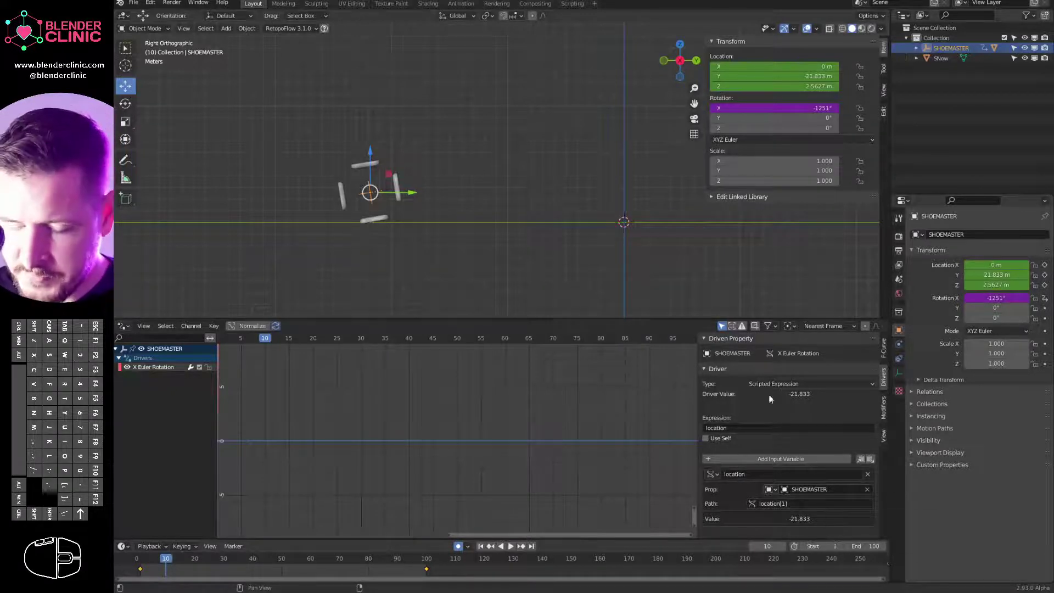
pyautogui.click(739, 427)
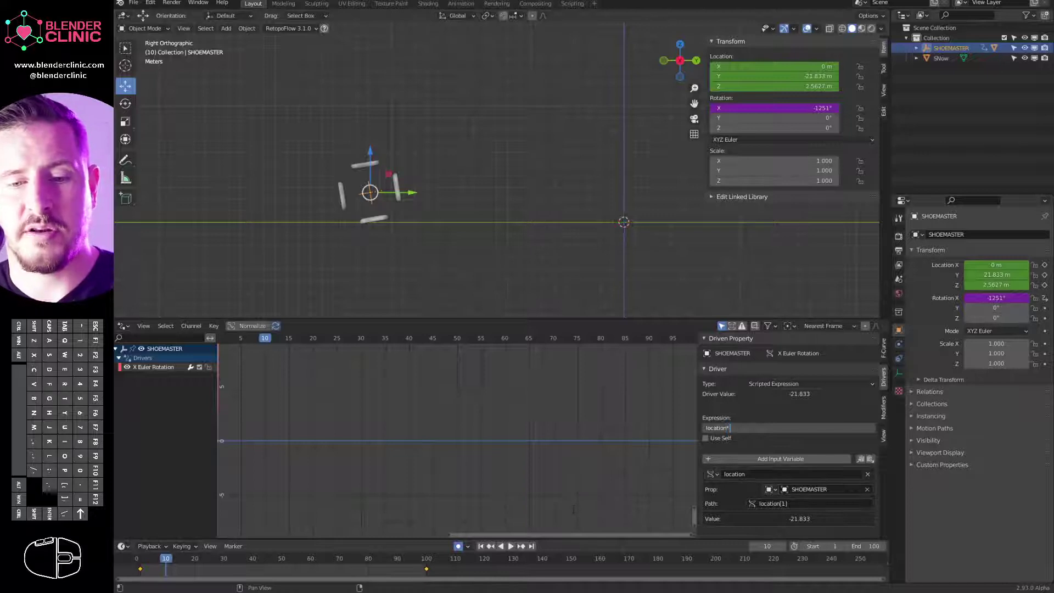
pyautogui.click(743, 446)
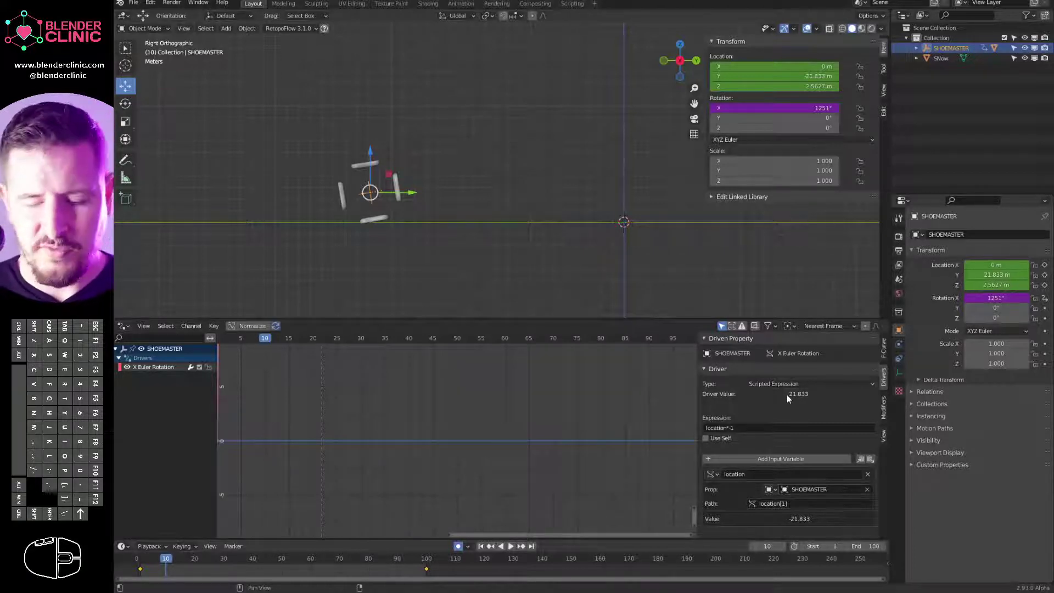
pyautogui.click(156, 569)
pyautogui.press('space')
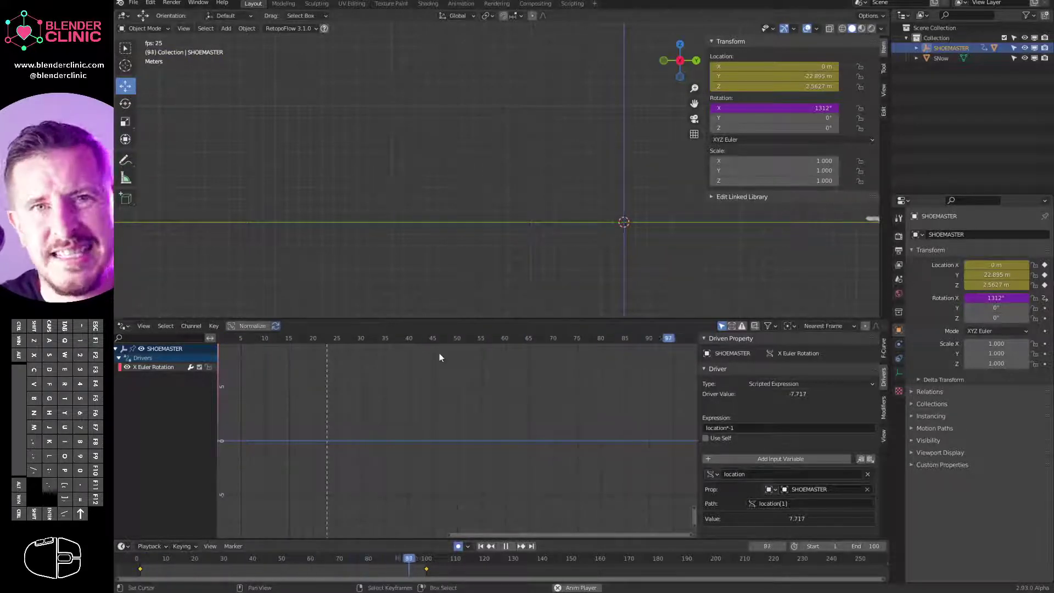
# Change the X rotation driver's expression to (location/2)*-1
pyautogui.click(724, 431)
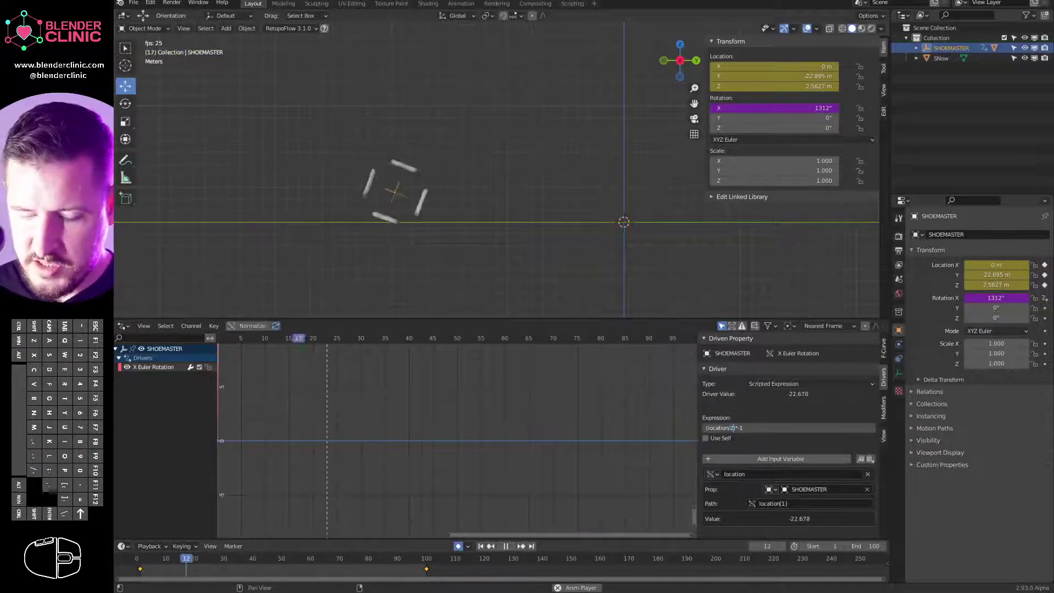
pyautogui.write('2')
pyautogui.press('Return')
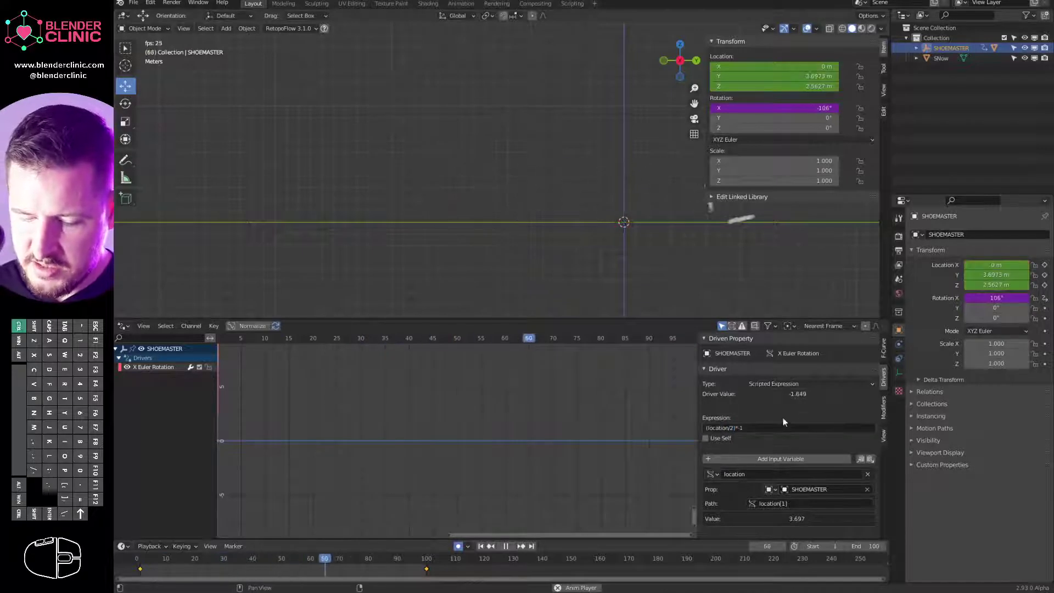
# Magnify and widen the driver settings to examine the expression and its location input variable
pyautogui.keyDown('ctrl'); pyautogui.moveTo(764, 439); pyautogui.dragTo(832, 371, button='middle'); pyautogui.keyUp('ctrl')
pyautogui.moveTo(699, 443); pyautogui.dragTo(485, 445)
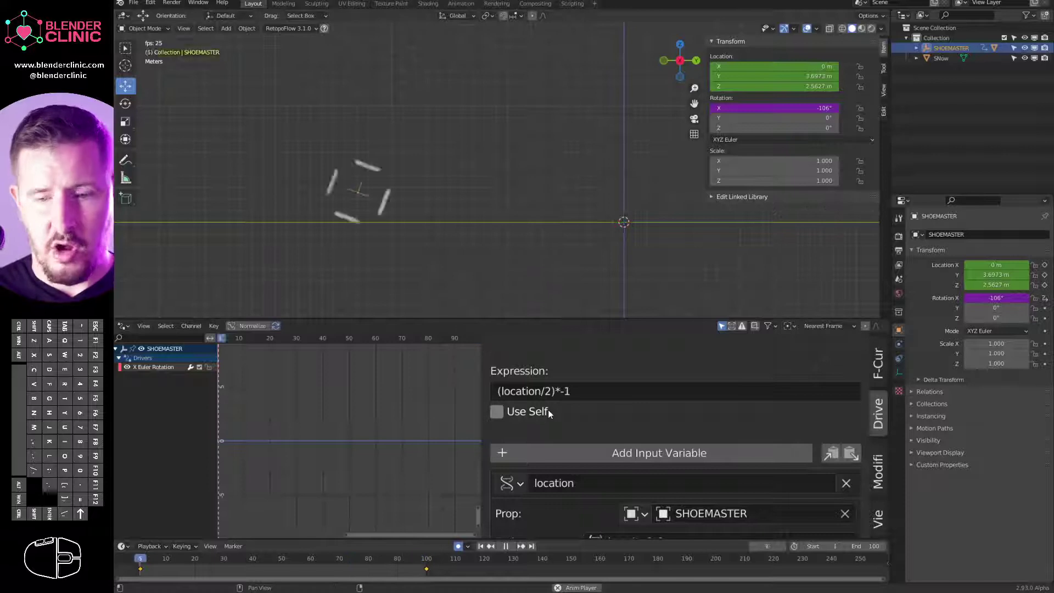
pyautogui.scroll(-5, 653, 439)
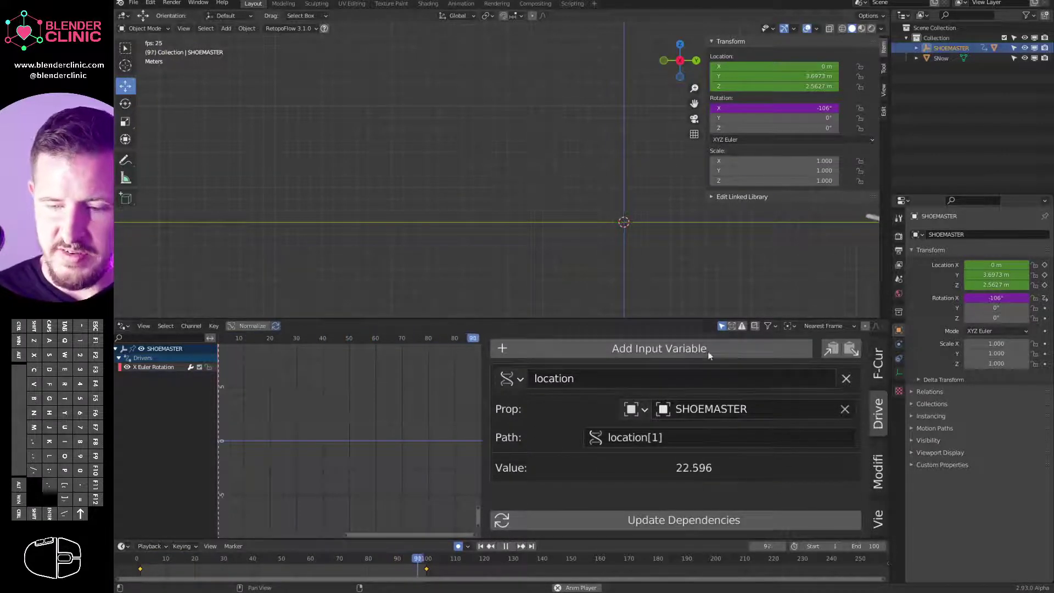
pyautogui.scroll(1, 628, 433)
pyautogui.scroll(6, 628, 434)
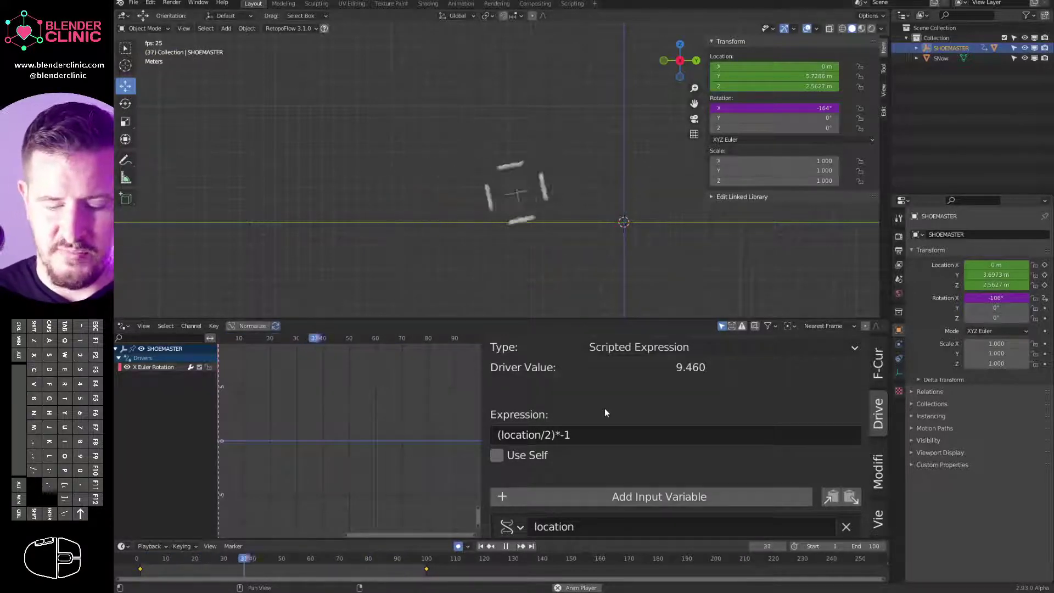
# Narrow the driver settings, frame the whole driver curve, and give the 3D viewport more height
pyautogui.moveTo(480, 411); pyautogui.dragTo(736, 390)
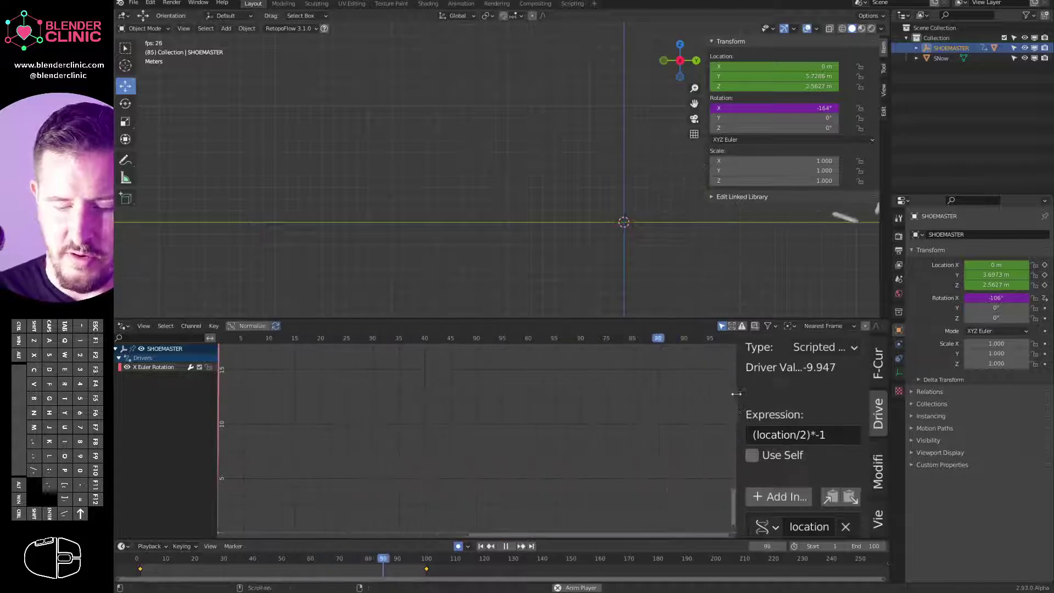
pyautogui.press('Home')
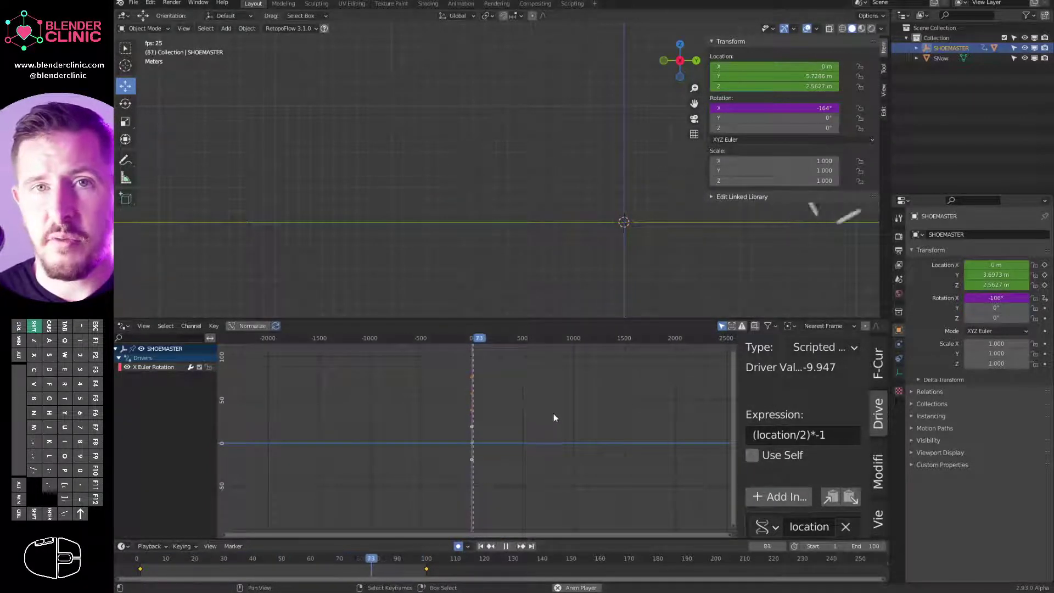
pyautogui.press('Home')
pyautogui.moveTo(638, 319); pyautogui.dragTo(637, 397)
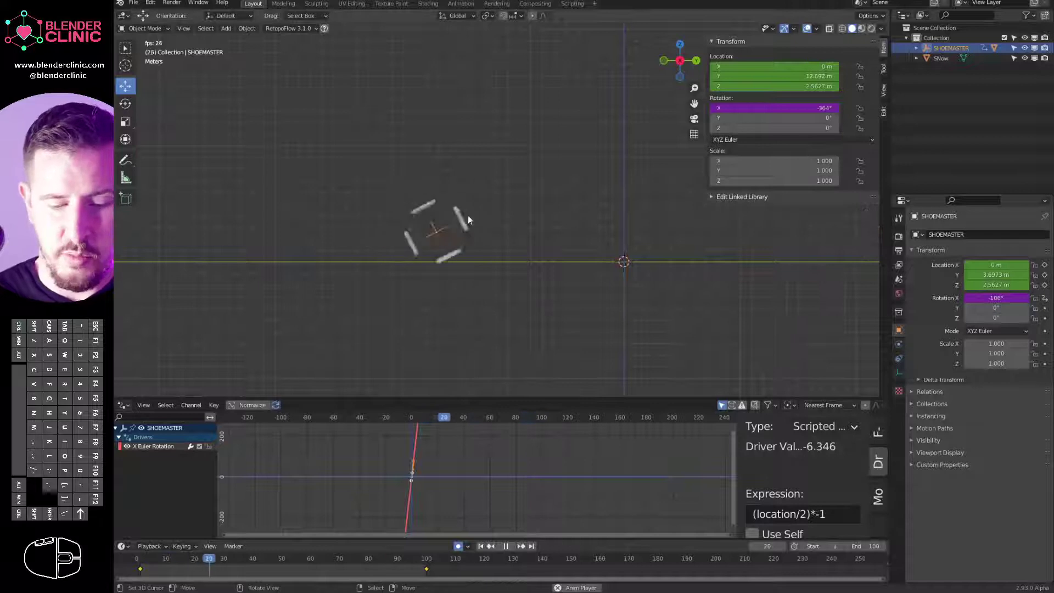
# Set the X rotation driver's expression to (location/4)*-1 and stop the playback
pyautogui.click(824, 514)
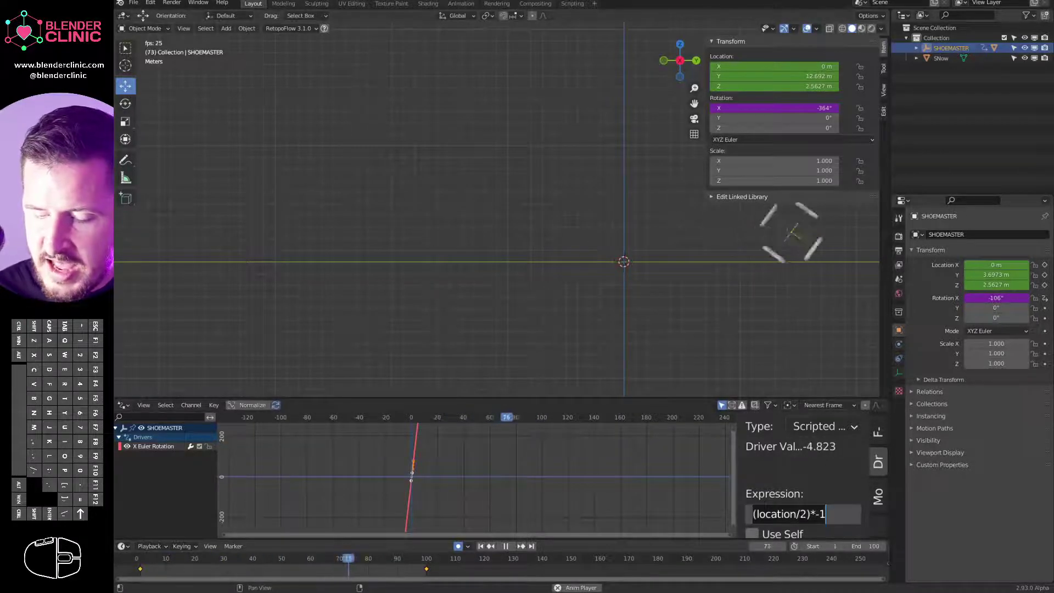
pyautogui.click(803, 513)
pyautogui.press('BackSpace')
pyautogui.write('4')
pyautogui.press('Return')
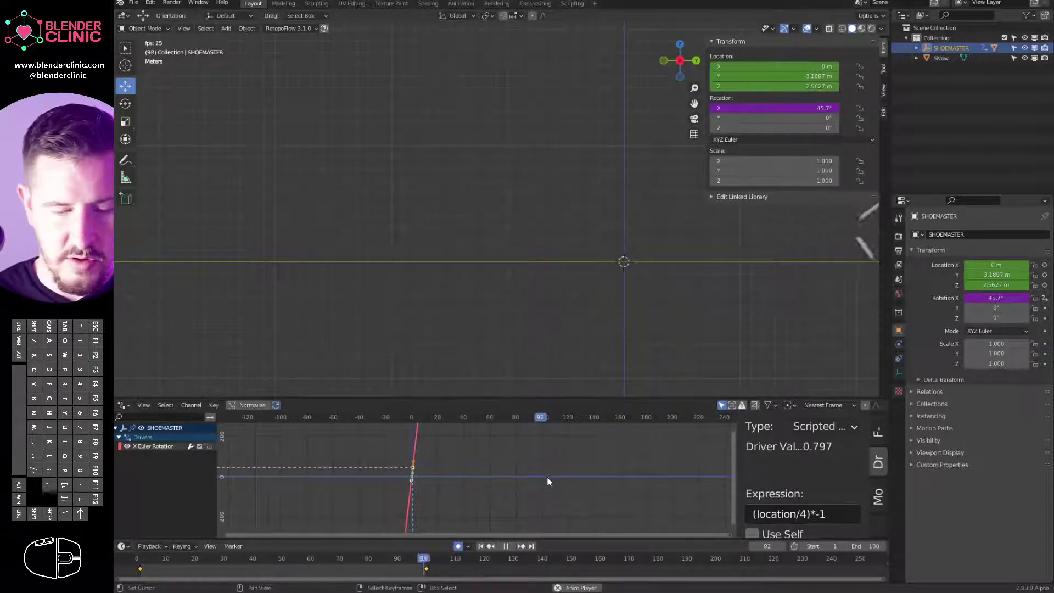
pyautogui.press('space')
# Switch the Drivers editor back to the Dope Sheet and play the rolling animation over the snow plane in perspective
pyautogui.moveTo(569, 362); pyautogui.dragTo(574, 308, button='middle')
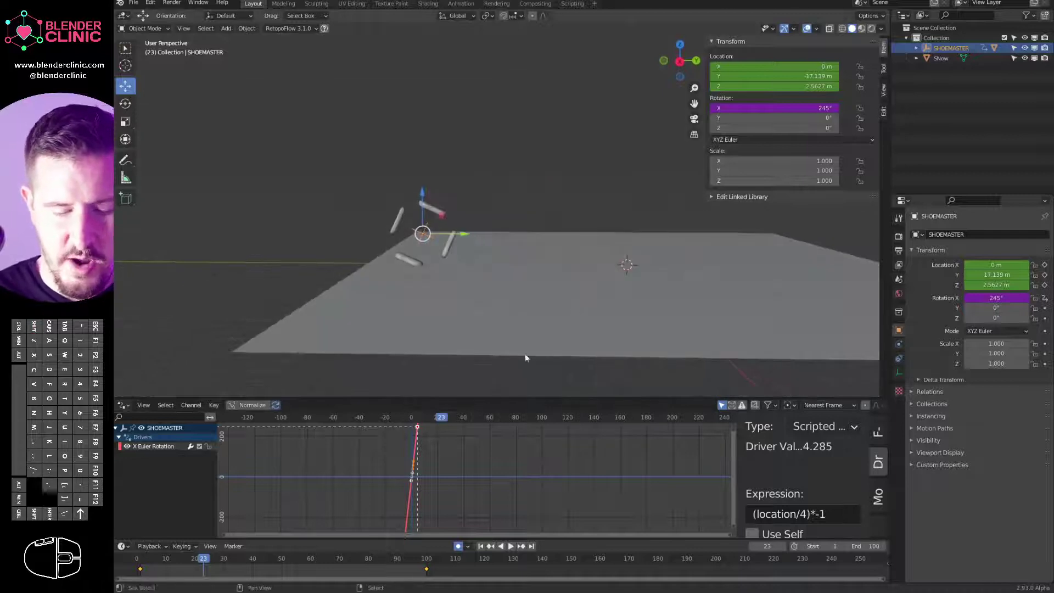
pyautogui.click(123, 405)
pyautogui.click(252, 433)
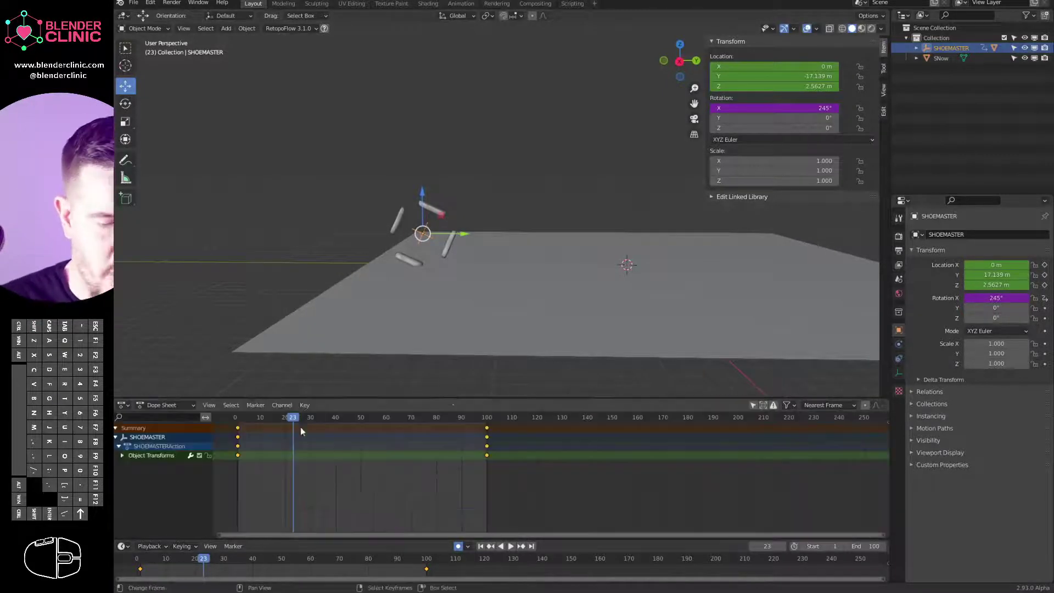
pyautogui.moveTo(236, 418); pyautogui.dragTo(504, 421)
pyautogui.press('space')
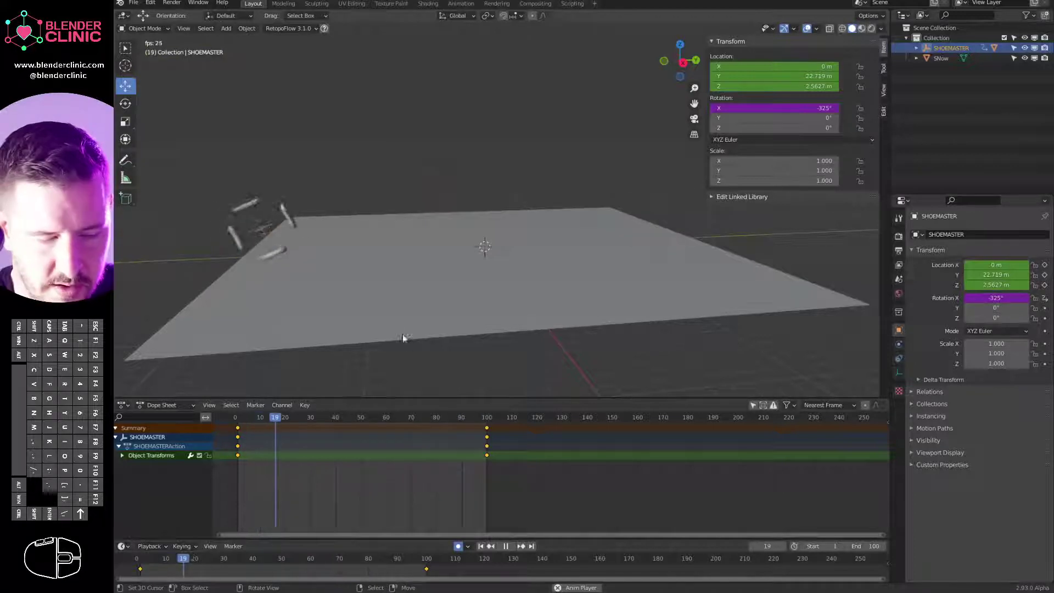
# Stop the playback, switch the Dope Sheet to the Drivers editor, and set the X rotation driver's expression to (location/3)*-1
pyautogui.press('space')
pyautogui.click(125, 404)
pyautogui.click(141, 410)
pyautogui.click(126, 404)
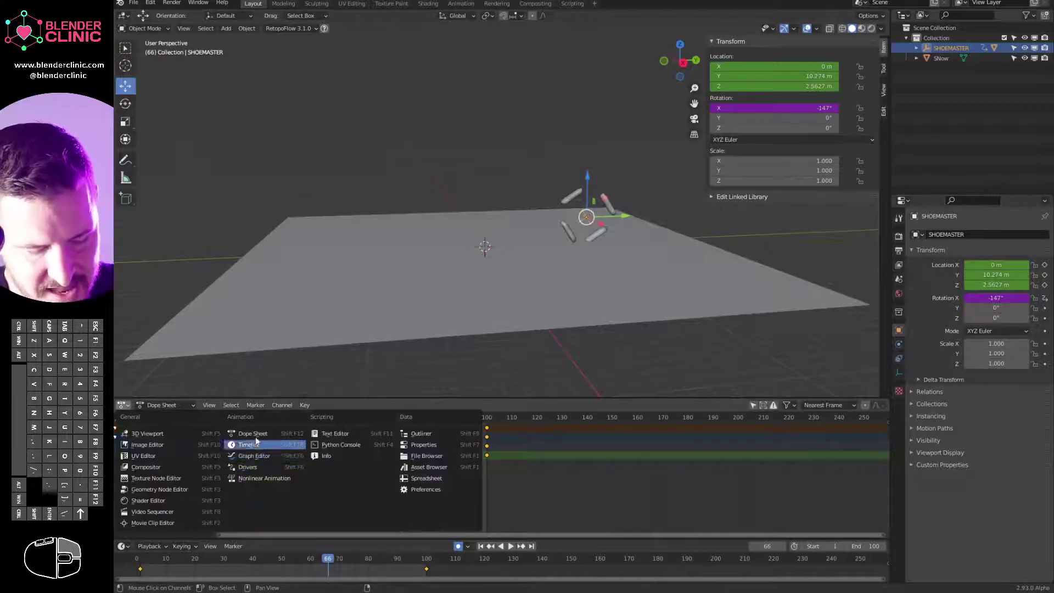
pyautogui.click(247, 467)
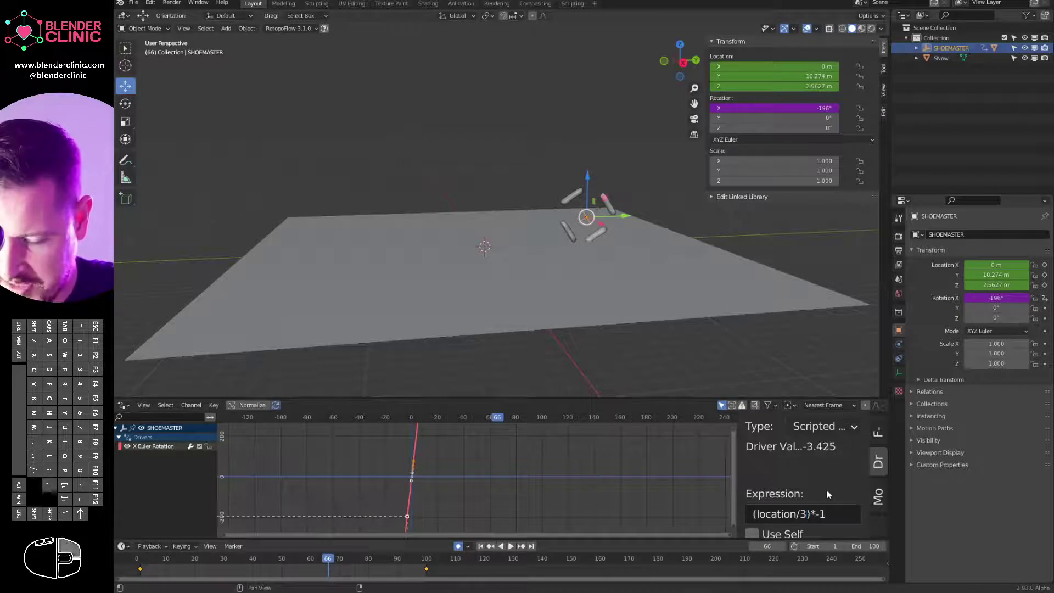
# Play the rolling animation to check the driver, stop it, and switch the Drivers editor back to the Dope Sheet
pyautogui.press('space')
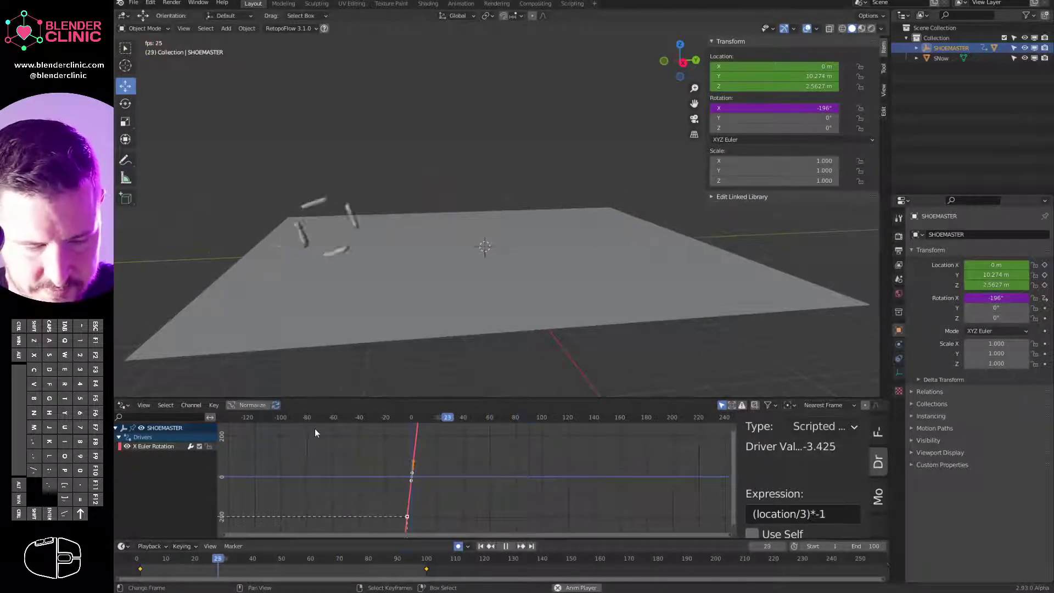
pyautogui.press('space')
pyautogui.click(123, 405)
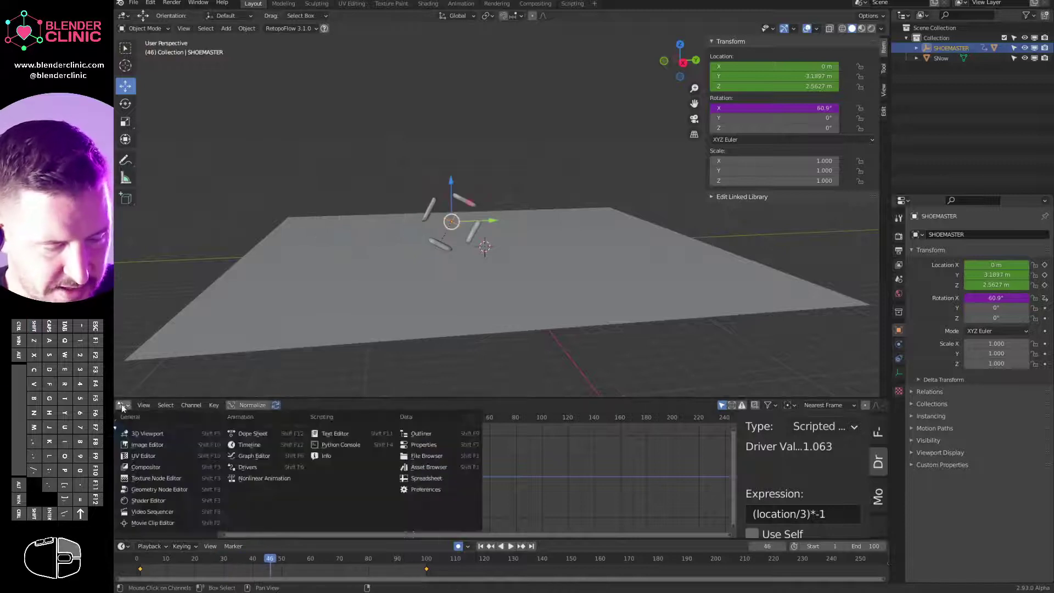
pyautogui.click(252, 433)
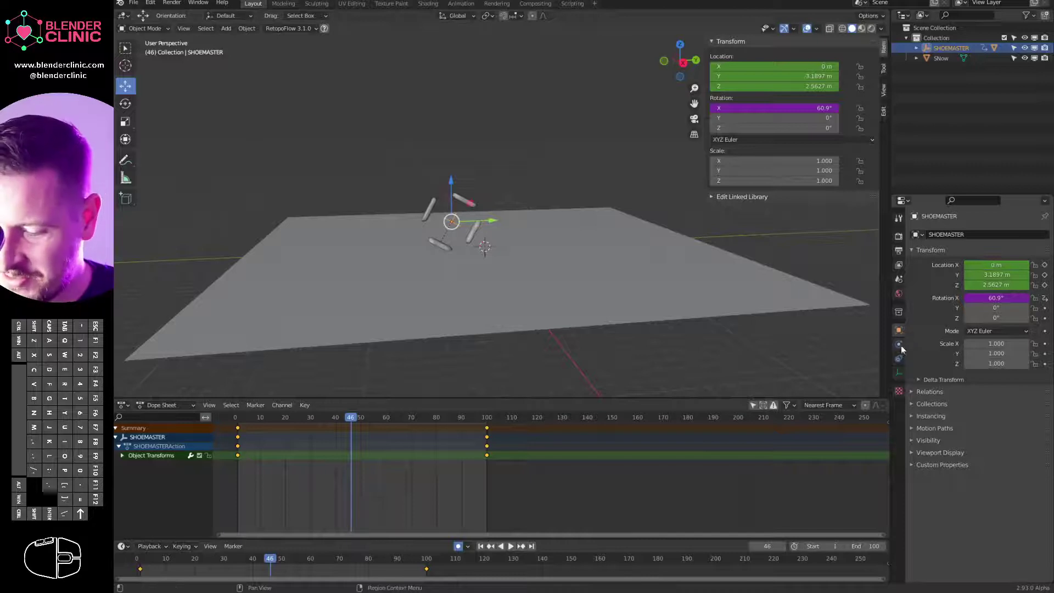
# Enable Dynamic Paint physics on the snow plane, widen the properties area, and add a canvas
pyautogui.click(545, 254)
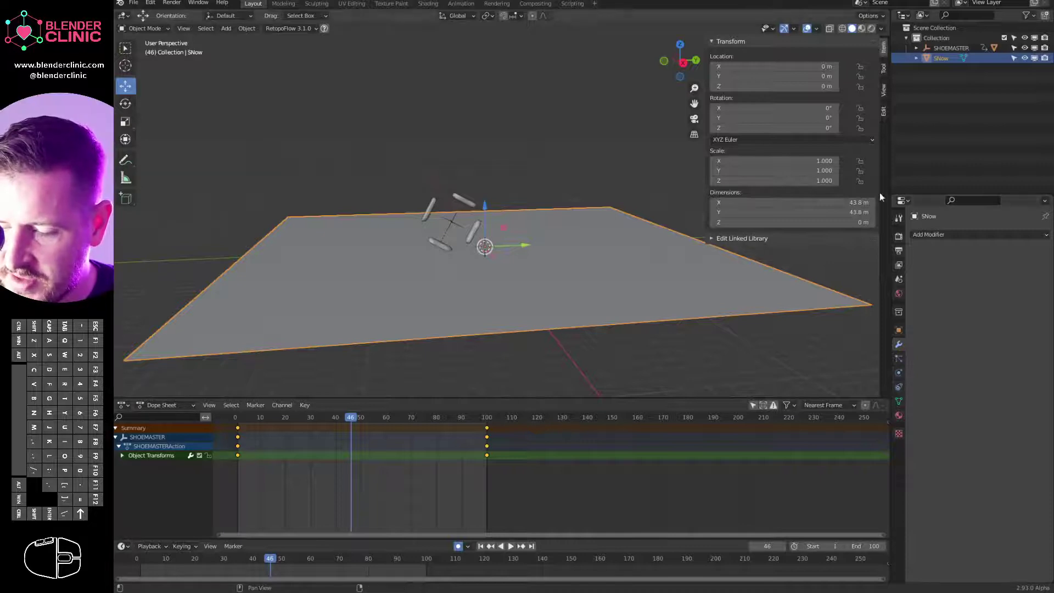
pyautogui.click(899, 374)
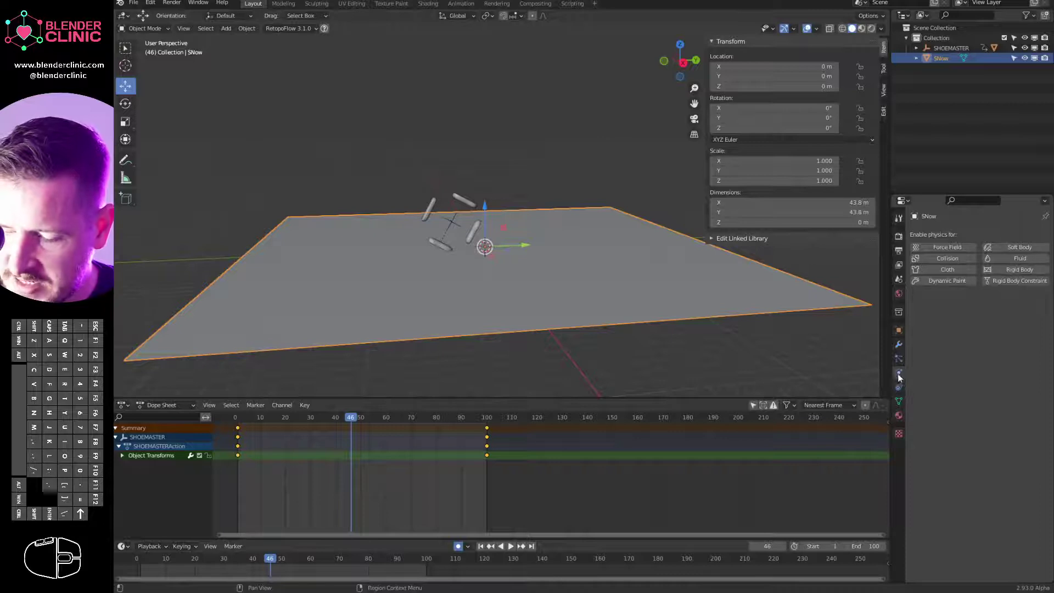
pyautogui.click(947, 281)
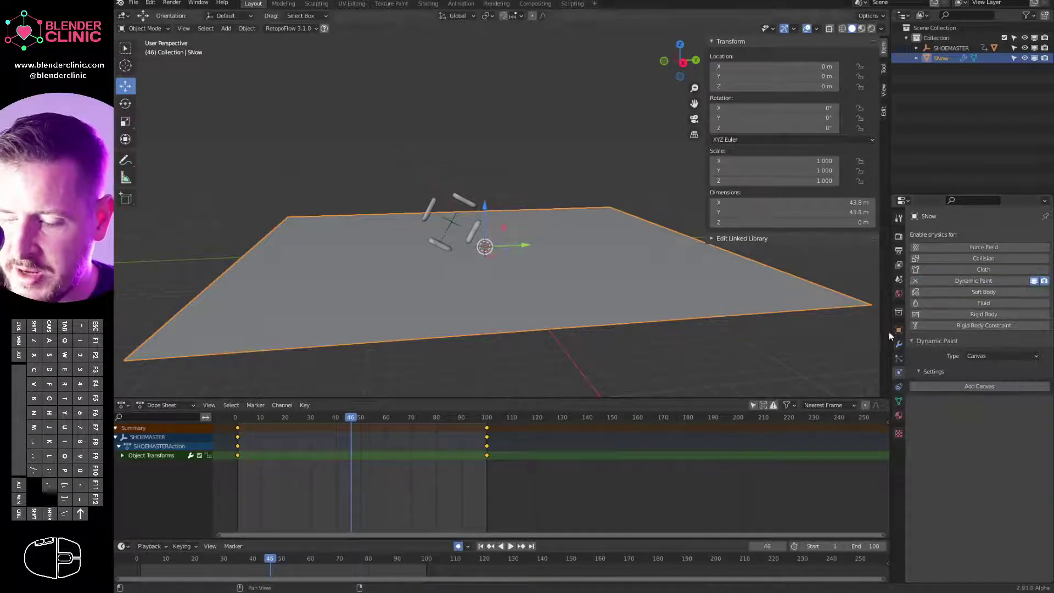
pyautogui.moveTo(888, 331); pyautogui.dragTo(777, 332)
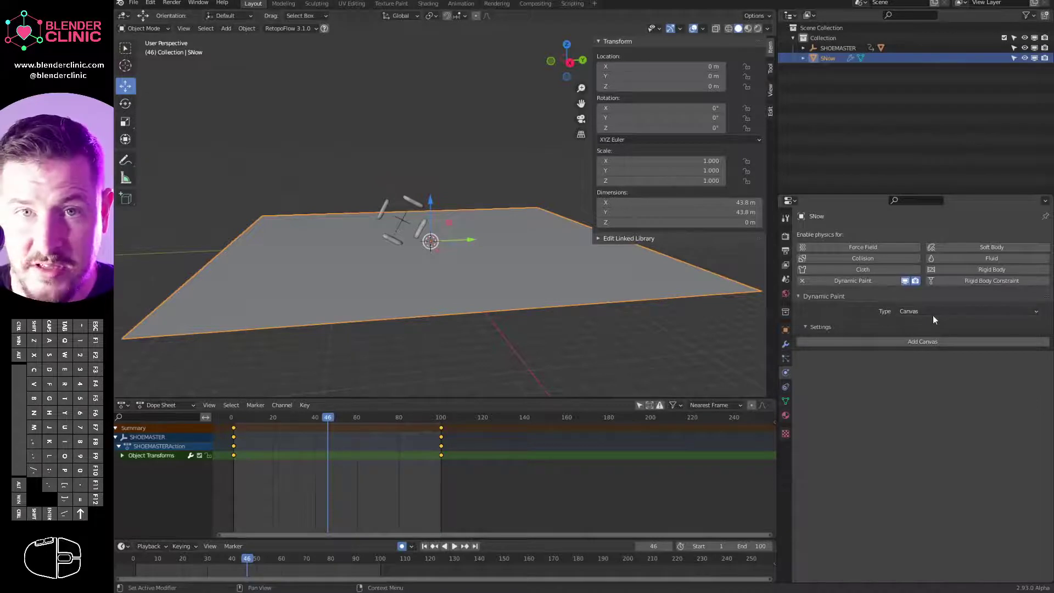
pyautogui.click(868, 342)
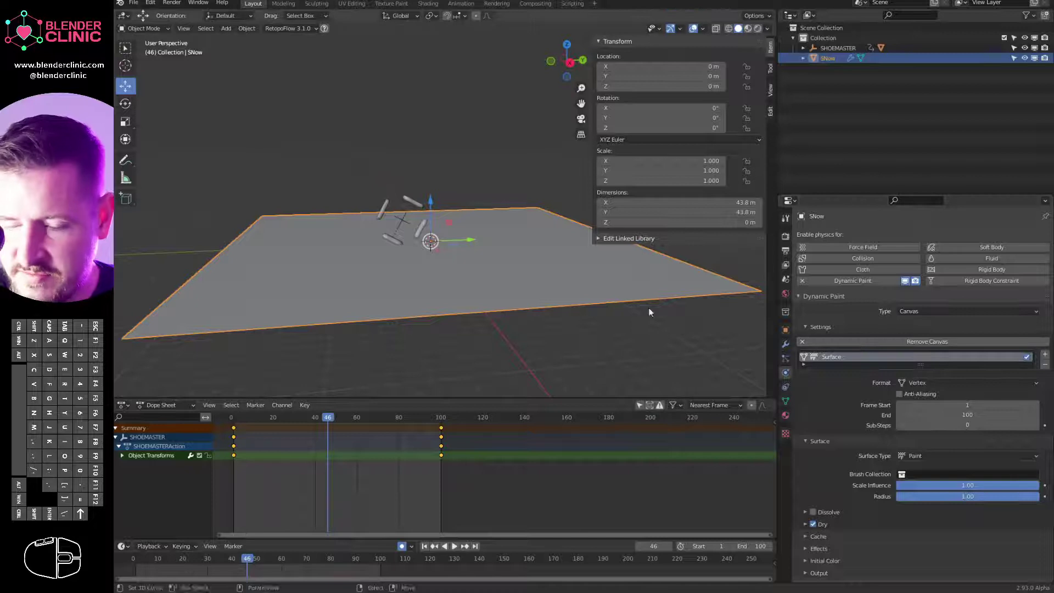
# Enable Dynamic Paint on the shoe object, set its type to Brush, and add the brush
pyautogui.click(420, 224)
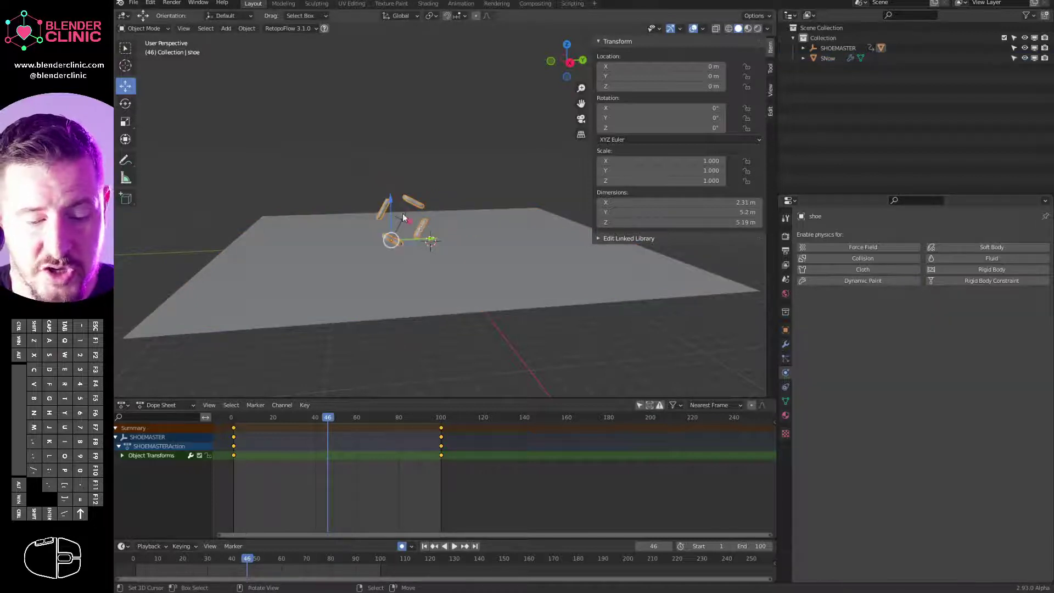
pyautogui.click(861, 279)
pyautogui.click(919, 312)
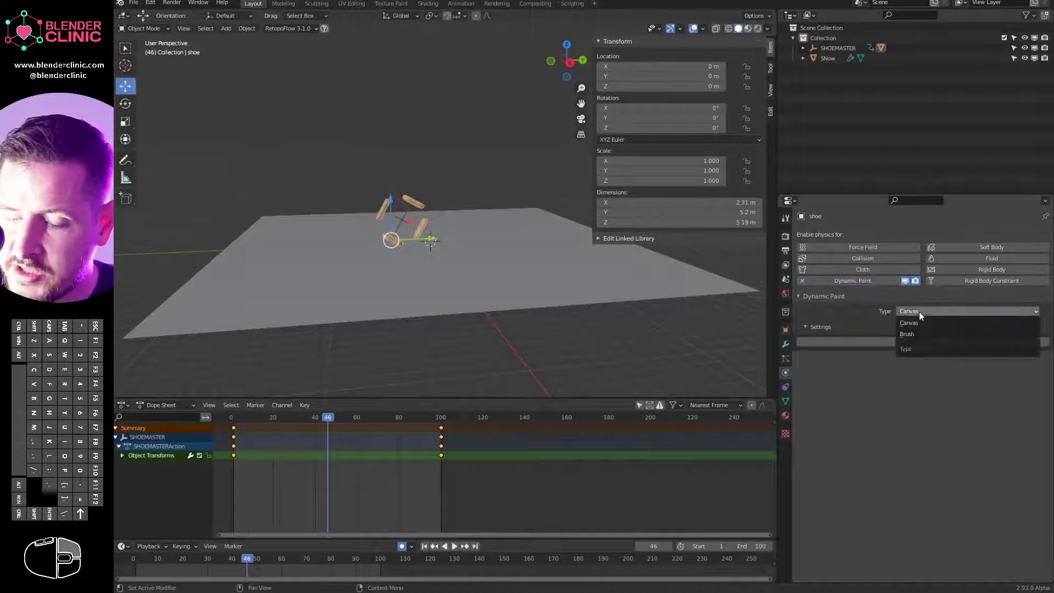
pyautogui.click(909, 334)
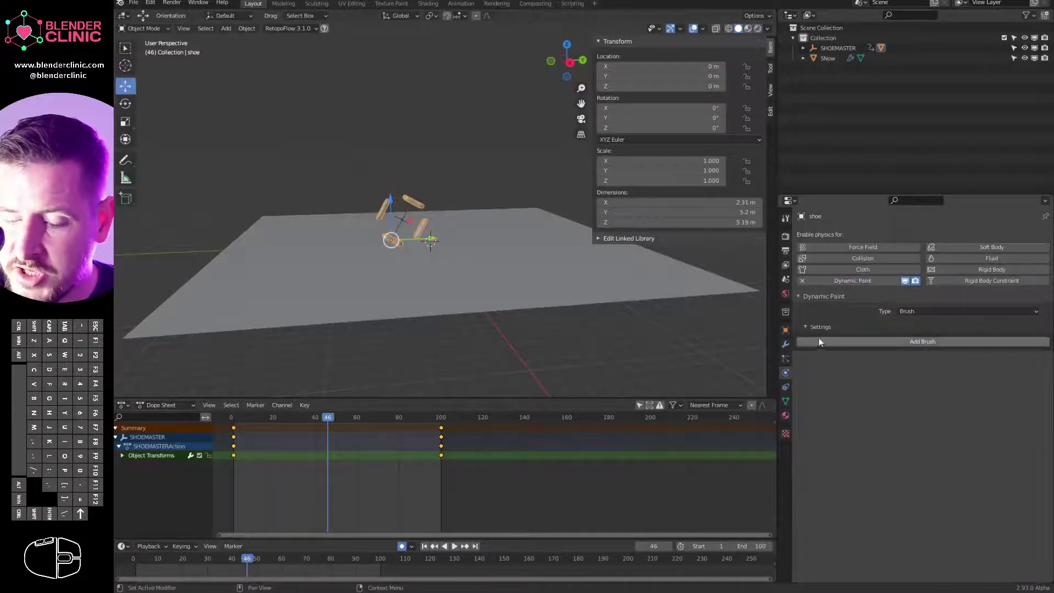
pyautogui.click(894, 342)
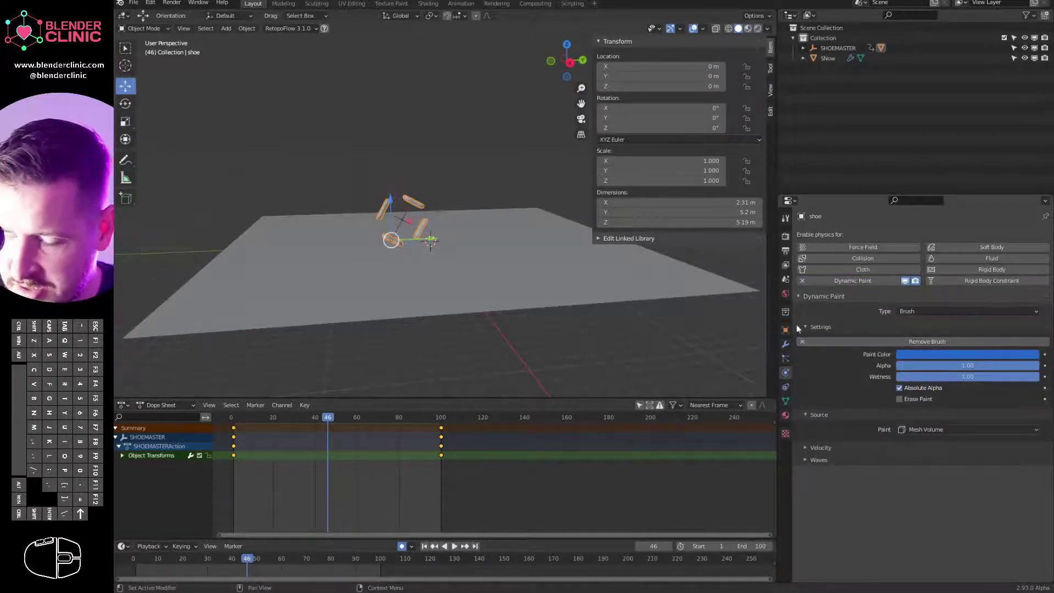
# Play the animation with the snow plane selected and set its canvas surface type to Displace
pyautogui.click(490, 231)
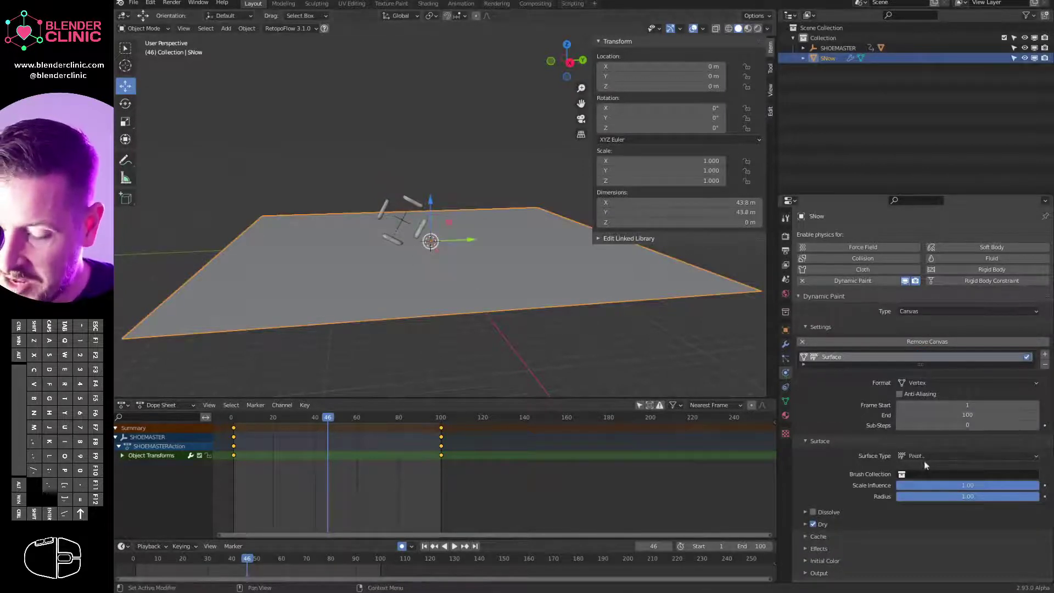
pyautogui.press('space')
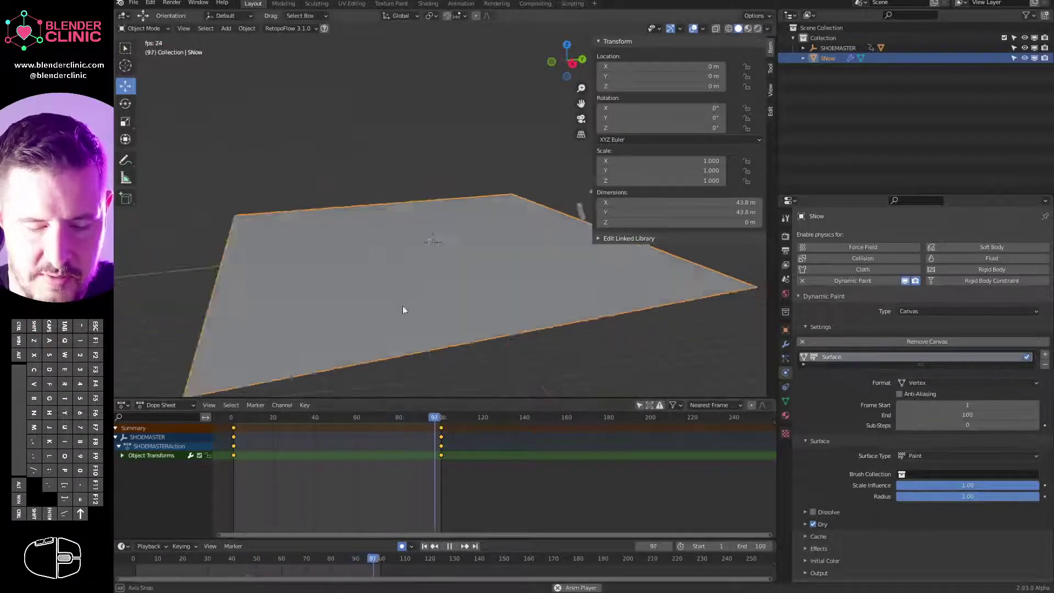
pyautogui.moveTo(409, 307)
pyautogui.mouseDown(button='middle')
pyautogui.moveTo(430, 306)
pyautogui.moveTo(271, 304)
pyautogui.moveTo(404, 309)
pyautogui.mouseUp(button='middle')
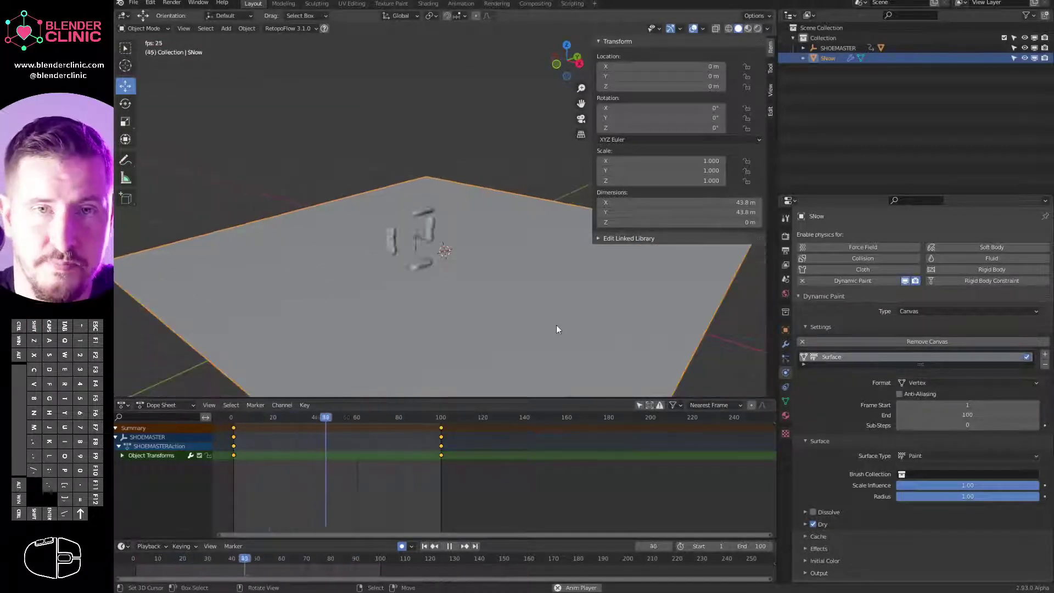
pyautogui.click(917, 456)
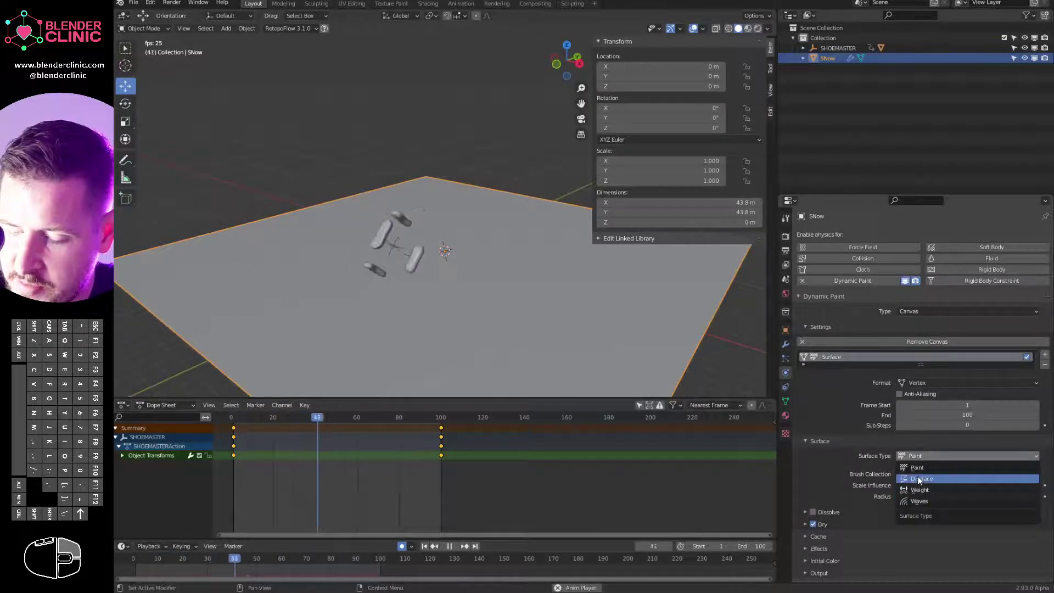
pyautogui.click(917, 477)
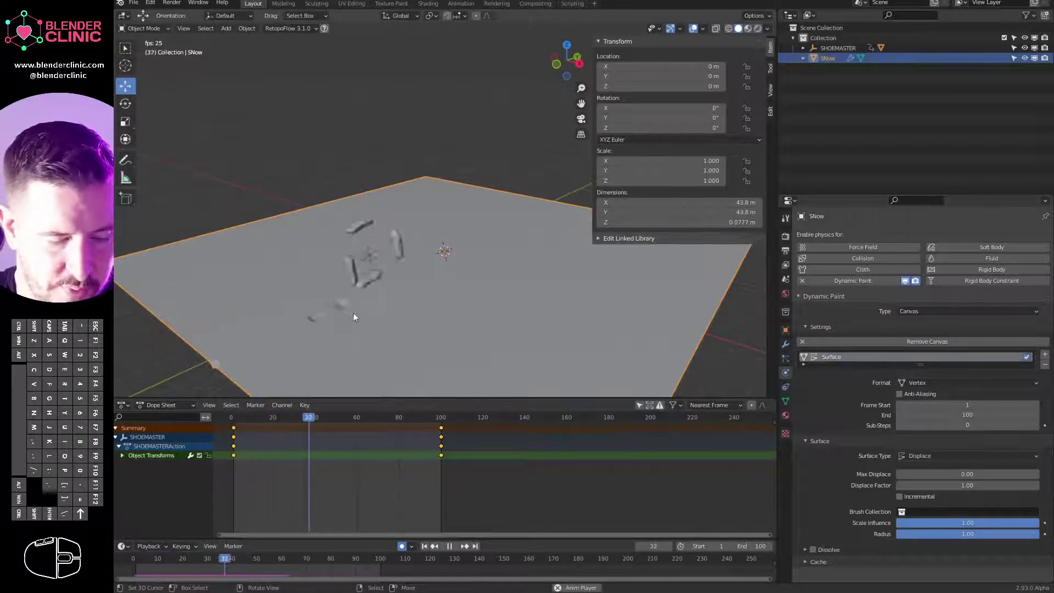
# Examine the displaced footprints in the snow from several angles during playback, and stop the animation
pyautogui.moveTo(386, 291); pyautogui.dragTo(449, 304, button='middle')
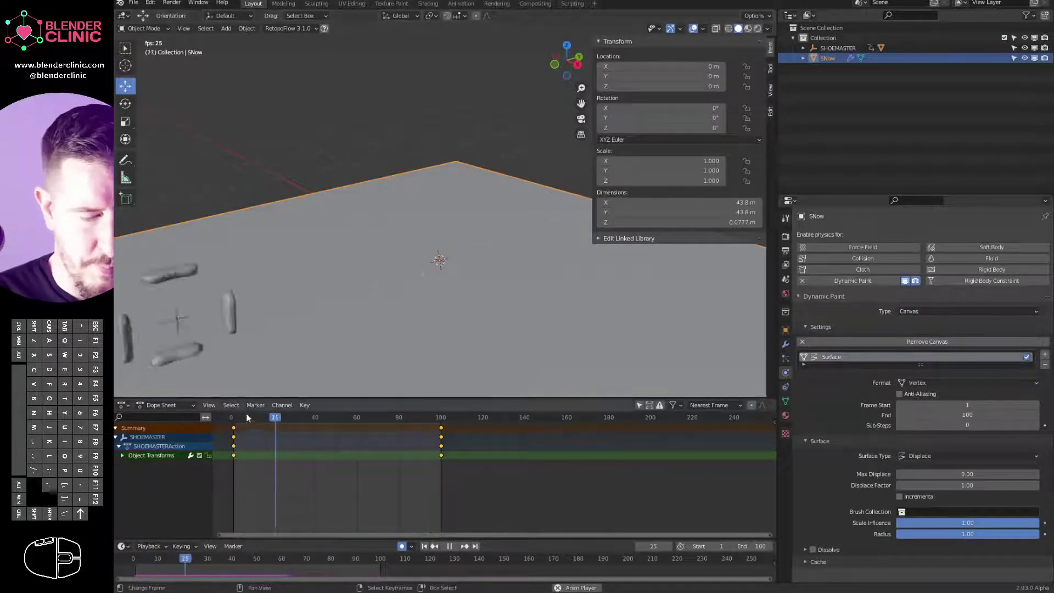
pyautogui.moveTo(475, 296); pyautogui.dragTo(562, 282, button='middle')
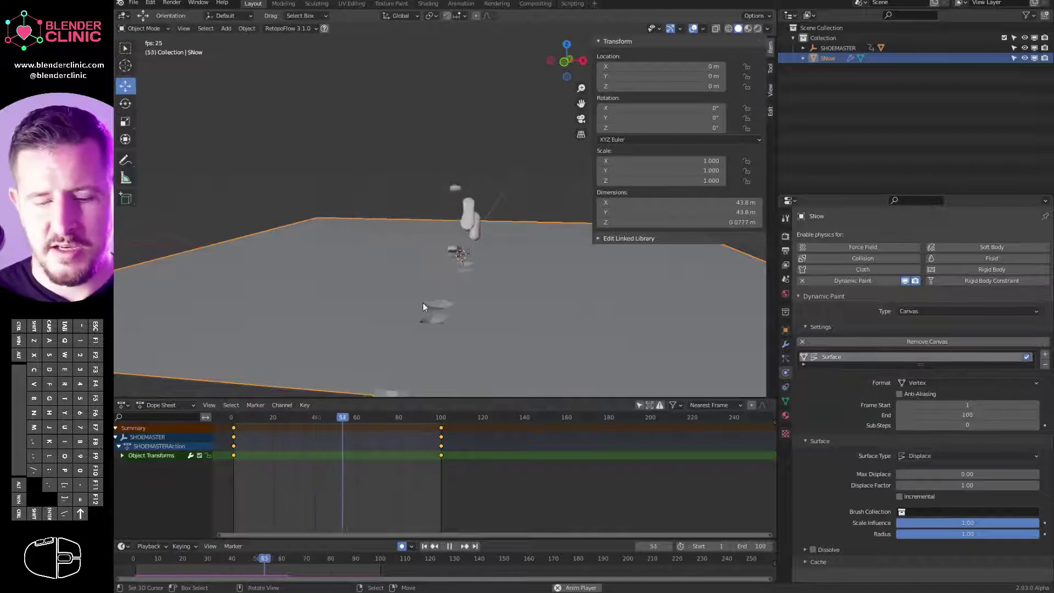
pyautogui.moveTo(480, 311)
pyautogui.mouseDown(button='middle')
pyautogui.moveTo(476, 339)
pyautogui.moveTo(517, 301)
pyautogui.moveTo(483, 313)
pyautogui.mouseUp(button='middle')
pyautogui.press('Escape')
# Open the snow plane in Edit Mode and try to box-select the areas on both sides of the shoe track in perspective
pyautogui.press('Tab')
pyautogui.scroll(-6, 549, 317)
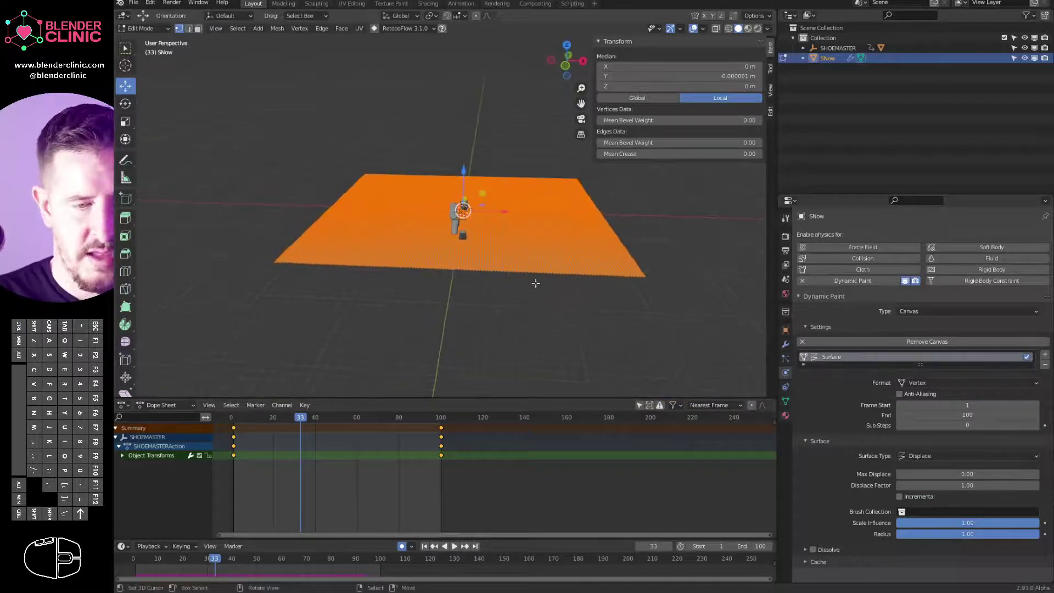
pyautogui.click(535, 250)
pyautogui.moveTo(487, 134); pyautogui.dragTo(664, 374)
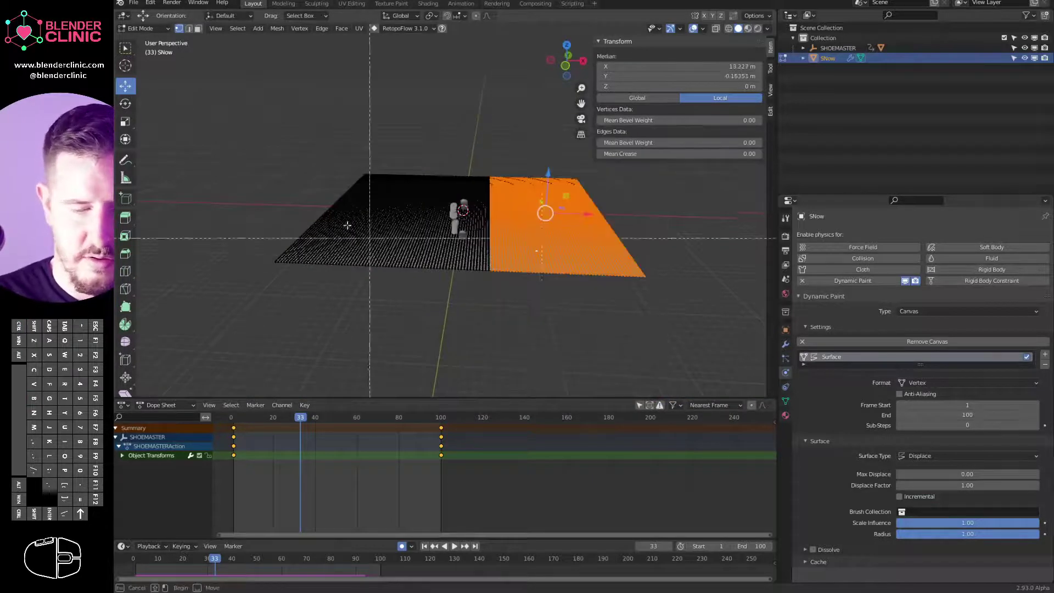
pyautogui.moveTo(239, 115); pyautogui.dragTo(421, 372)
pyautogui.moveTo(433, 327); pyautogui.dragTo(440, 325, button='middle')
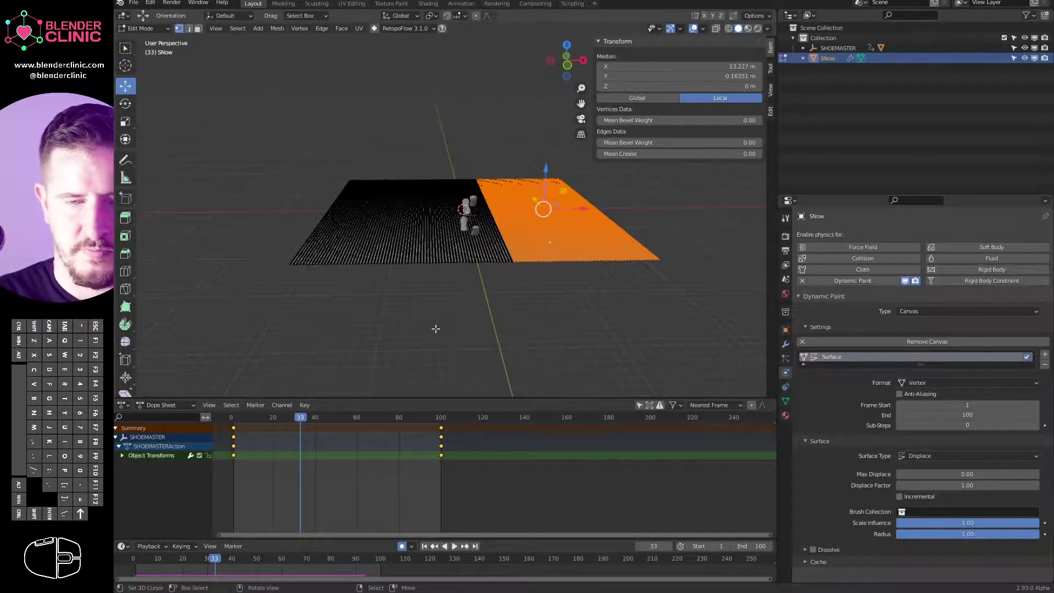
# From the top view, select the snow areas on both sides of the shoe track and delete them, leaving a strip about 9 m wide
pyautogui.press('KP_7')
pyautogui.scroll(-3, 437, 327)
pyautogui.press('b')
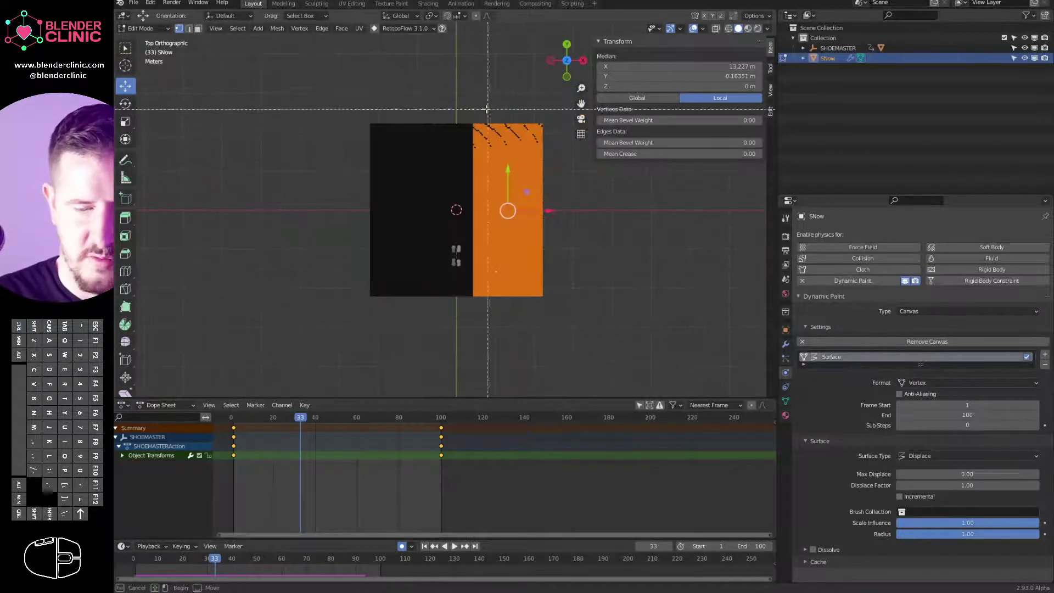
pyautogui.moveTo(470, 104); pyautogui.dragTo(607, 325)
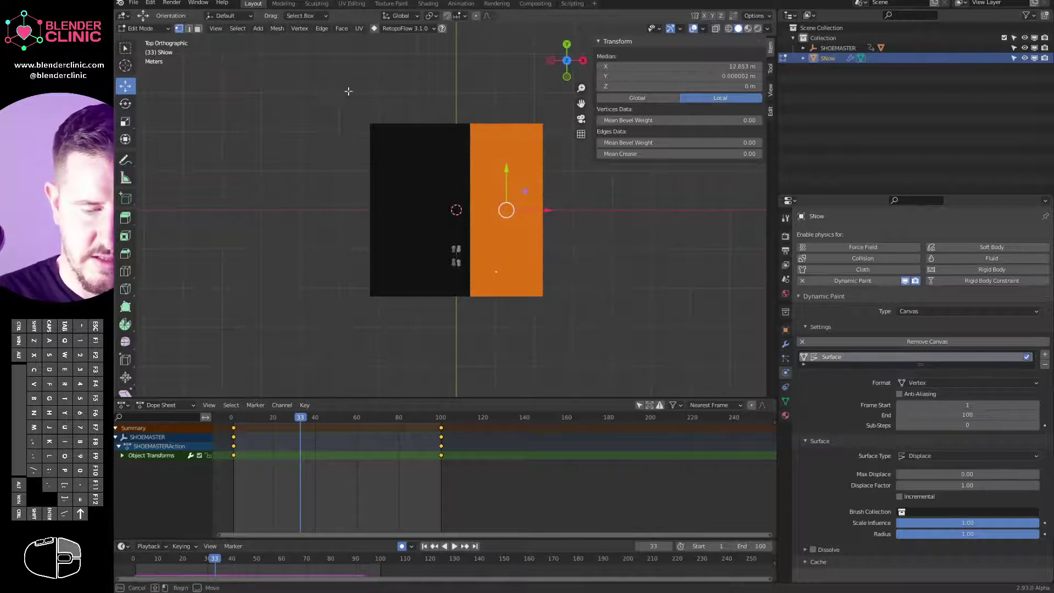
pyautogui.keyDown('shift'); pyautogui.moveTo(360, 98); pyautogui.dragTo(430, 352); pyautogui.keyUp('shift')
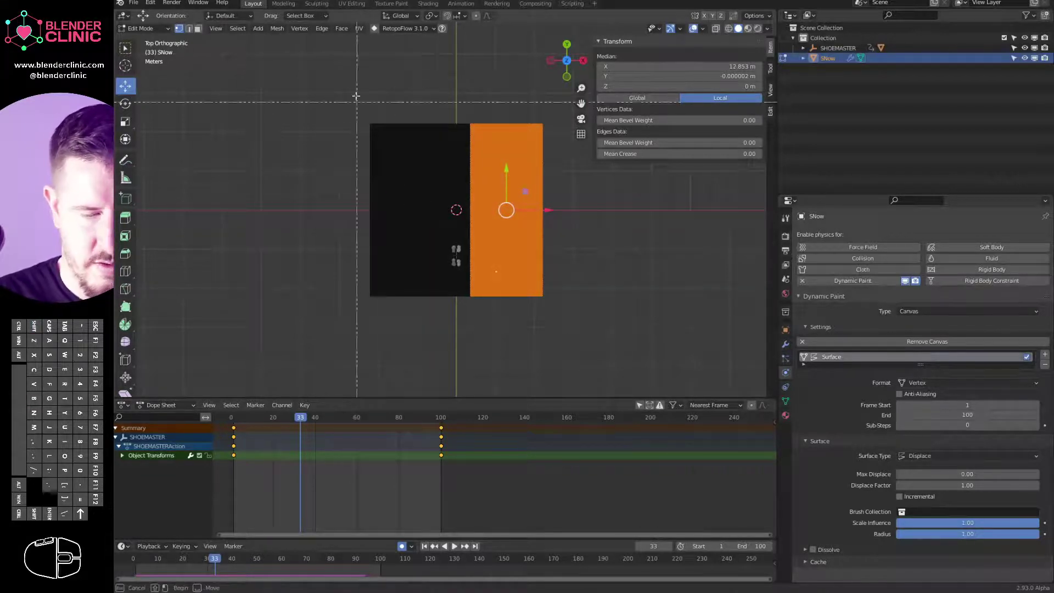
pyautogui.keyDown('shift'); pyautogui.moveTo(355, 91); pyautogui.dragTo(437, 372); pyautogui.keyUp('shift')
pyautogui.moveTo(469, 315); pyautogui.dragTo(472, 236, button='middle')
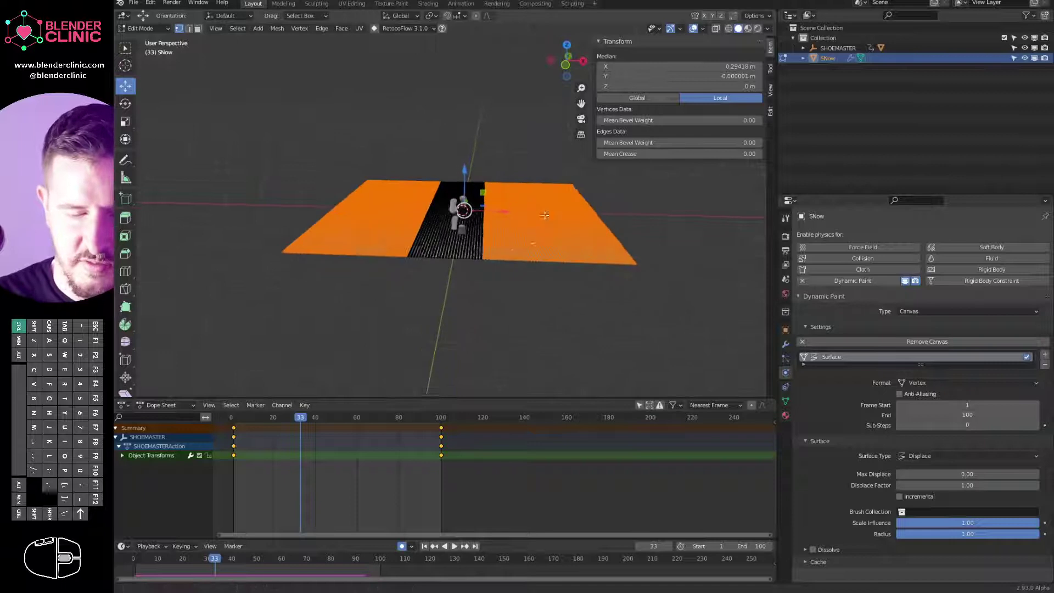
pyautogui.press('x')
pyautogui.click(545, 243)
pyautogui.press('Tab')
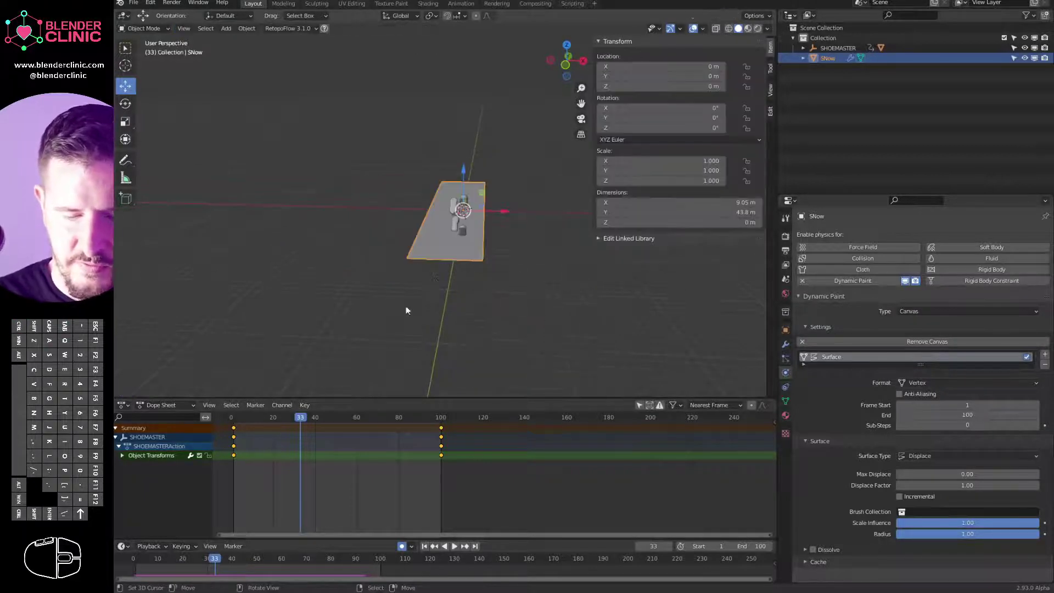
# Select the snow strip's whole mesh in Edit Mode, subdivide it with an increased number of cuts, and return to Object Mode
pyautogui.moveTo(549, 306); pyautogui.dragTo(482, 295, button='middle')
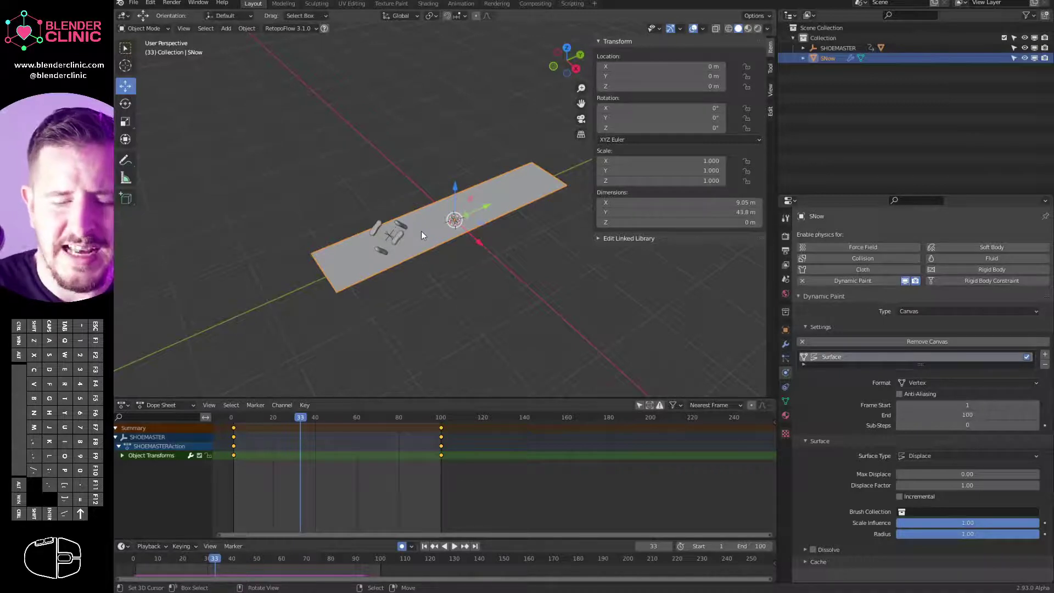
pyautogui.hotkey('ctrl', 'Tab')
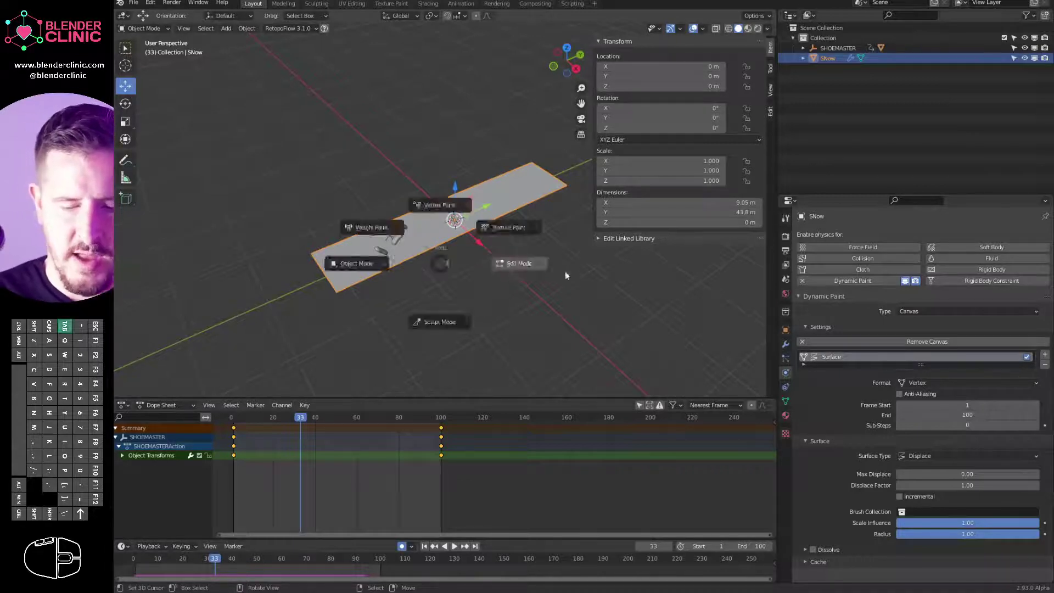
pyautogui.click(537, 294)
pyautogui.press('a')
pyautogui.press('F3')
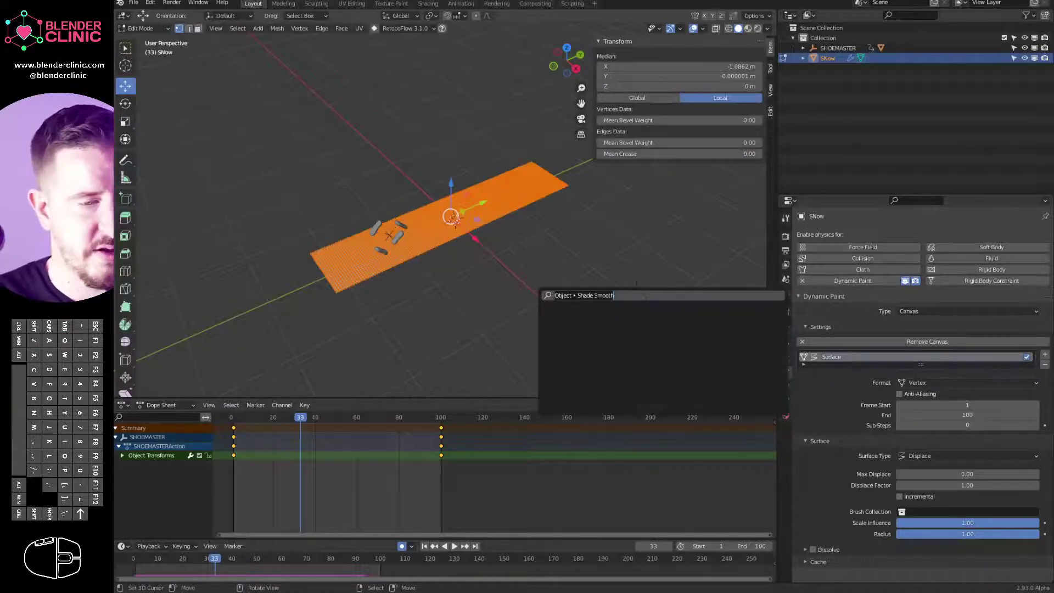
pyautogui.write('sub')
pyautogui.click(626, 313)
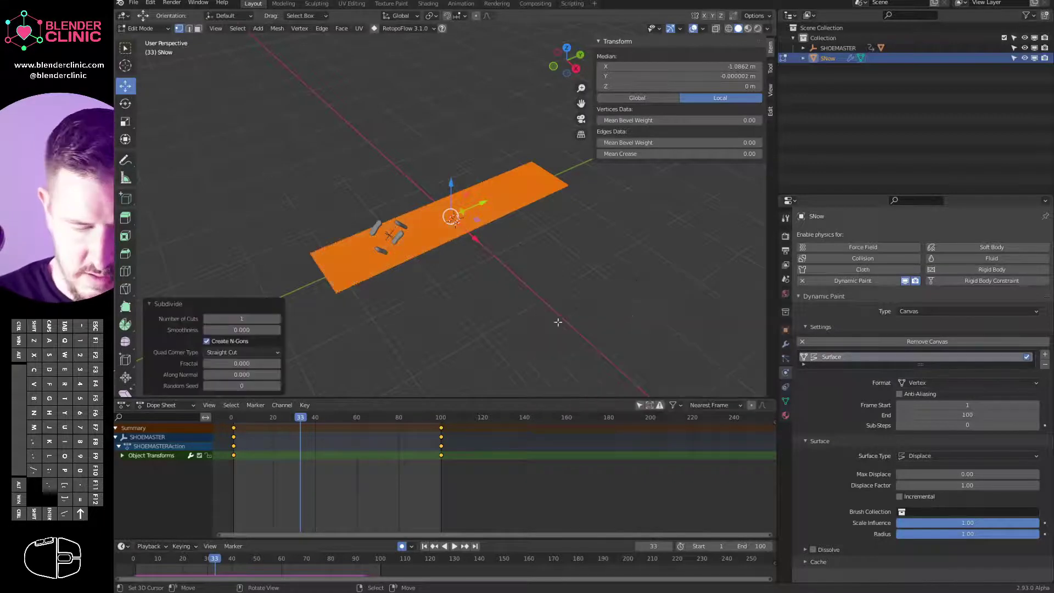
pyautogui.click(276, 319)
pyautogui.press('Tab')
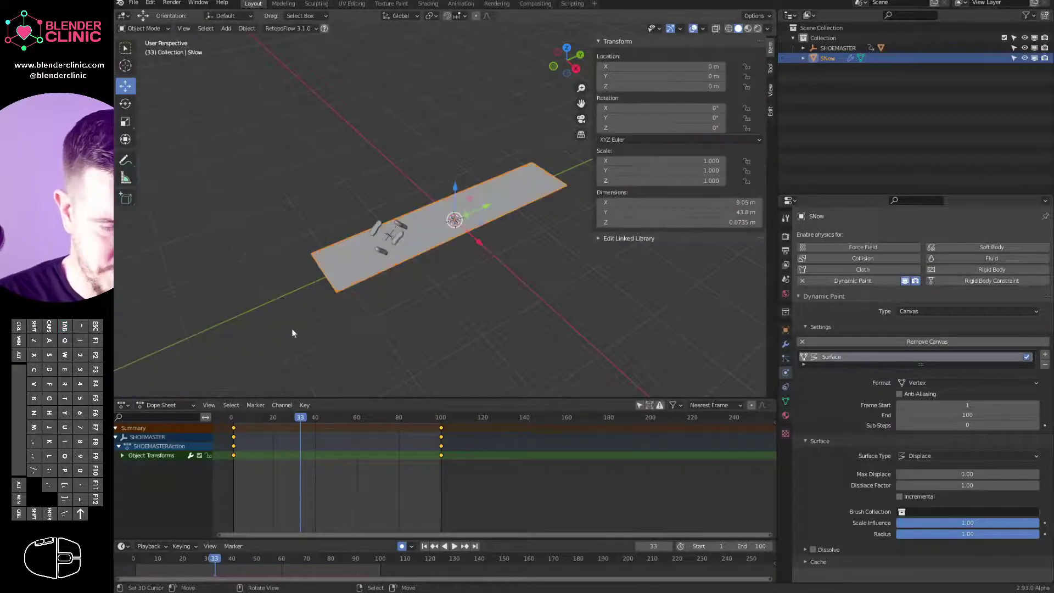
# Check the subdivided mesh density in Edit Mode and play the animation close up to inspect the footprints
pyautogui.press('Tab')
pyautogui.moveTo(435, 305); pyautogui.dragTo(487, 258, button='middle')
pyautogui.press('Tab')
pyautogui.moveTo(482, 301); pyautogui.dragTo(509, 245, button='middle')
pyautogui.scroll(5, 464, 324)
pyautogui.press('space')
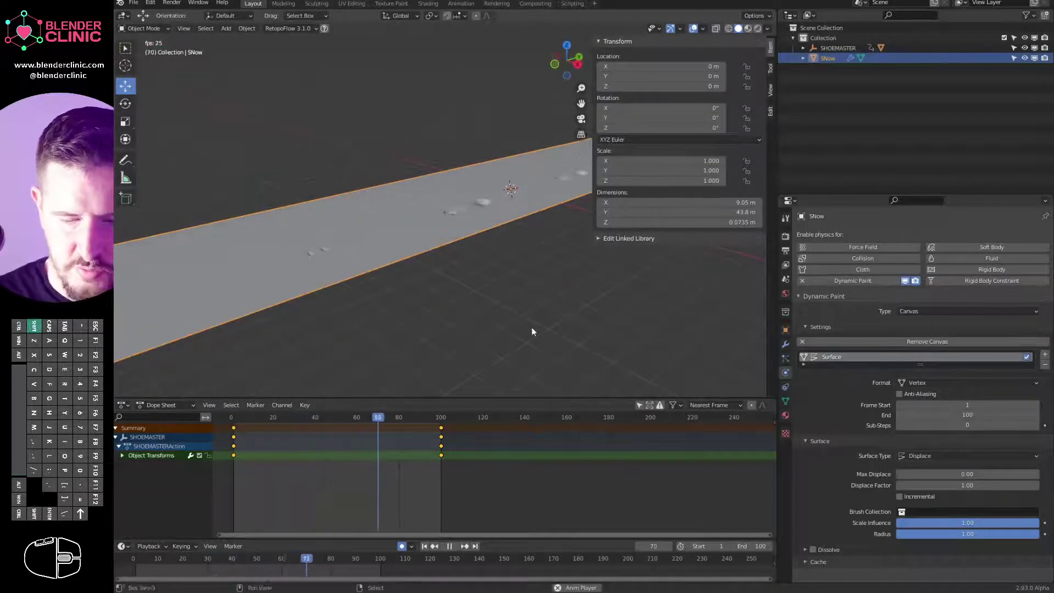
# Stop the playback, raise the snow plane about 0.24 m along Z, and clear the keyframes from its location
pyautogui.keyDown('ctrl'); pyautogui.moveTo(552, 321); pyautogui.dragTo(529, 310, button='middle'); pyautogui.keyUp('ctrl')
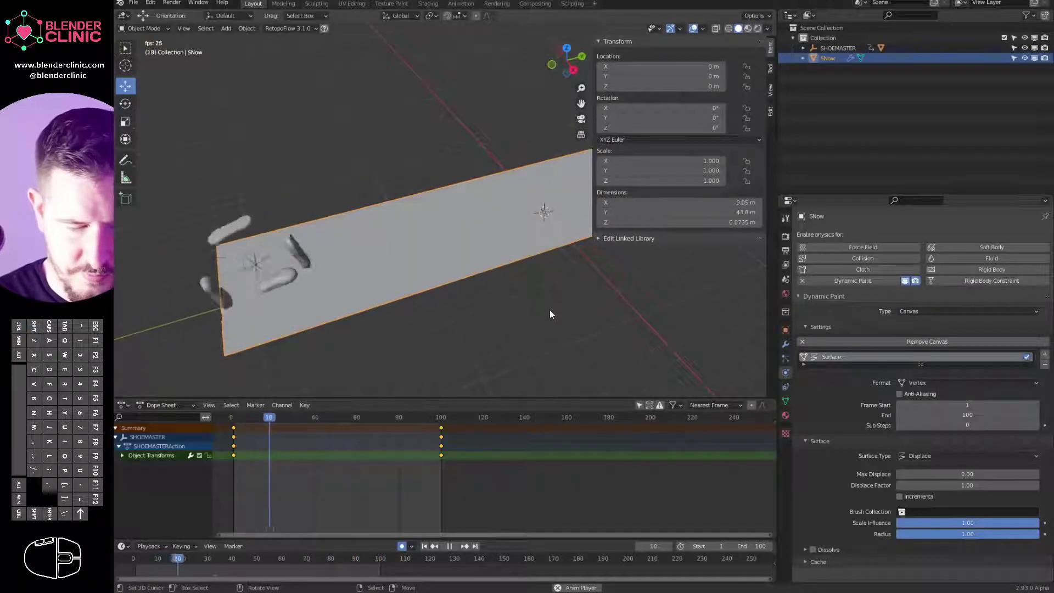
pyautogui.moveTo(431, 241); pyautogui.dragTo(642, 278, button='middle')
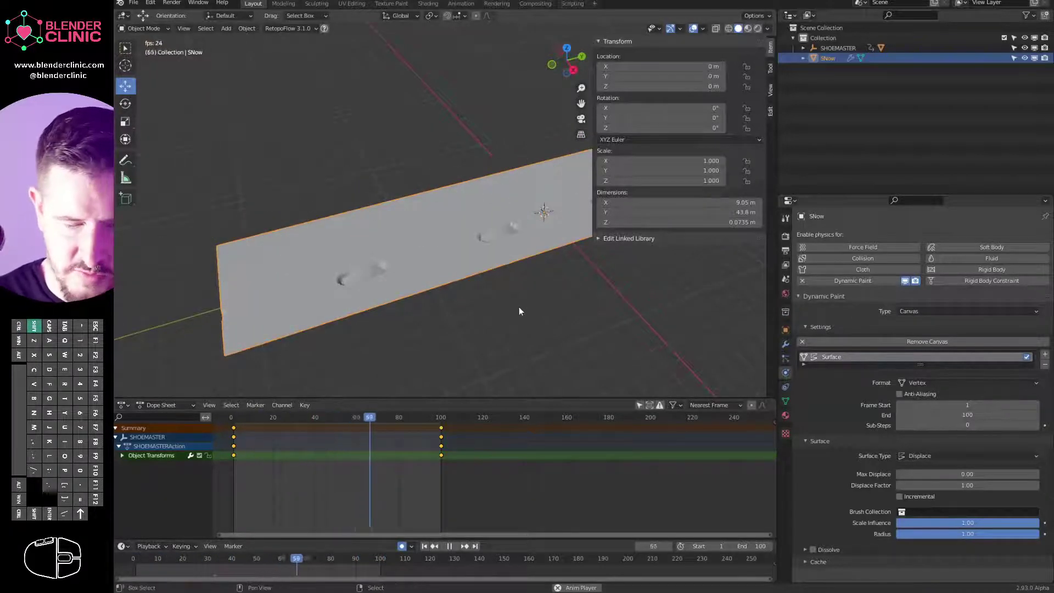
pyautogui.press('space')
pyautogui.moveTo(543, 165); pyautogui.dragTo(547, 165)
pyautogui.rightClick(669, 81)
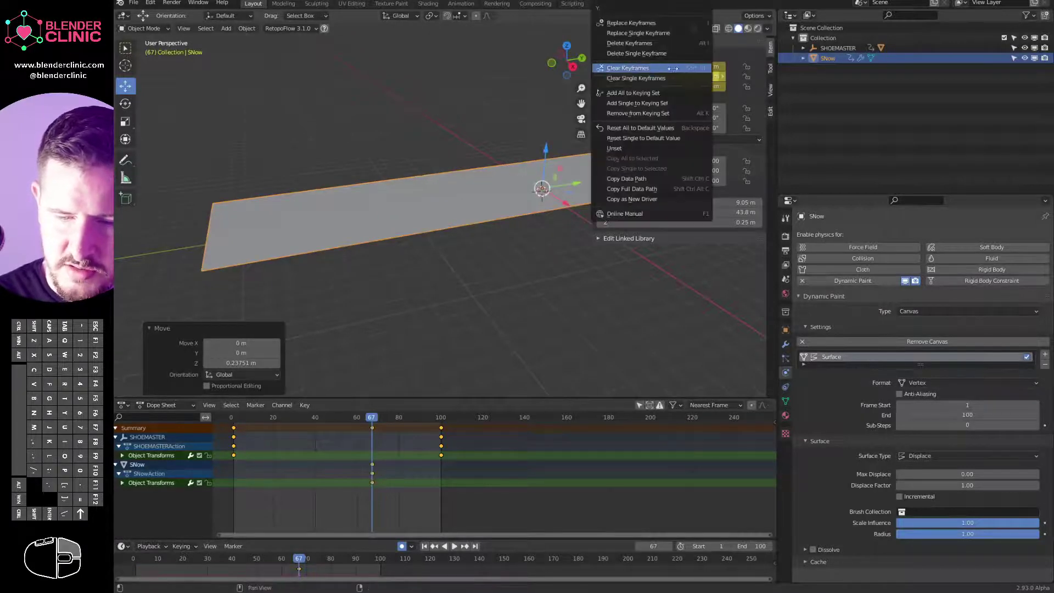
pyautogui.click(696, 76)
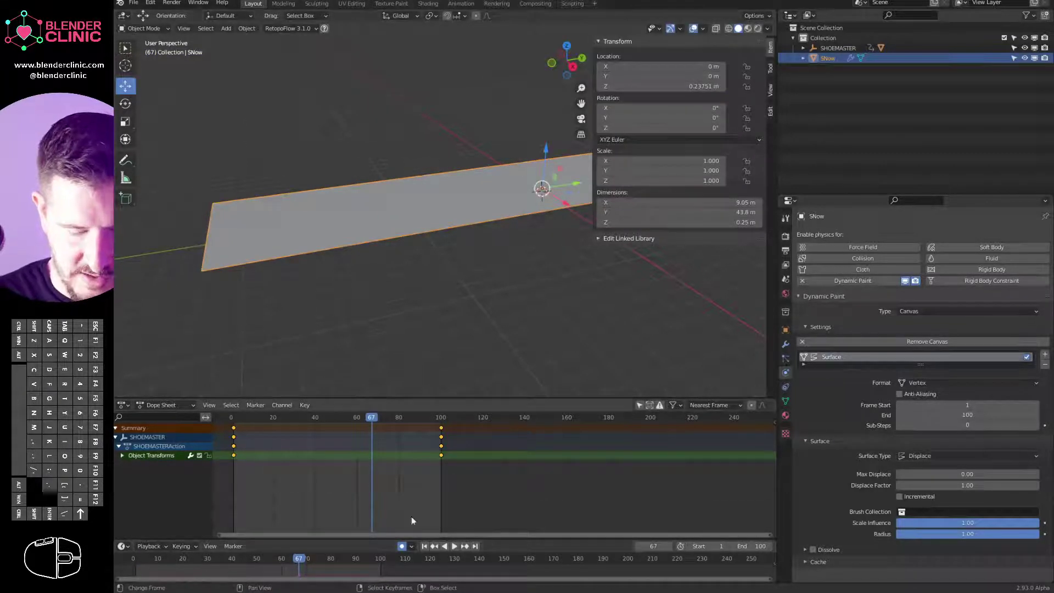
# Replay the animation with auto keying off and the snow canvas Sub-Steps set to 1 to check the footprints
pyautogui.moveTo(492, 311); pyautogui.dragTo(465, 290, button='middle')
pyautogui.press('space')
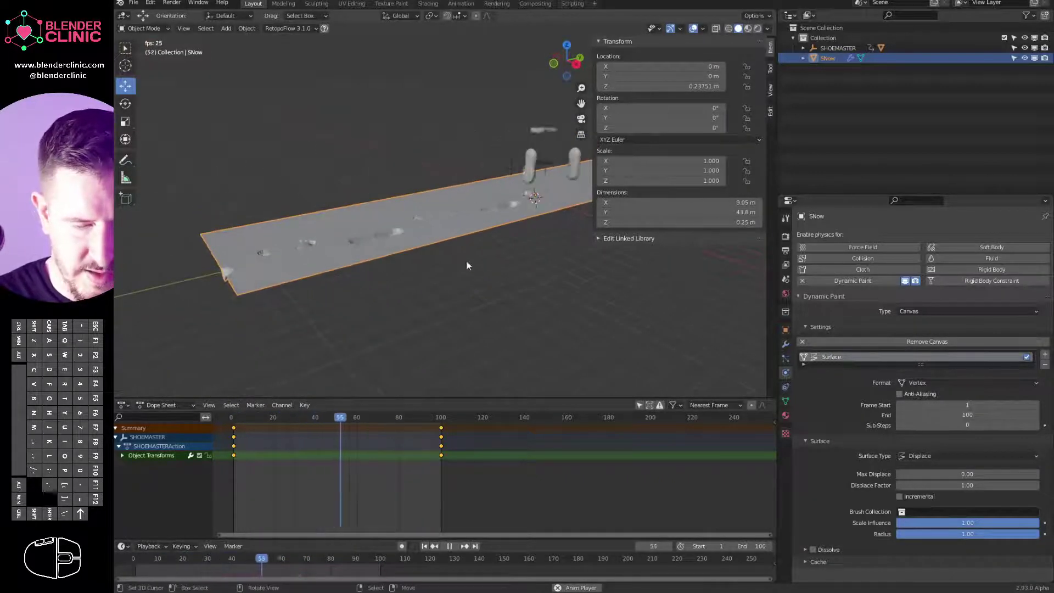
pyautogui.moveTo(534, 270); pyautogui.dragTo(324, 270, button='middle')
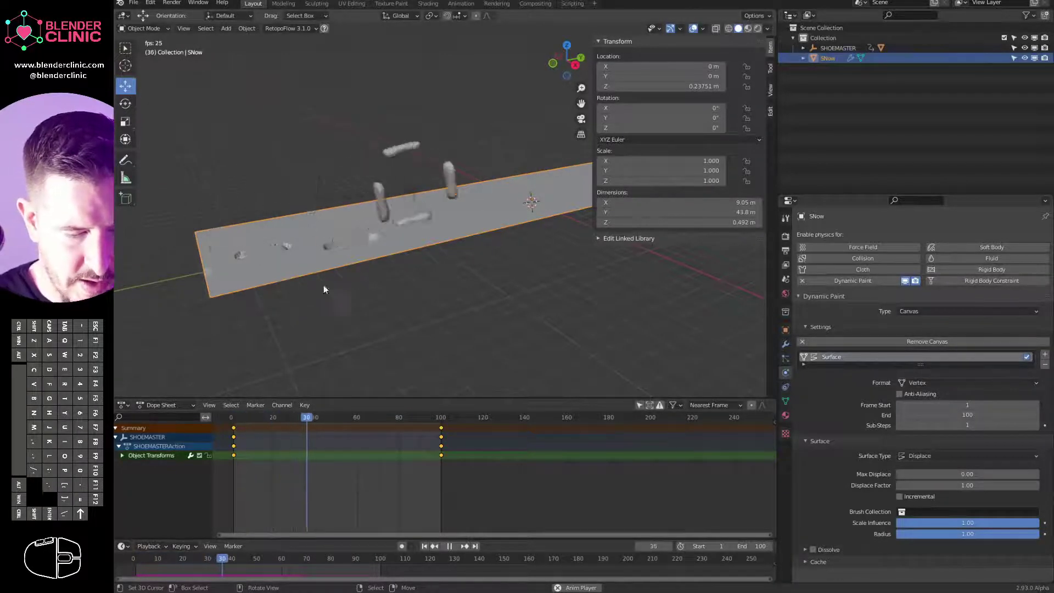
pyautogui.moveTo(340, 295); pyautogui.dragTo(539, 262, button='middle')
# Stop the playback, open the shoe mesh in Edit Mode with nothing selected, and display its normals through the viewport overlays
pyautogui.press('space')
pyautogui.click(340, 176)
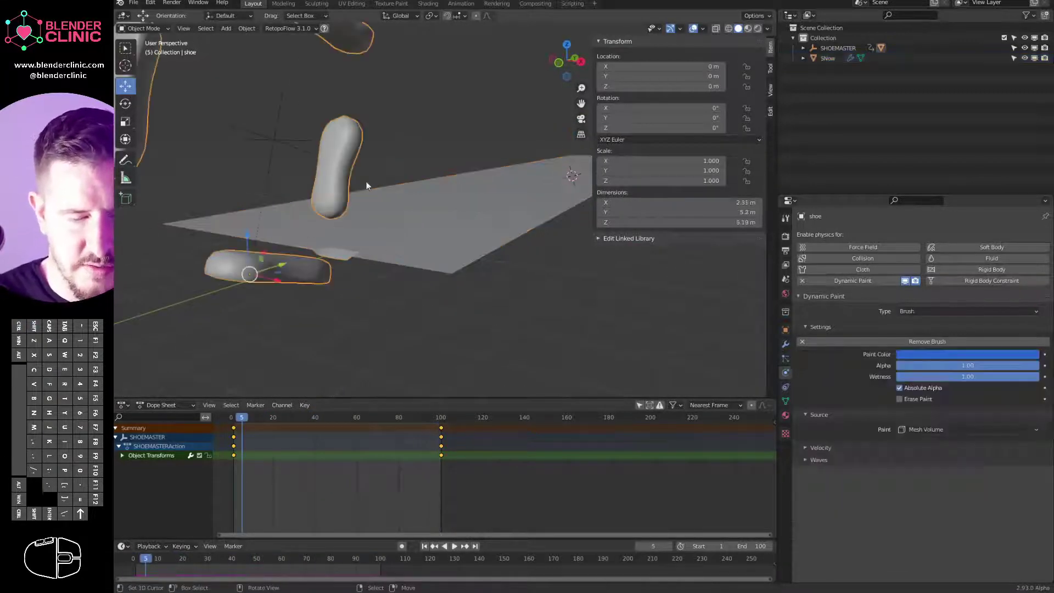
pyautogui.moveTo(380, 186); pyautogui.dragTo(403, 170, button='middle')
pyautogui.press('Tab')
pyautogui.press('a')
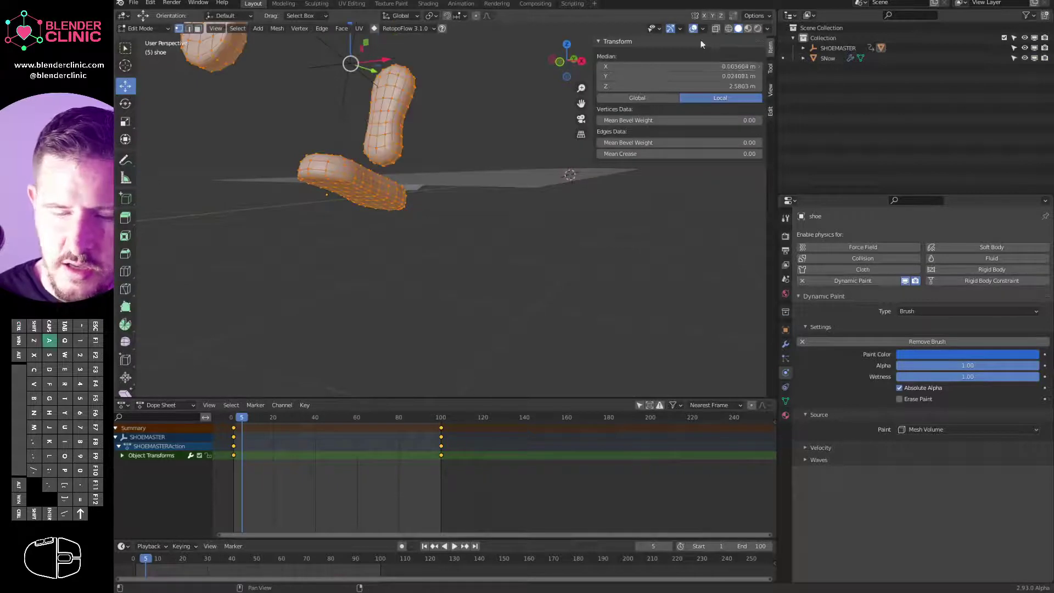
pyautogui.hotkey('alt', 'a')
pyautogui.click(702, 28)
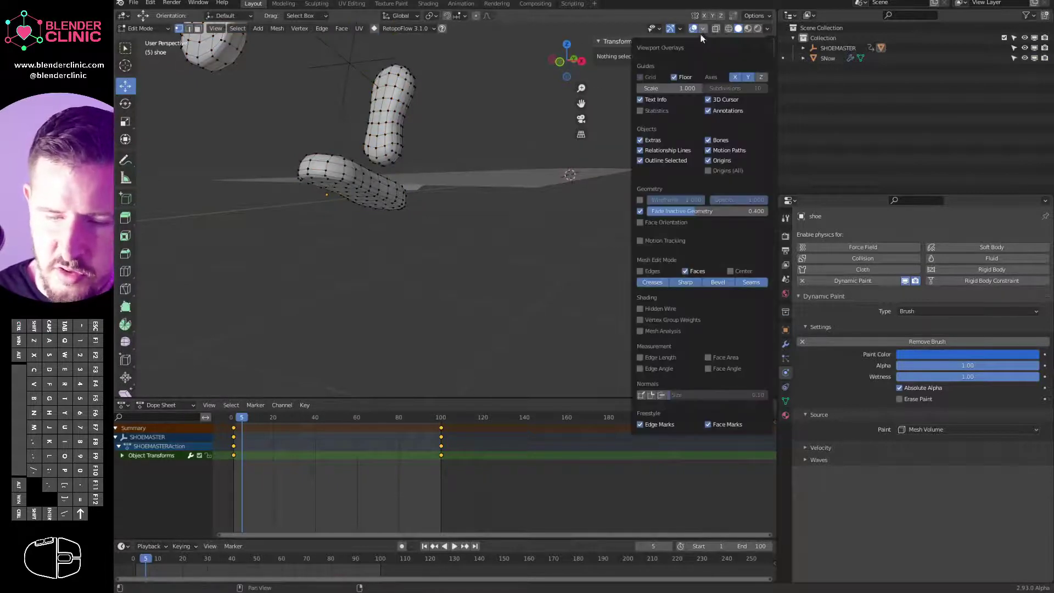
pyautogui.moveTo(577, 322); pyautogui.dragTo(519, 131, button='middle')
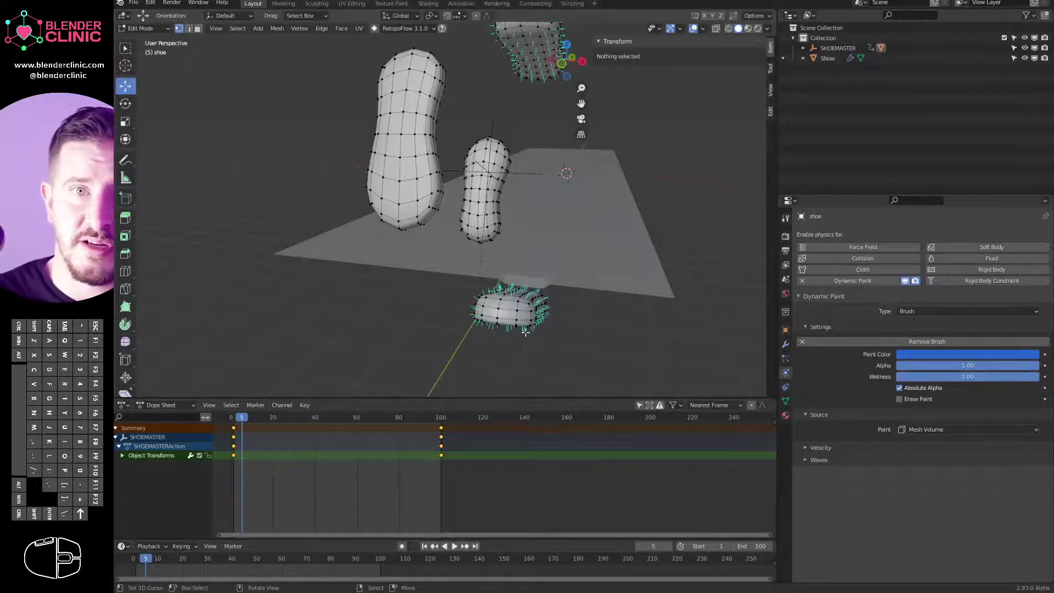
# Select the two linked shoe shapes whose normals point inward, flip their normals, and return to Object Mode
pyautogui.click(488, 189)
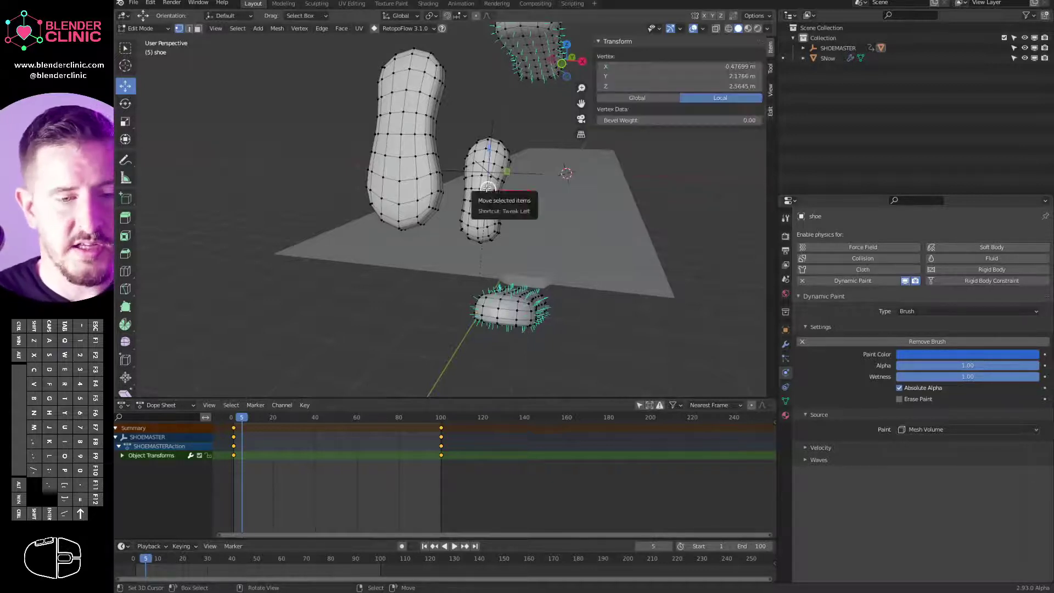
pyautogui.press('l')
pyautogui.press('l')
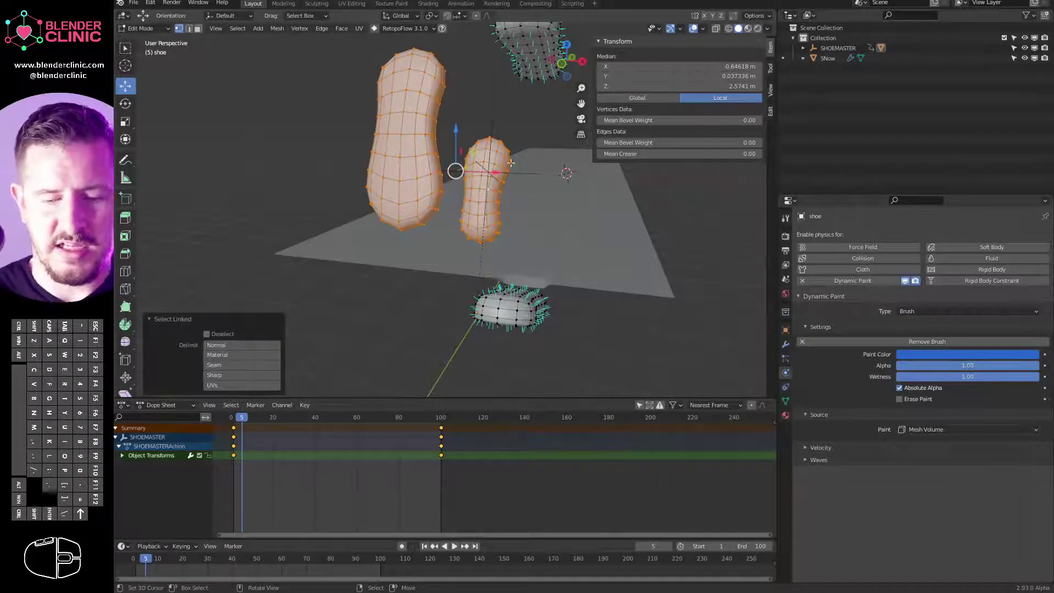
pyautogui.press('space')
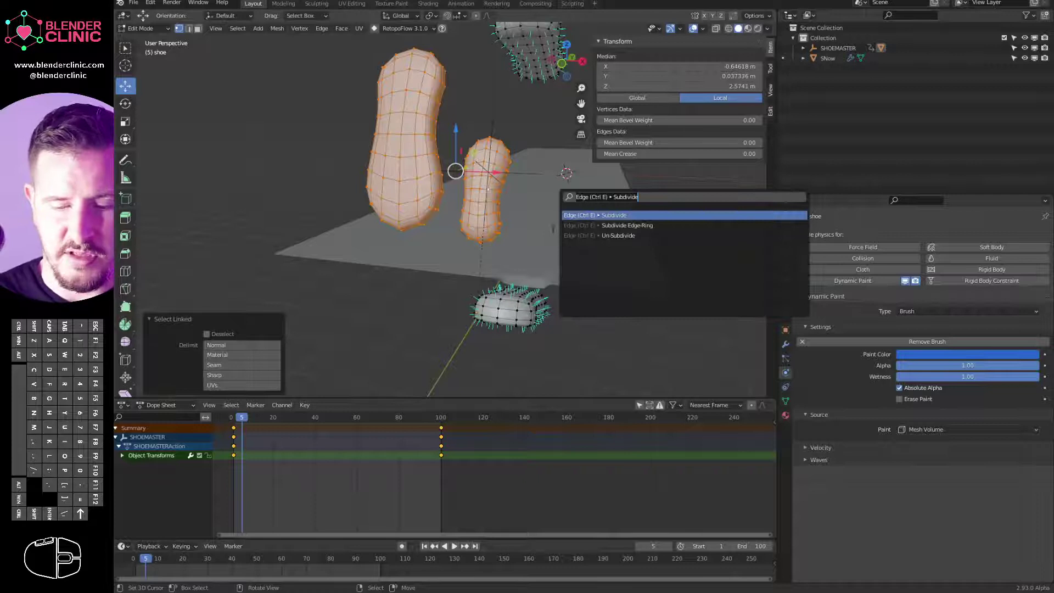
pyautogui.write('flip nor')
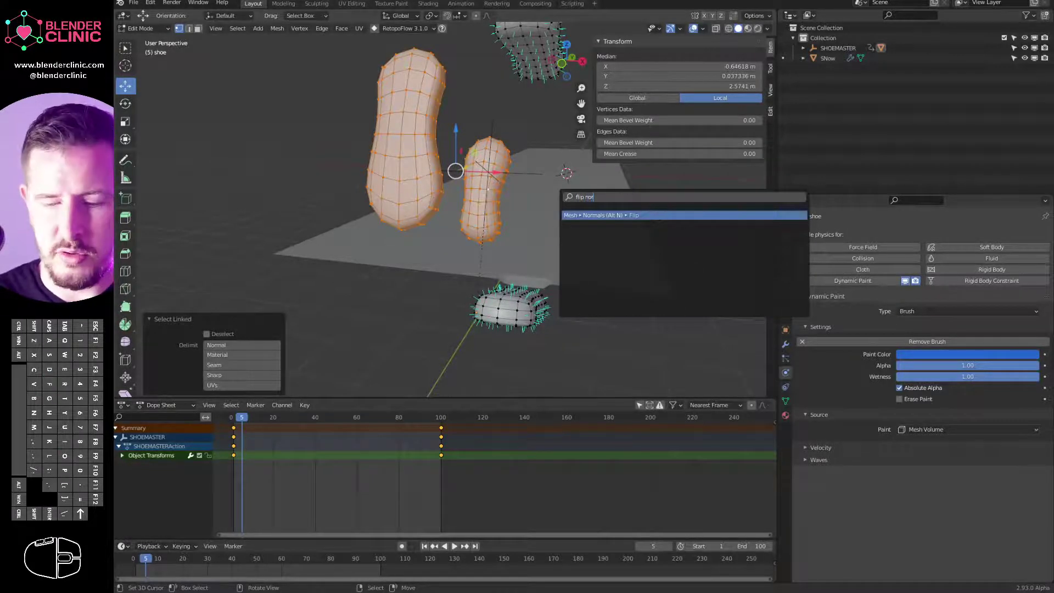
pyautogui.press('Return')
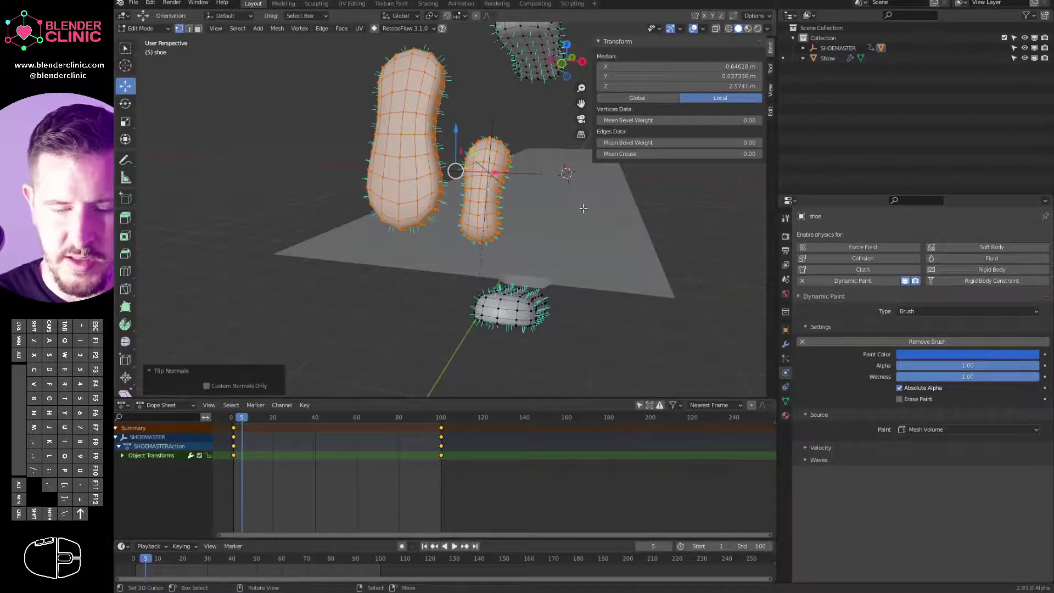
pyautogui.press('Tab')
# During playback, move the snow plane to about X 0.36, Y 1.09, Z 0.34 m and set its Displace Factor to 1.47
pyautogui.hotkey('shift', 'space')
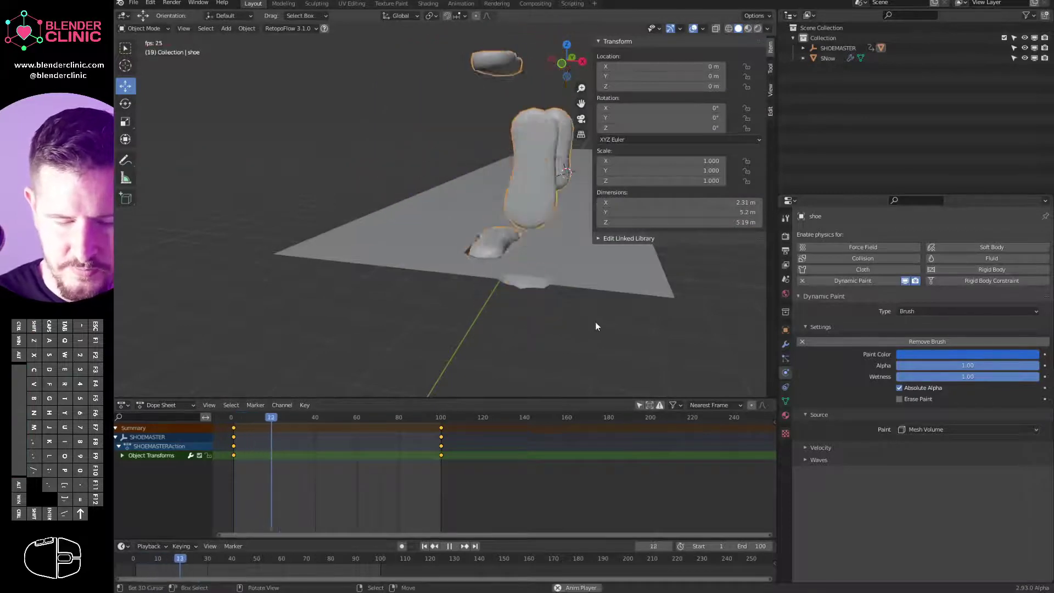
pyautogui.moveTo(569, 311)
pyautogui.mouseDown(button='middle')
pyautogui.moveTo(522, 330)
pyautogui.moveTo(589, 302)
pyautogui.moveTo(525, 285)
pyautogui.mouseUp(button='middle')
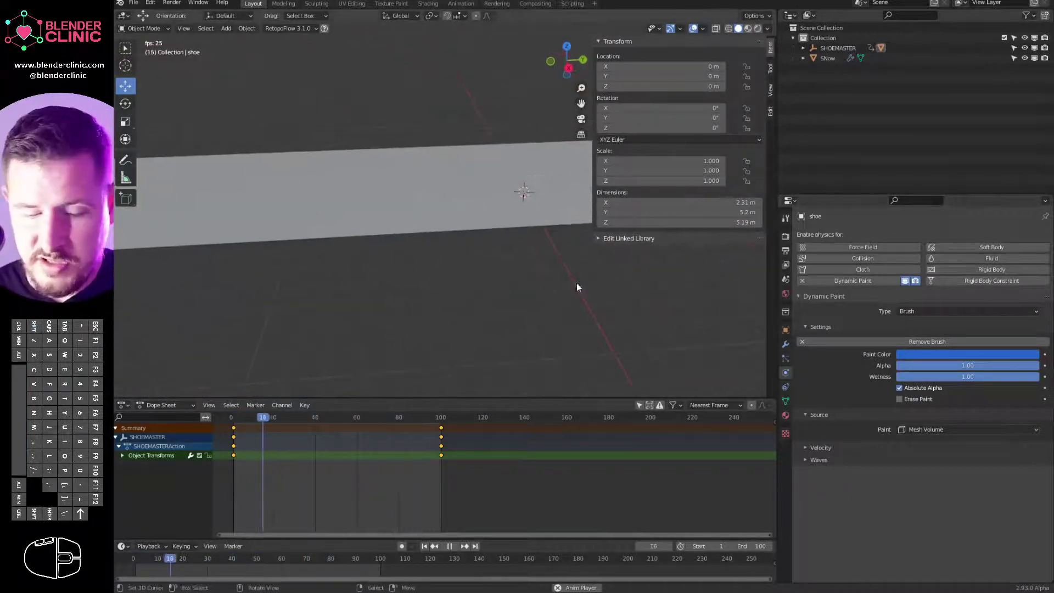
pyautogui.click(513, 225)
pyautogui.moveTo(512, 229); pyautogui.dragTo(551, 264, button='middle')
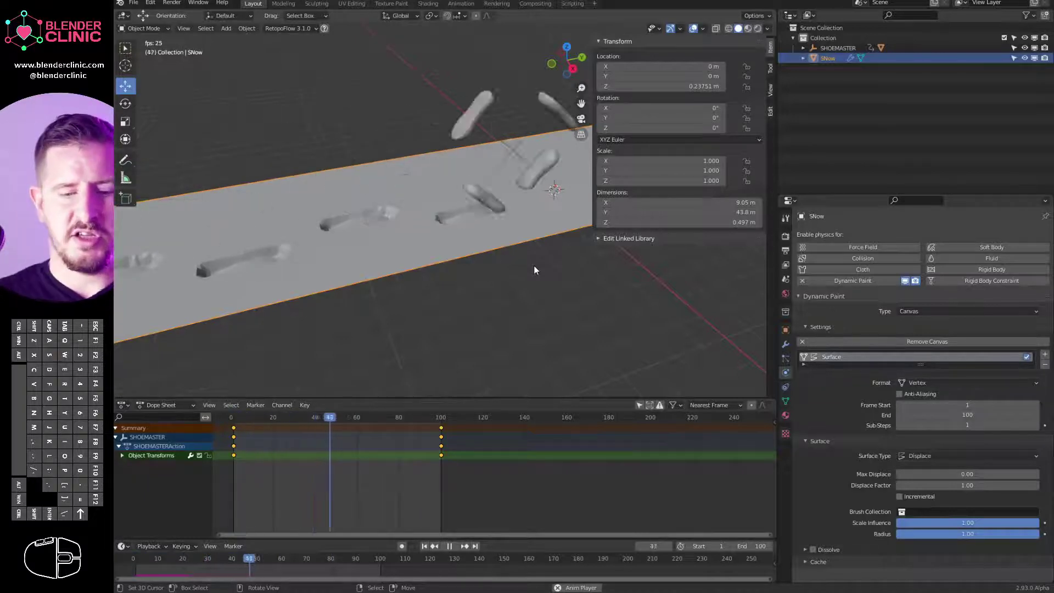
pyautogui.moveTo(534, 265); pyautogui.dragTo(438, 242, button='middle')
pyautogui.press('g')
pyautogui.click(423, 176)
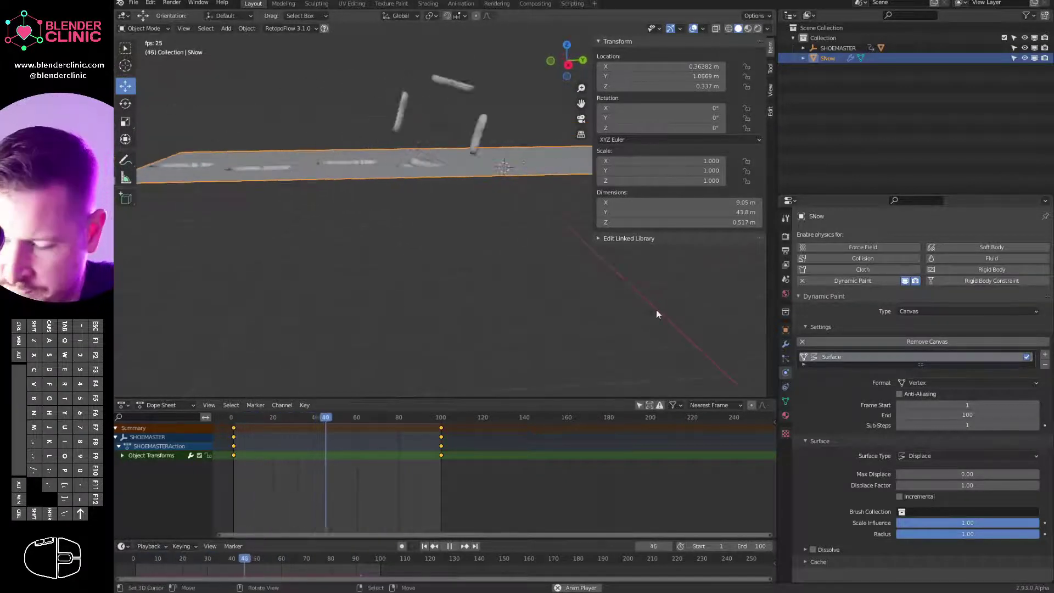
pyautogui.moveTo(933, 485); pyautogui.dragTo(967, 486)
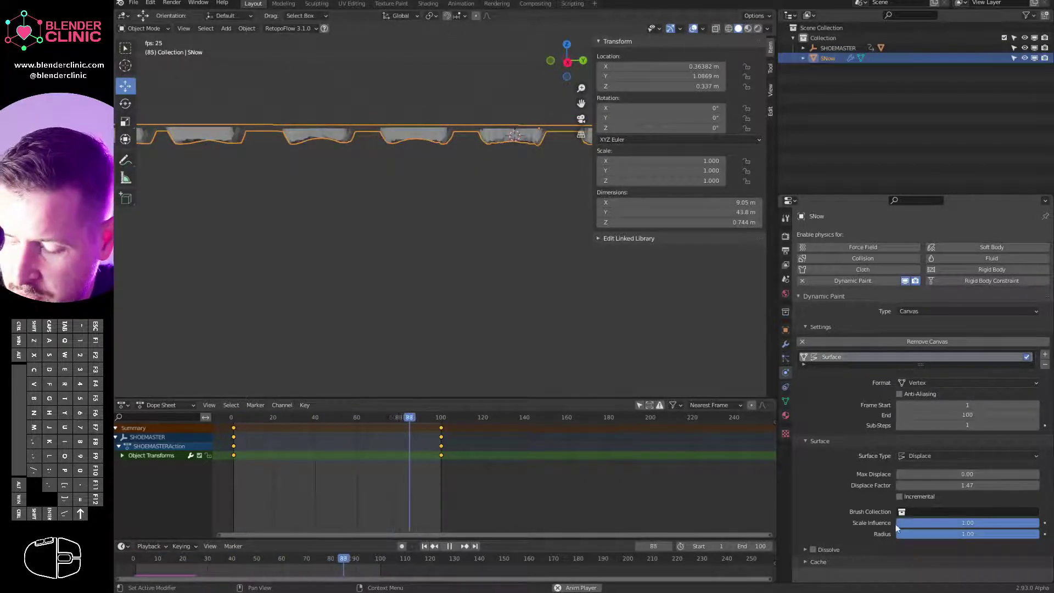
# Apply Shade Smooth to the snow plane while the animation plays
pyautogui.moveTo(378, 236); pyautogui.dragTo(515, 282, button='middle')
pyautogui.press('F3')
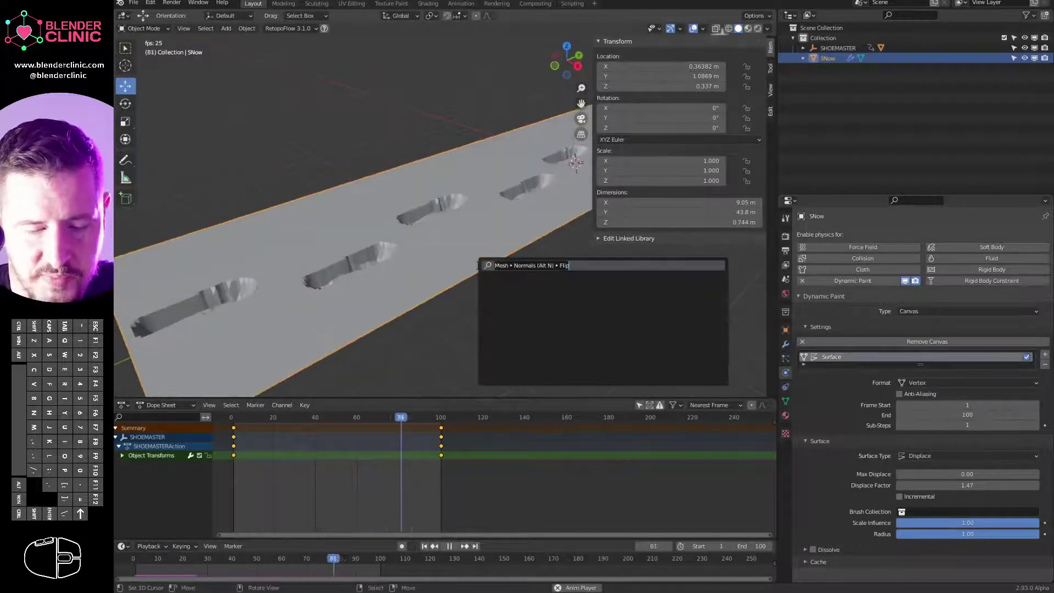
pyautogui.write('shade')
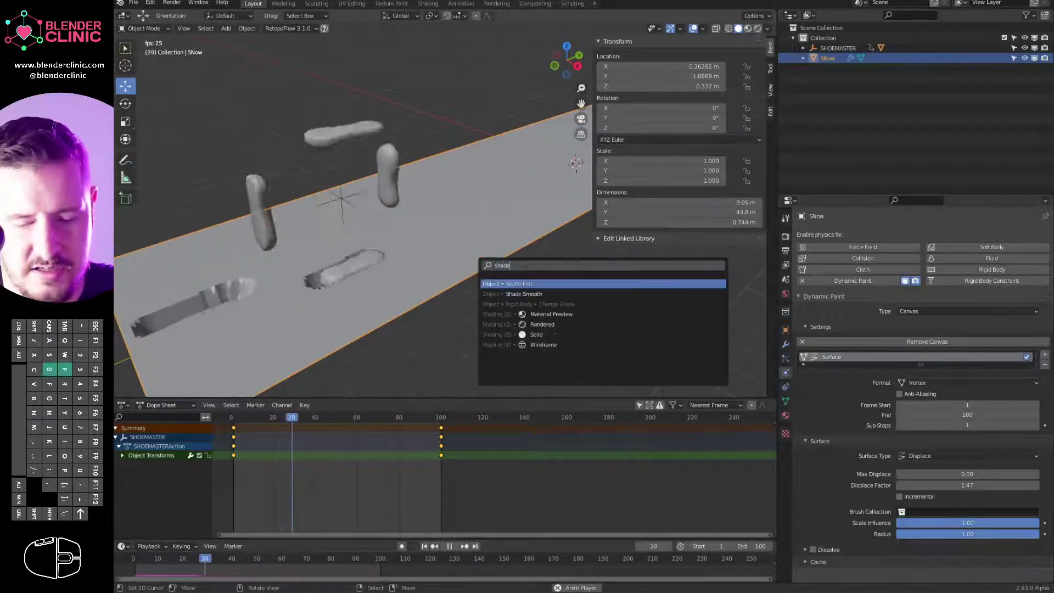
pyautogui.click(537, 294)
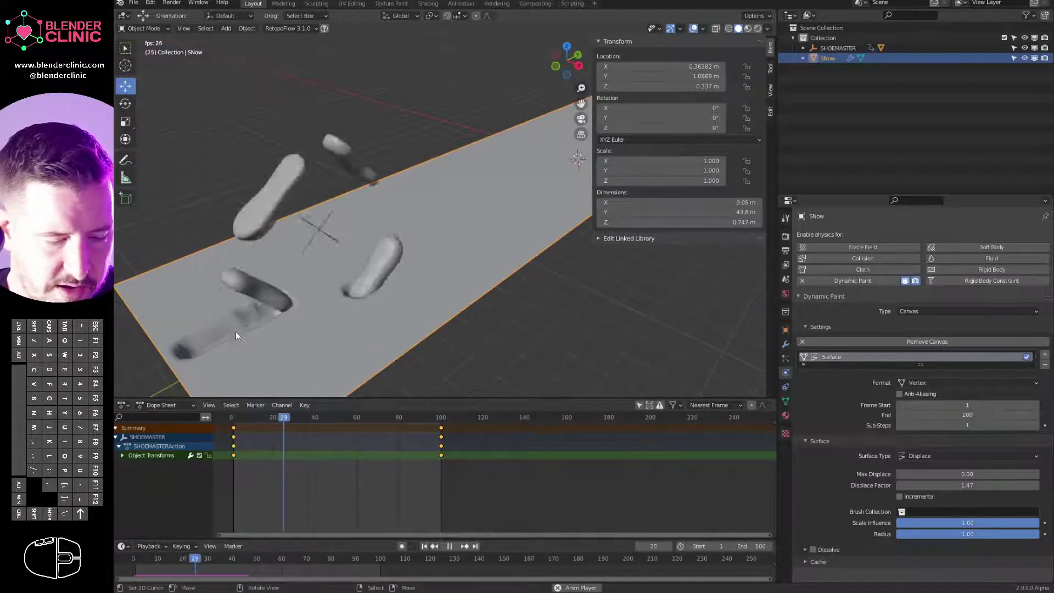
pyautogui.moveTo(401, 293); pyautogui.dragTo(465, 253, button='middle')
pyautogui.click(785, 344)
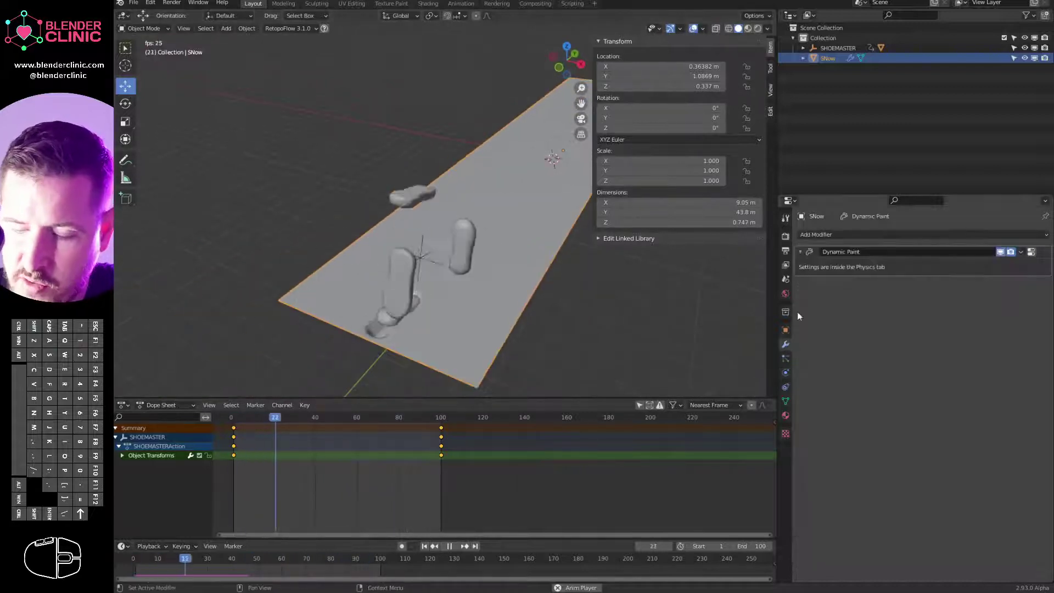
pyautogui.click(877, 235)
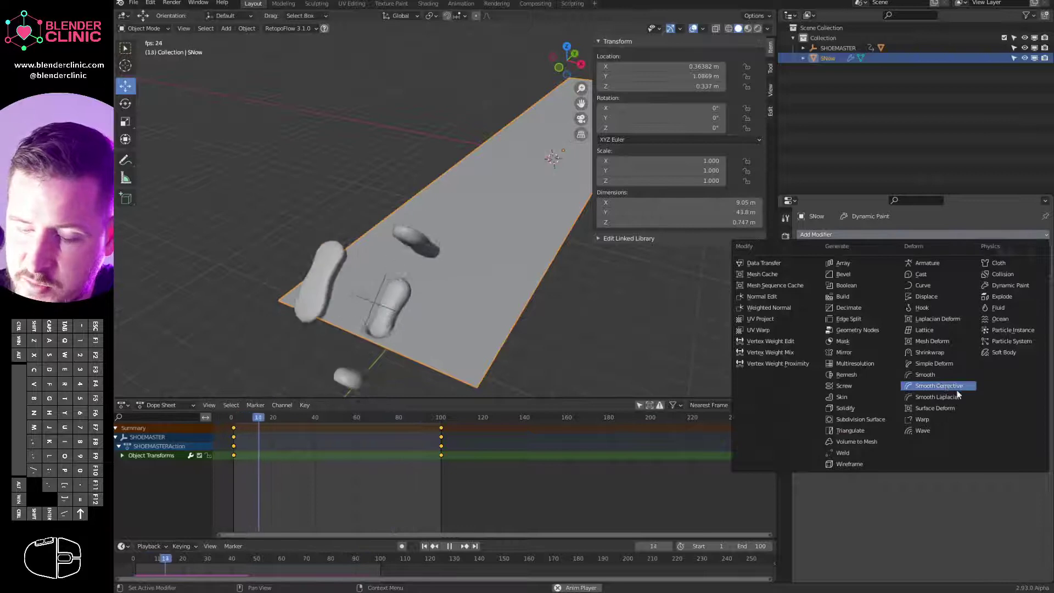
pyautogui.press('Escape')
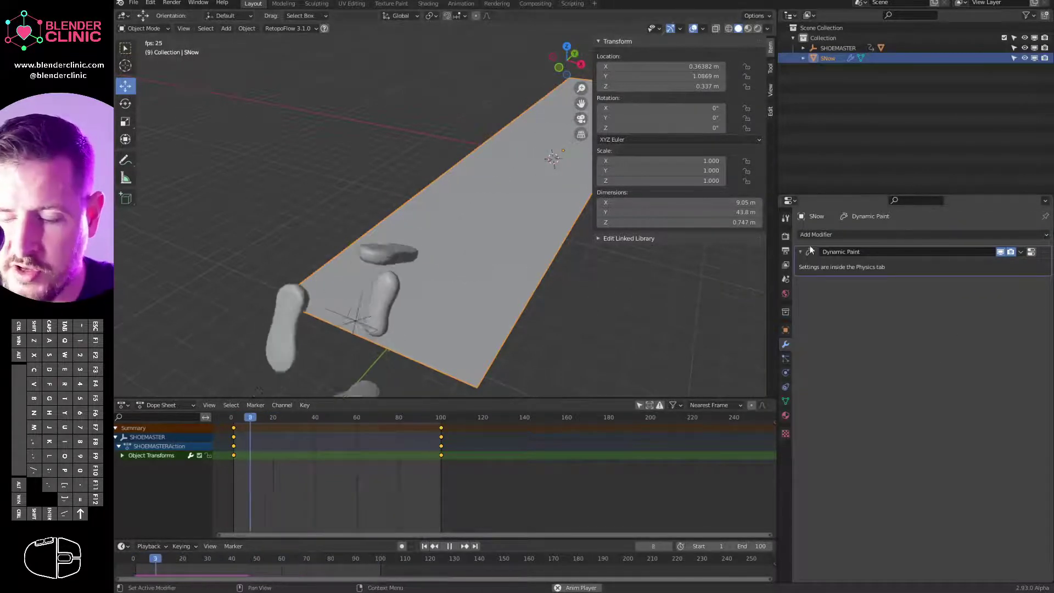
pyautogui.press('space')
pyautogui.press('F3')
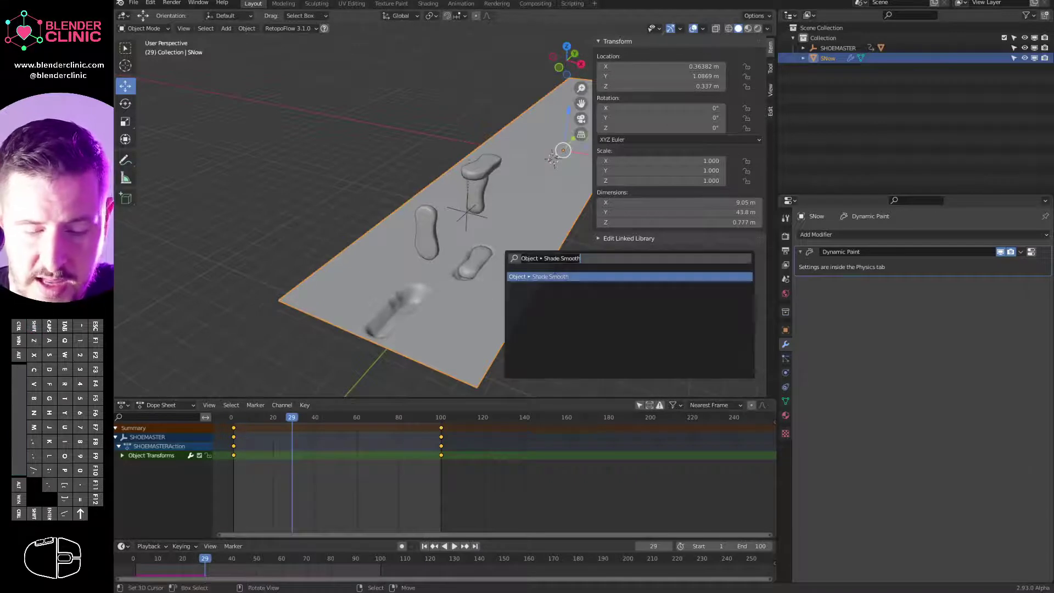
pyautogui.write('sub')
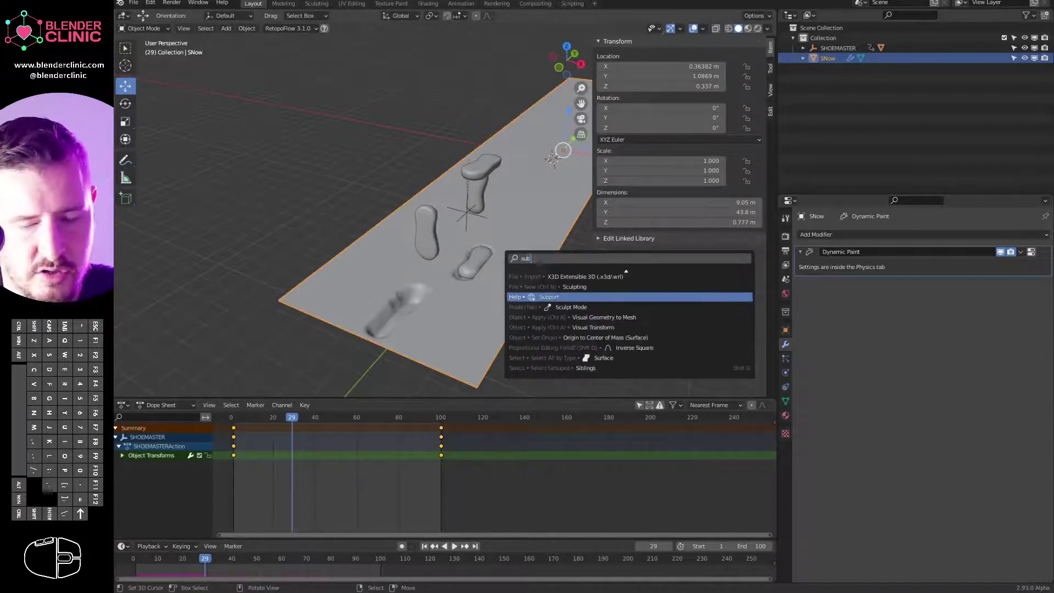
pyautogui.press('Escape')
# Subdivide the snow strip's whole mesh once more in Edit Mode and return to Object Mode
pyautogui.hotkey('ctrl', 'Tab')
pyautogui.click(617, 223)
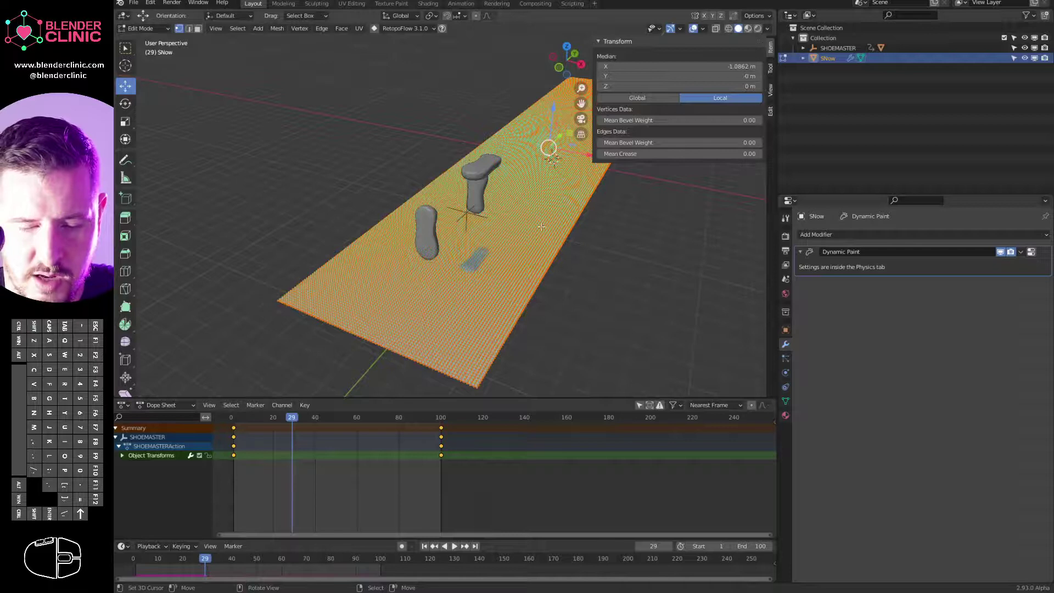
pyautogui.press('F3')
pyautogui.write('sub')
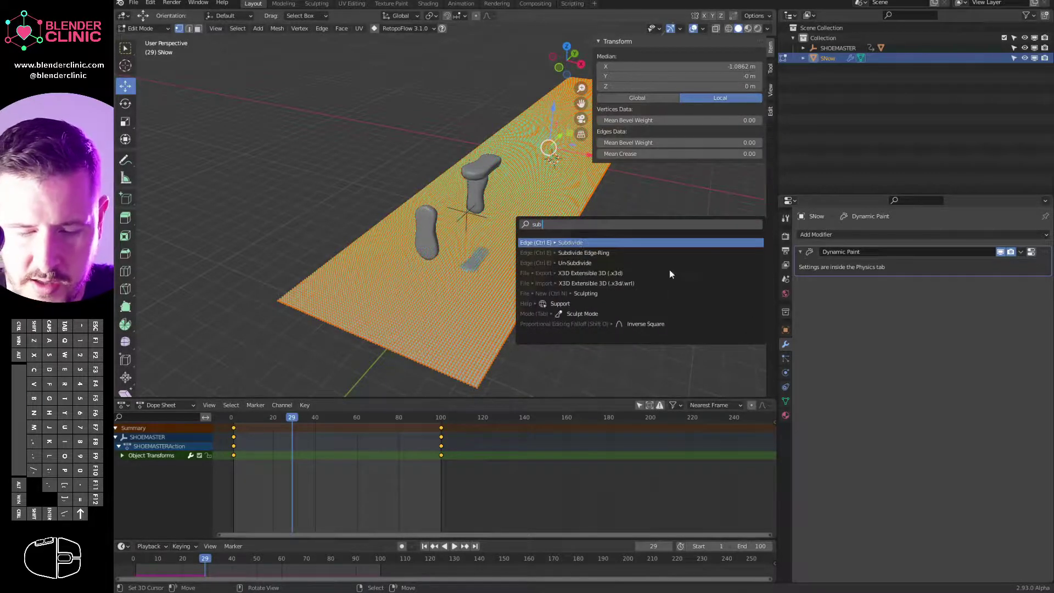
pyautogui.press('Return')
pyautogui.hotkey('ctrl', 'Tab')
pyautogui.click(566, 245)
# Play the animation and examine the footprints along the denser snow strip from several angles
pyautogui.press('space')
pyautogui.moveTo(463, 266); pyautogui.dragTo(489, 288, button='middle')
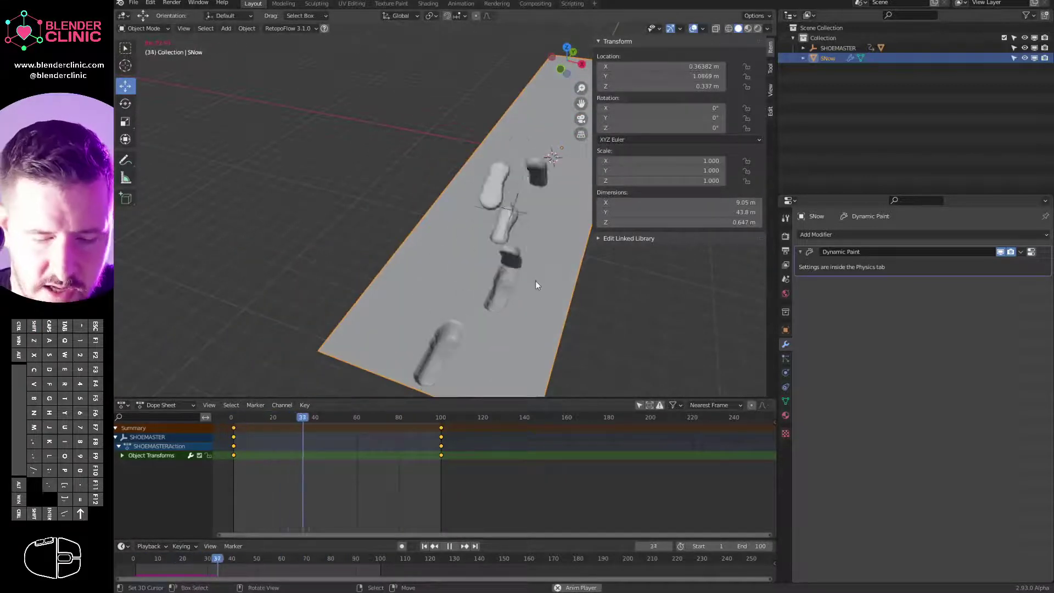
pyautogui.keyDown('shift'); pyautogui.moveTo(533, 291); pyautogui.dragTo(521, 176, button='middle'); pyautogui.keyUp('shift')
pyautogui.keyDown('shift'); pyautogui.moveTo(564, 129); pyautogui.dragTo(459, 228, button='middle'); pyautogui.keyUp('shift')
pyautogui.scroll(4, 462, 236)
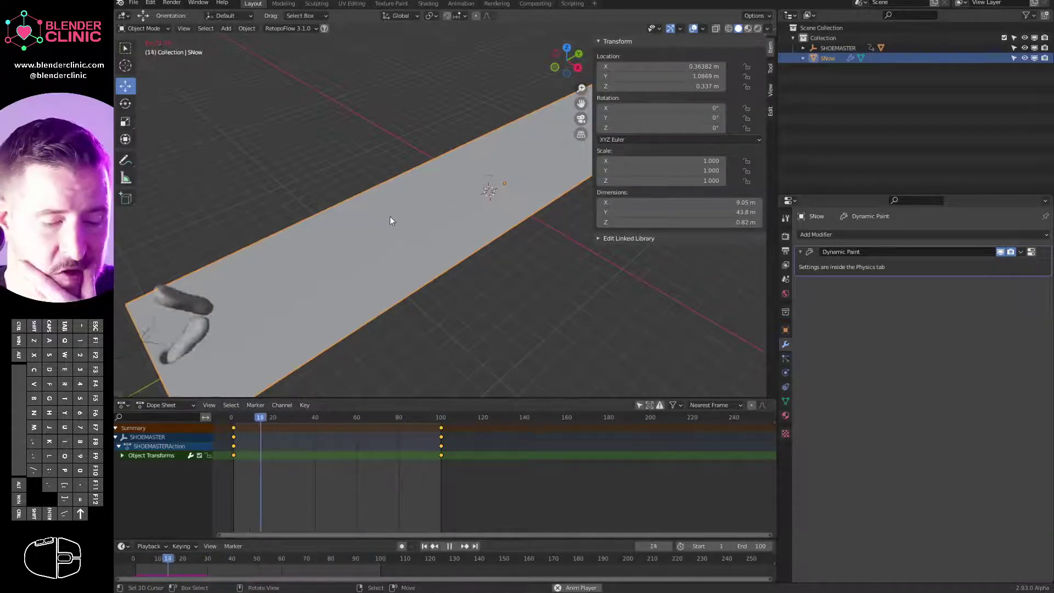
pyautogui.moveTo(374, 258); pyautogui.dragTo(433, 324, button='middle')
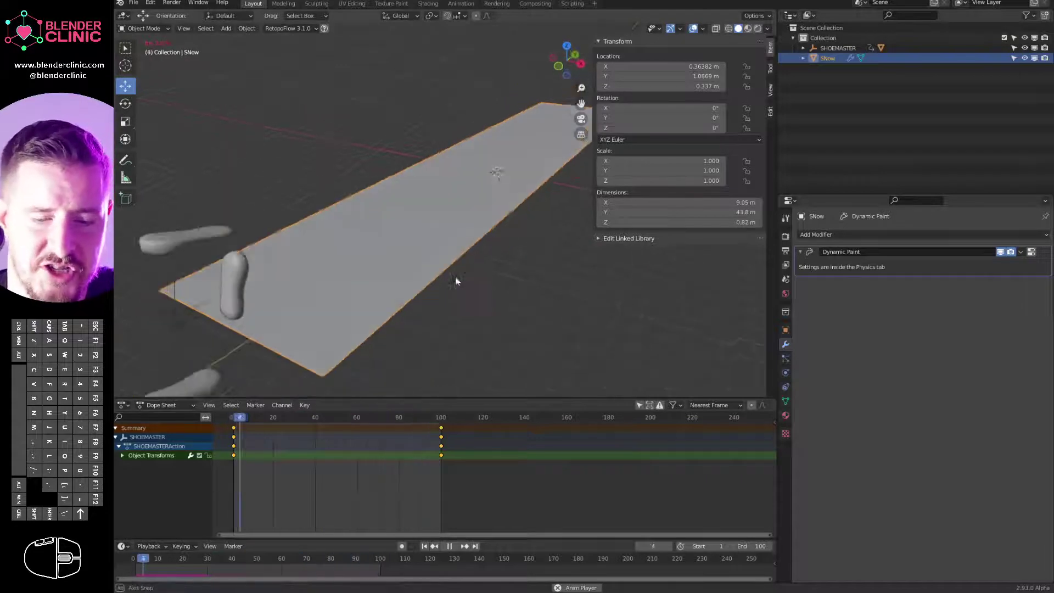
pyautogui.moveTo(456, 281); pyautogui.dragTo(340, 293, button='middle')
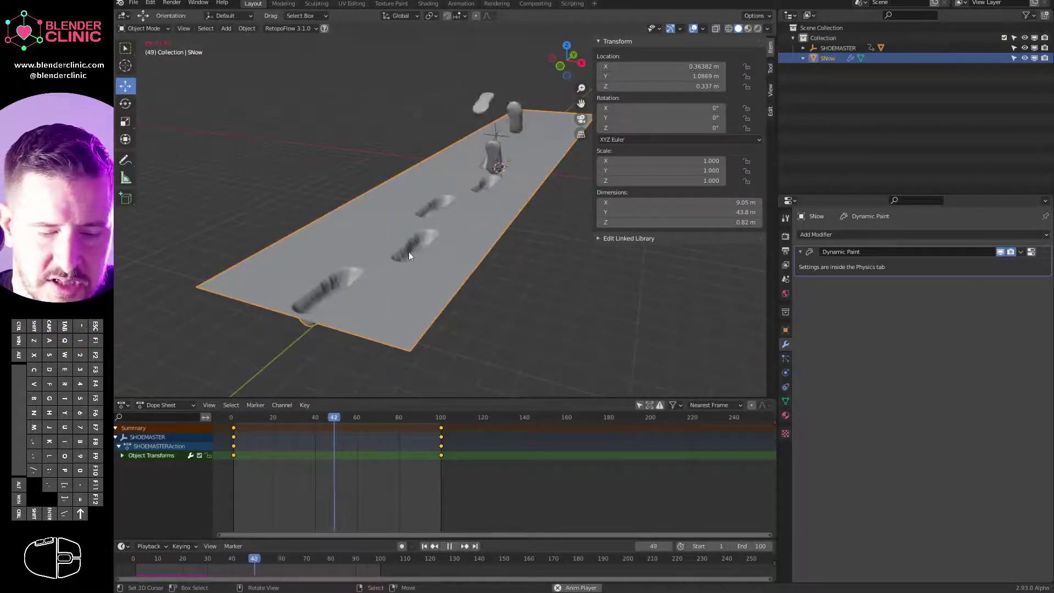
pyautogui.moveTo(455, 210); pyautogui.dragTo(426, 249, button='middle')
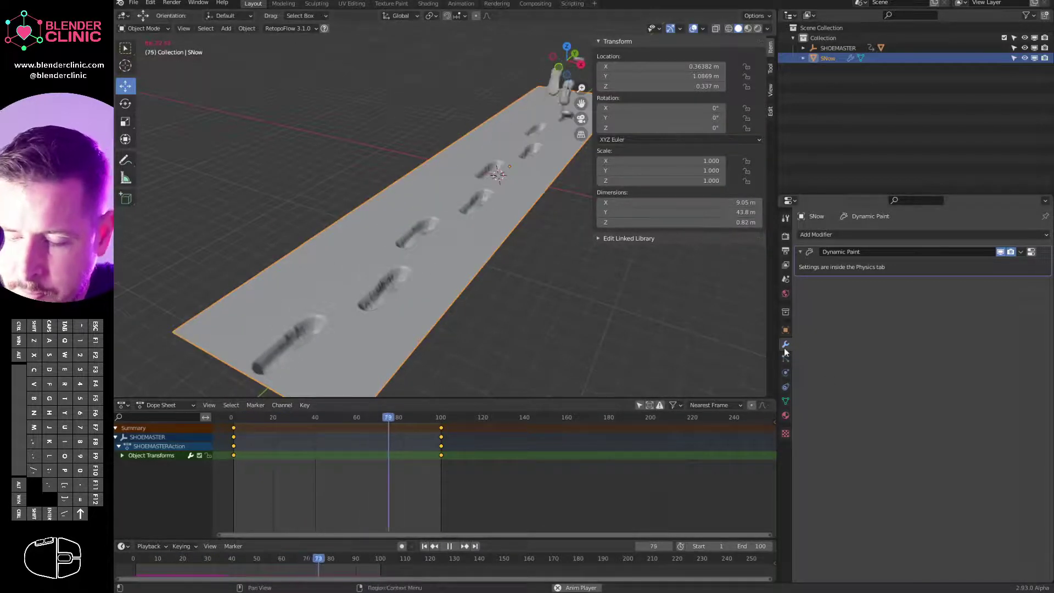
# Stop the playback and enable Dissolve on the snow plane's Dynamic Paint displace surface
pyautogui.click(785, 401)
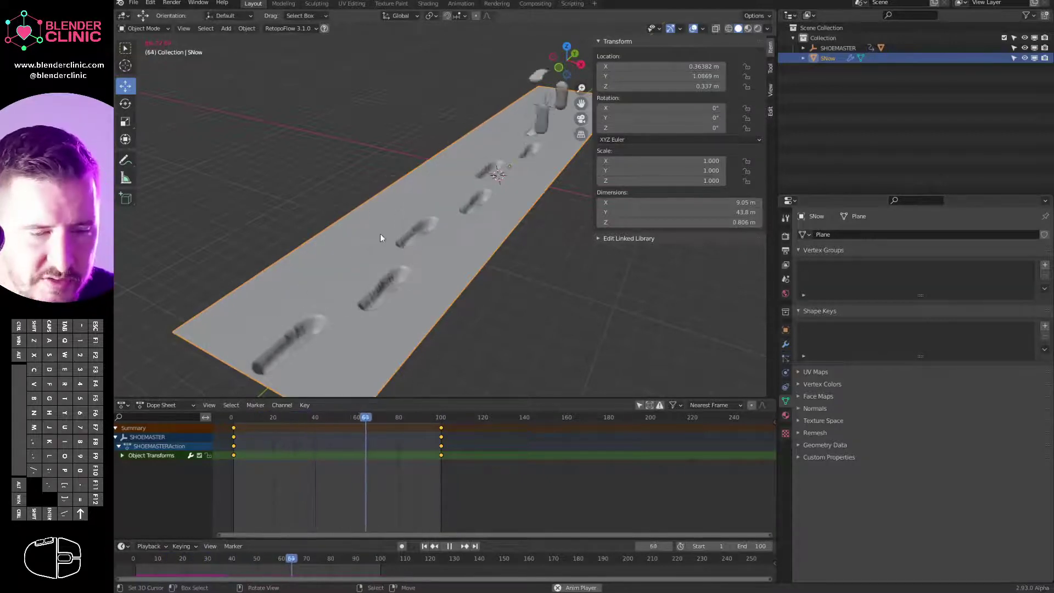
pyautogui.press('space')
pyautogui.click(786, 372)
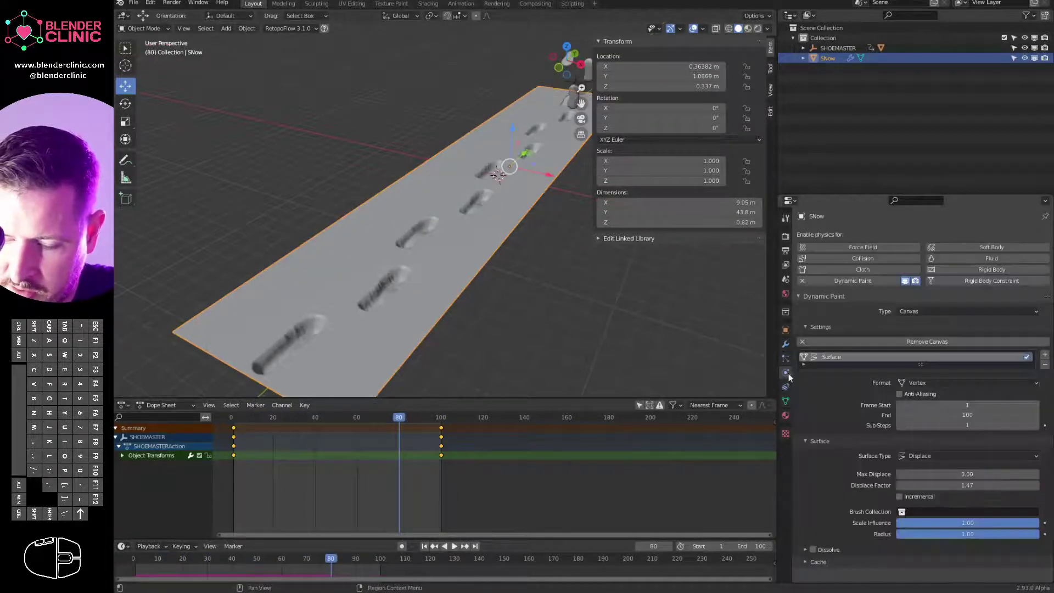
pyautogui.click(815, 549)
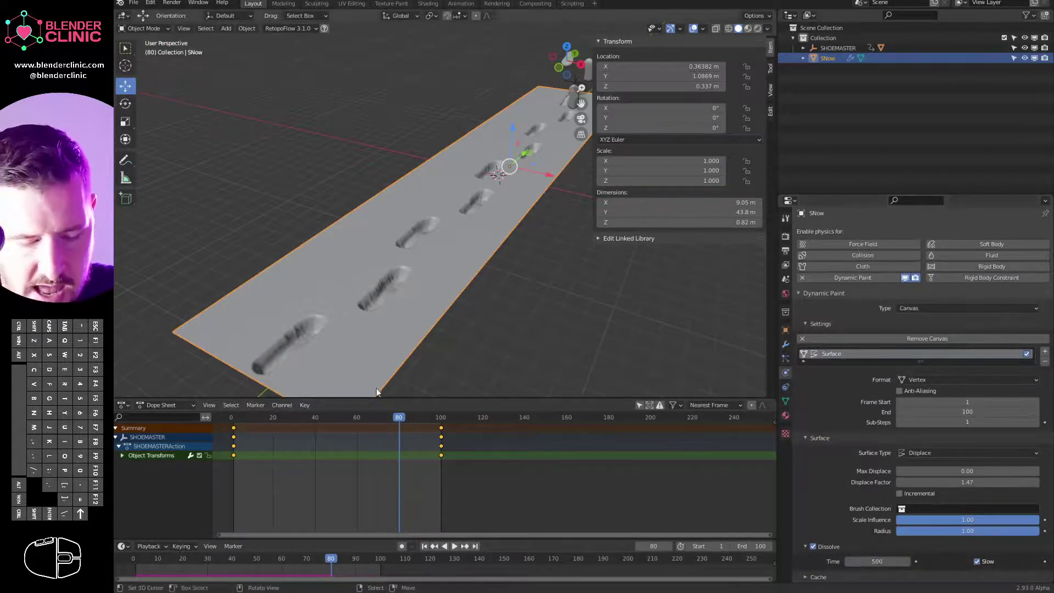
# Play the animation from frame 0 and examine from several angles how the footprints behave with Dissolve enabled
pyautogui.click(236, 421)
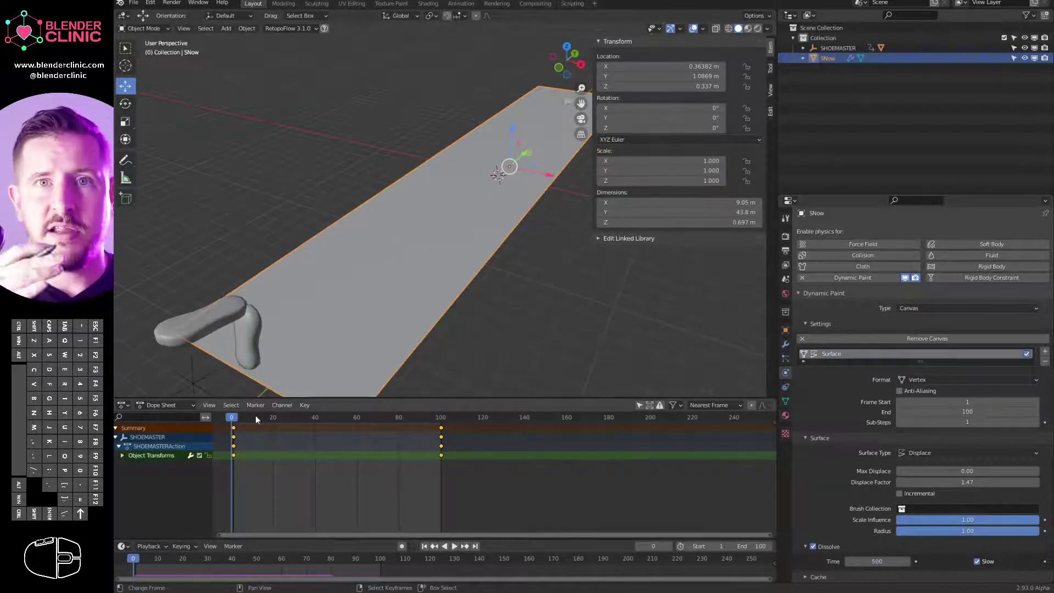
pyautogui.press('space')
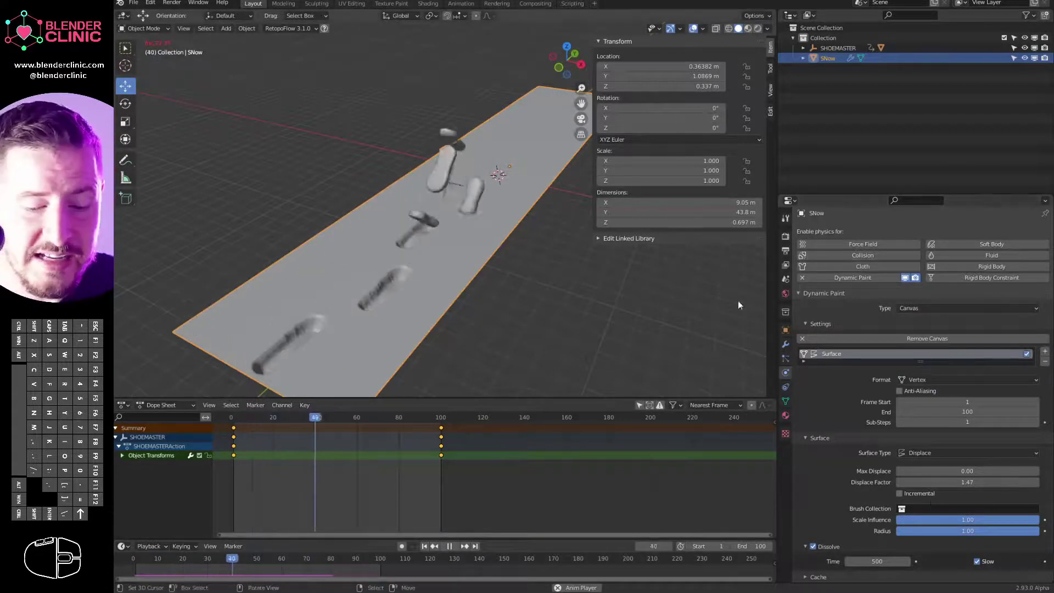
pyautogui.moveTo(411, 351); pyautogui.dragTo(405, 274, button='middle')
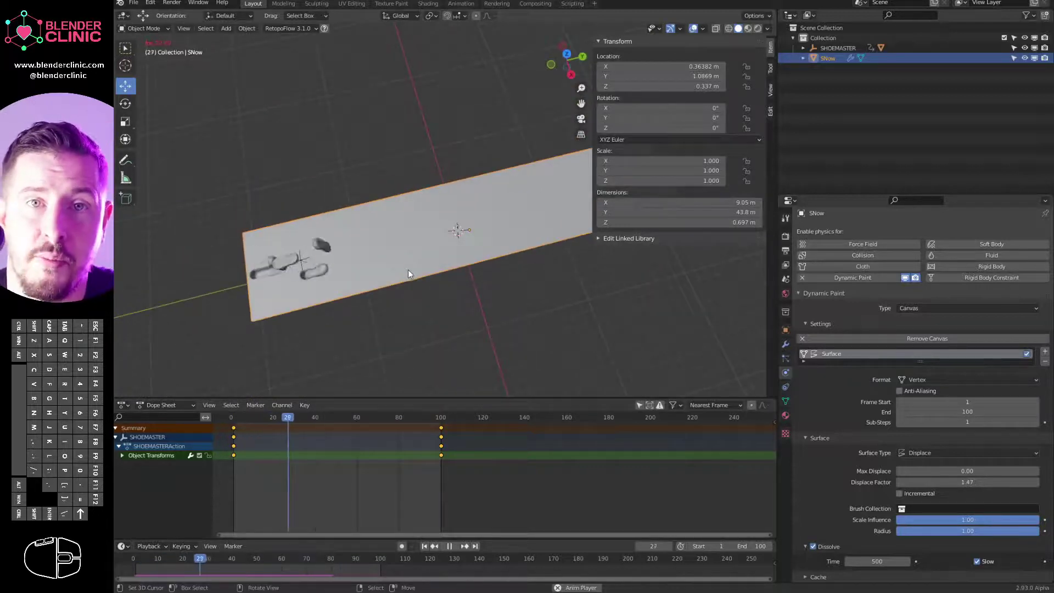
pyautogui.moveTo(434, 244); pyautogui.dragTo(433, 214, button='middle')
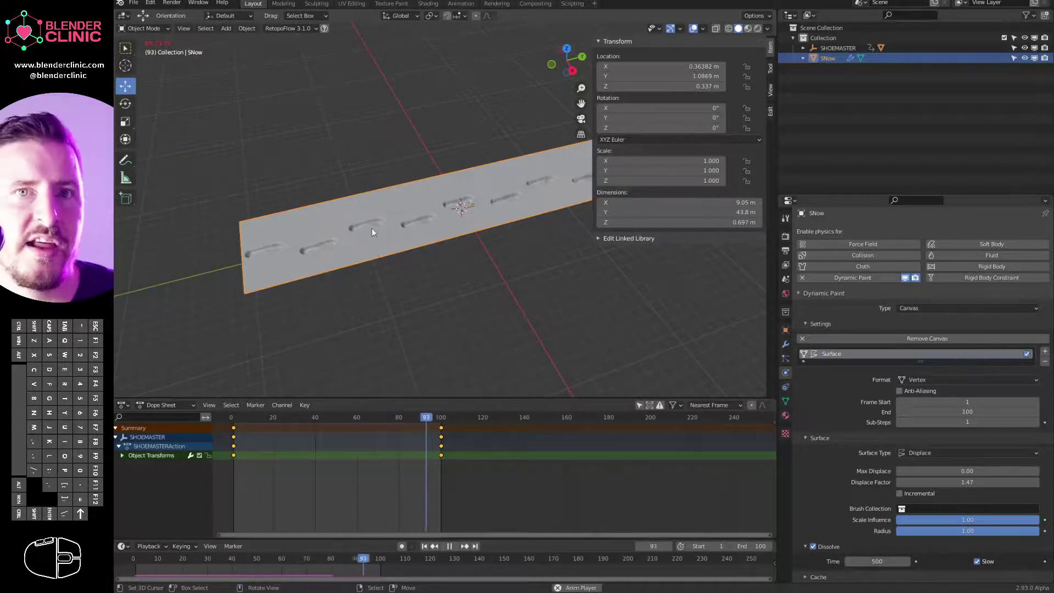
pyautogui.moveTo(408, 212); pyautogui.dragTo(449, 217, button='middle')
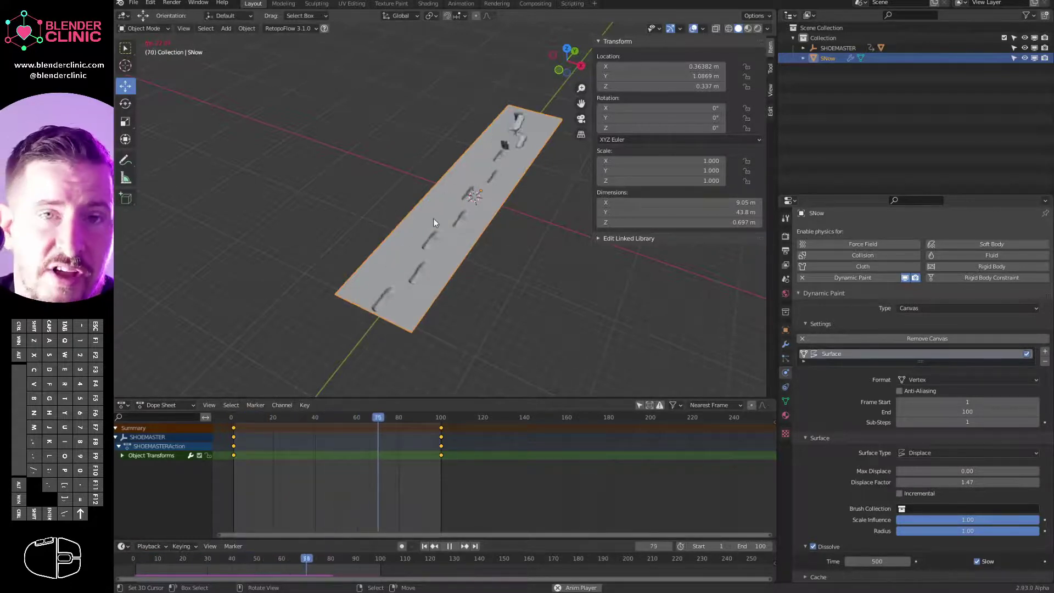
pyautogui.moveTo(442, 222)
pyautogui.mouseDown(button='middle')
pyautogui.moveTo(442, 240)
pyautogui.moveTo(446, 222)
pyautogui.mouseUp(button='middle')
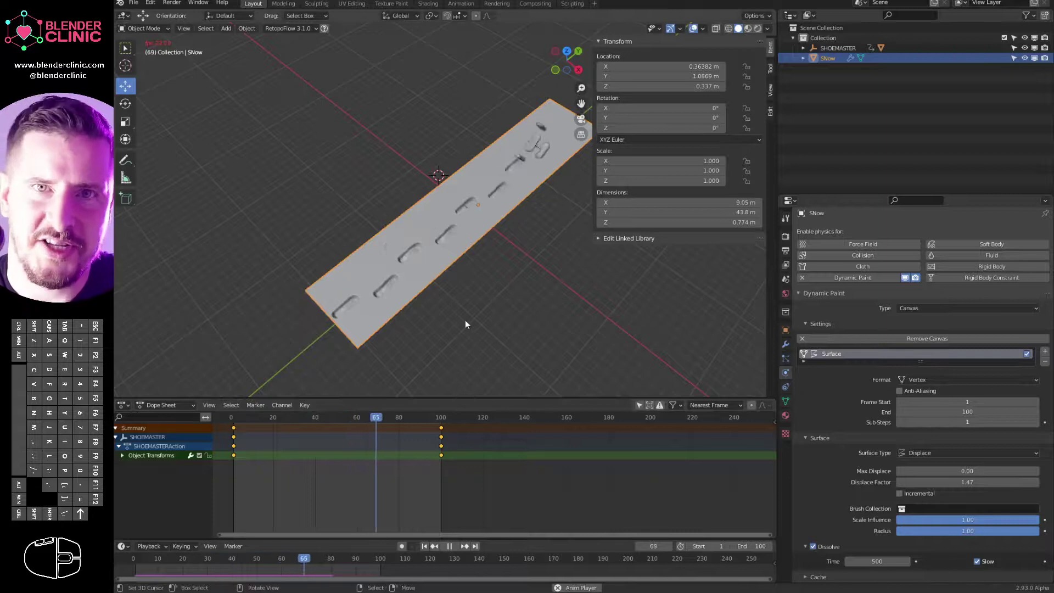
pyautogui.moveTo(467, 323); pyautogui.dragTo(429, 315, button='middle')
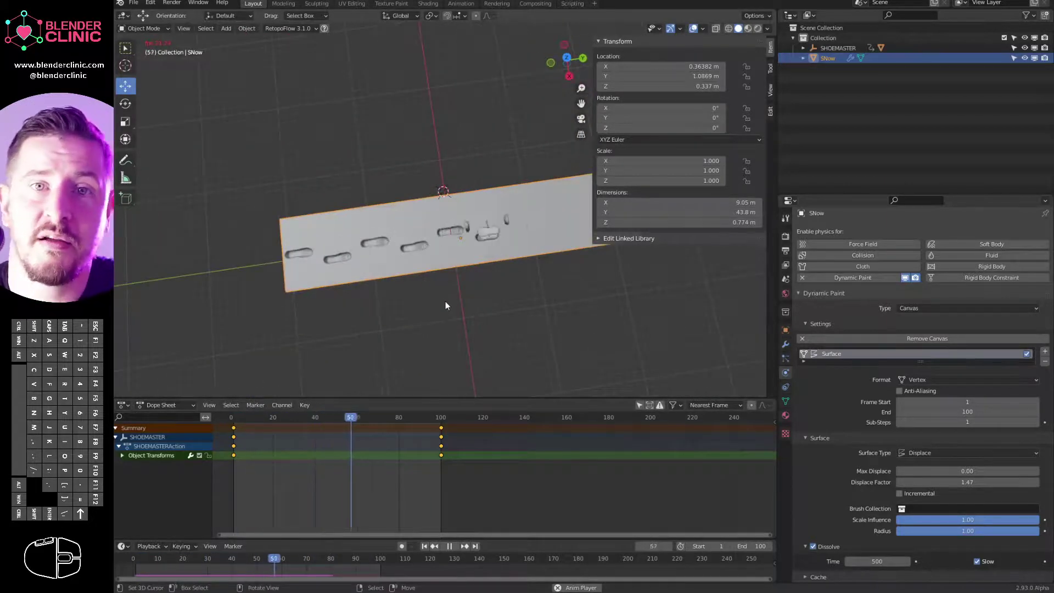
pyautogui.moveTo(466, 295); pyautogui.dragTo(433, 302, button='middle')
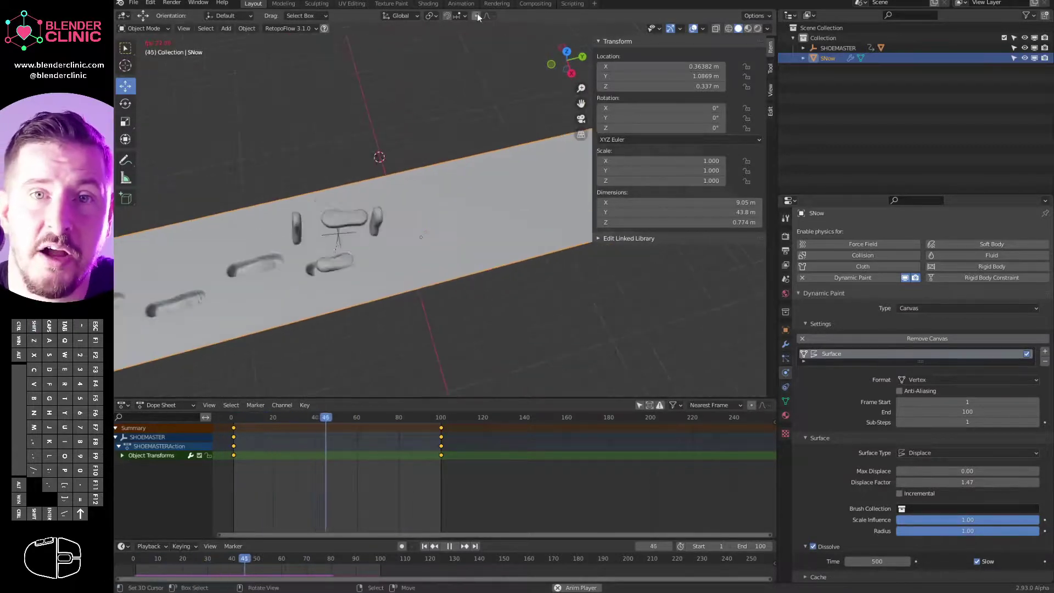